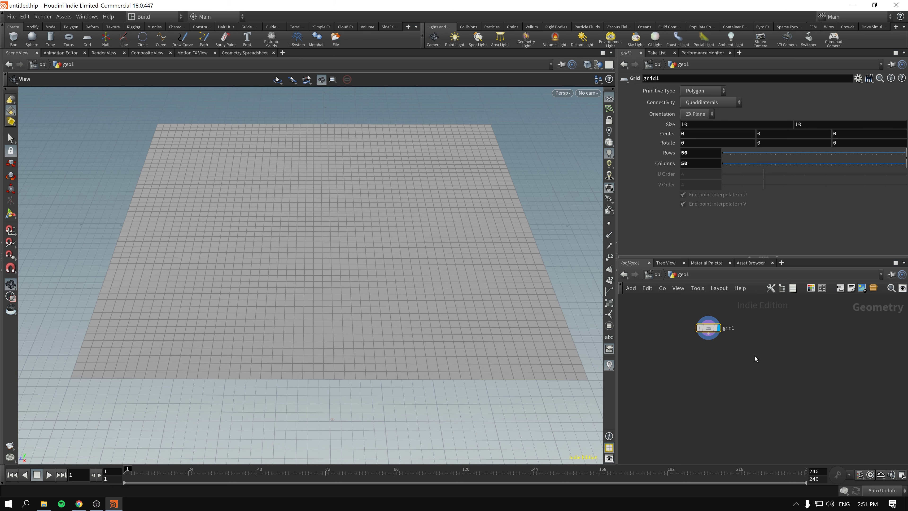
- Add an Attribute Create node below grid1 and name its attribute N
key("Tab")
type("acre")
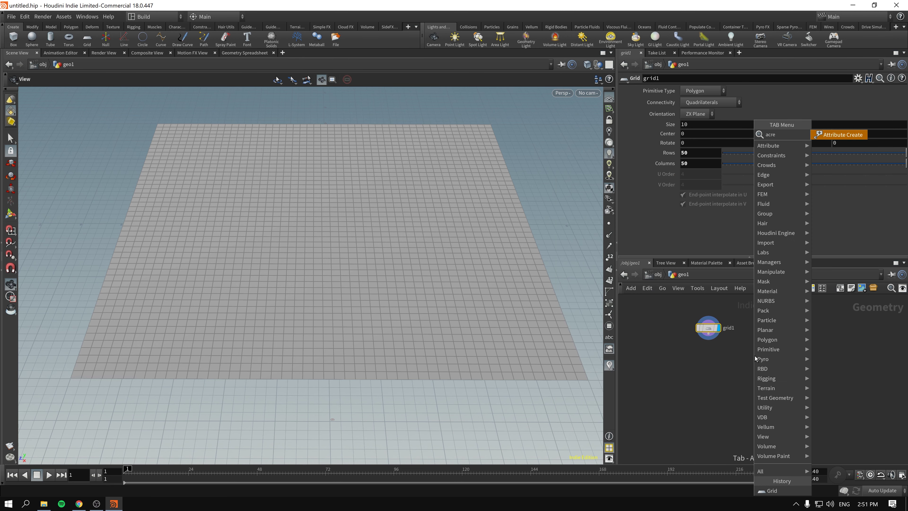
key("Return")
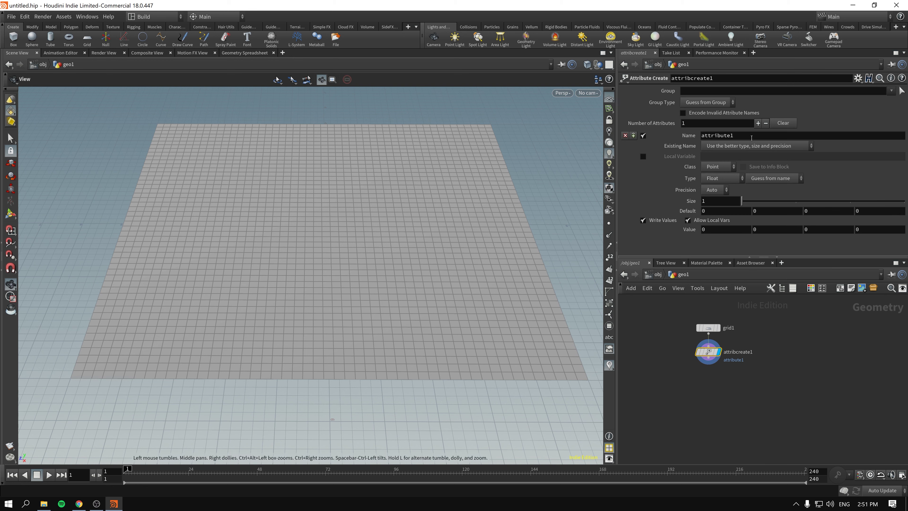
left_click(717, 136)
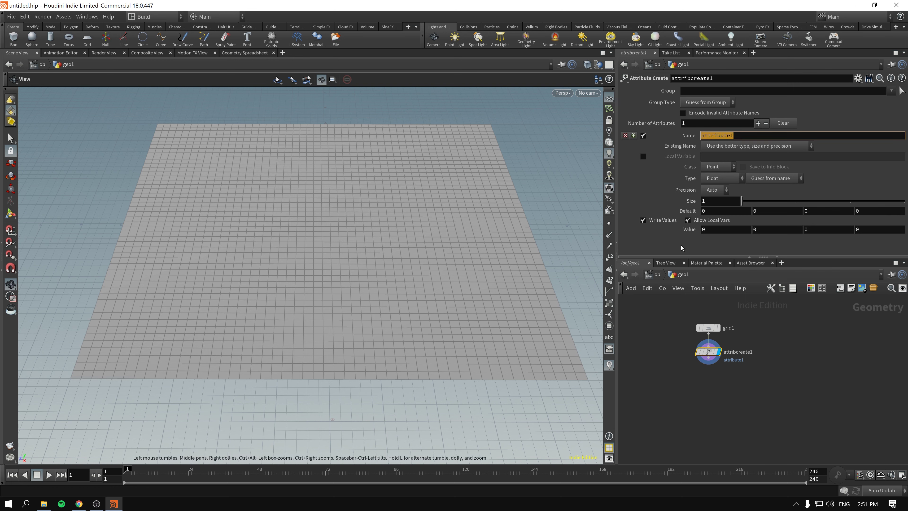
type("N")
left_click_drag(708, 352, 685, 370)
- Add an Attribute VOP node beside attribcreate1 and enter its network
key("Tab")
type("vp")
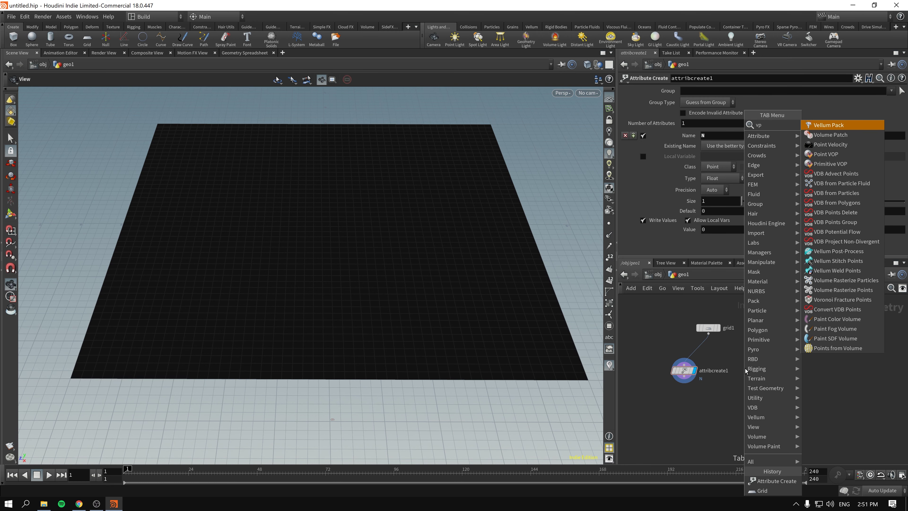
key("BackSpace")
type("op")
key("Return")
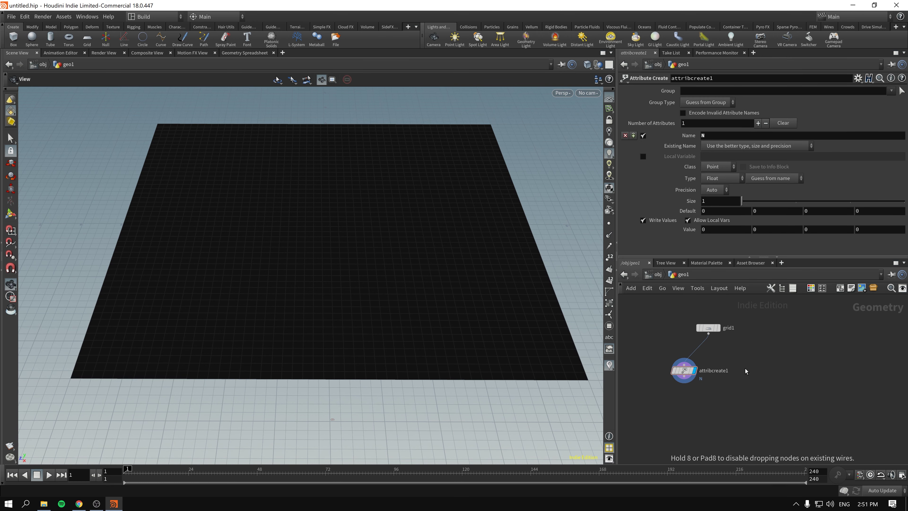
left_click_drag(745, 368, 831, 321)
key("Return")
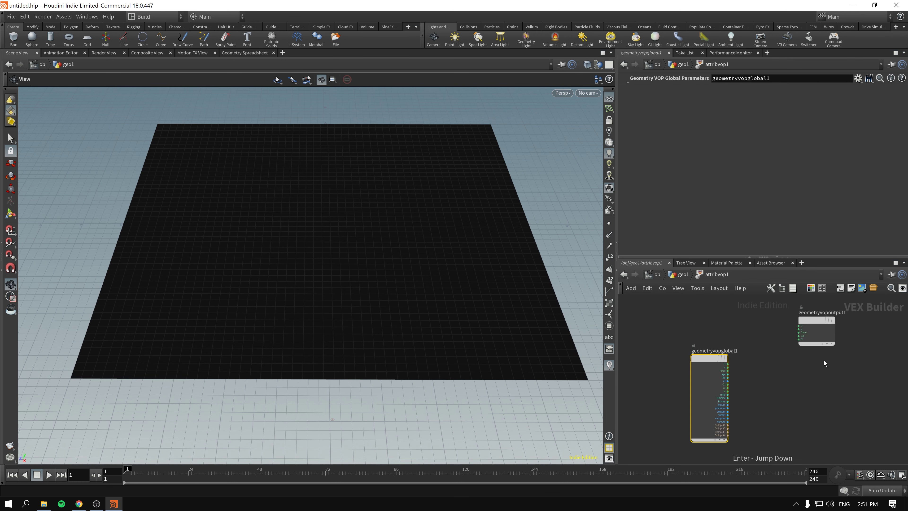
- Look over the global parameters and output nodes inside the Attribute VOP, and delete that VOP node
left_click_drag(697, 363, 694, 327)
scroll(775, 326, "up", 3)
mouse_move(845, 324)
left_mouse_down()
mouse_move(847, 340)
mouse_move(851, 326)
left_mouse_up()
left_click_drag(646, 338, 662, 329)
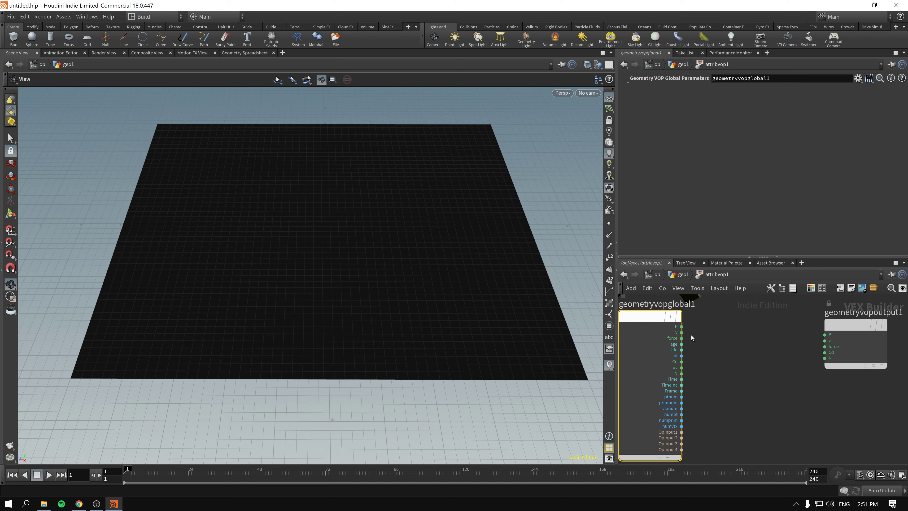
left_click_drag(708, 372, 663, 316)
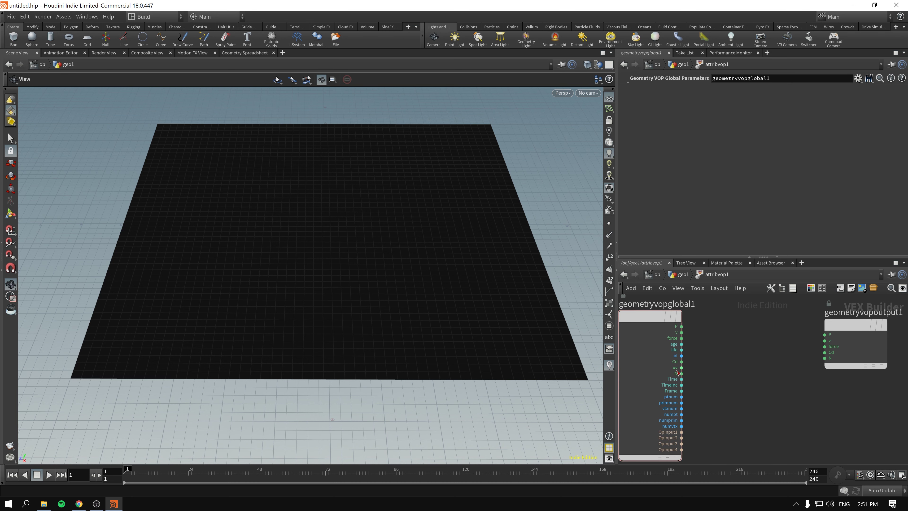
left_click(682, 276)
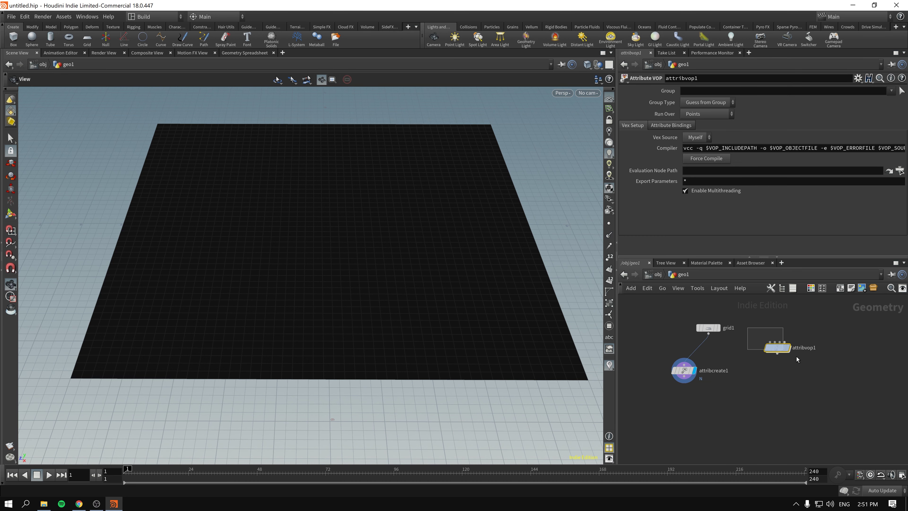
key("Delete")
- Align attribcreate1 beneath grid1 and inspect the attribute information of both nodes
left_click_drag(684, 370, 710, 372)
left_click(710, 327)
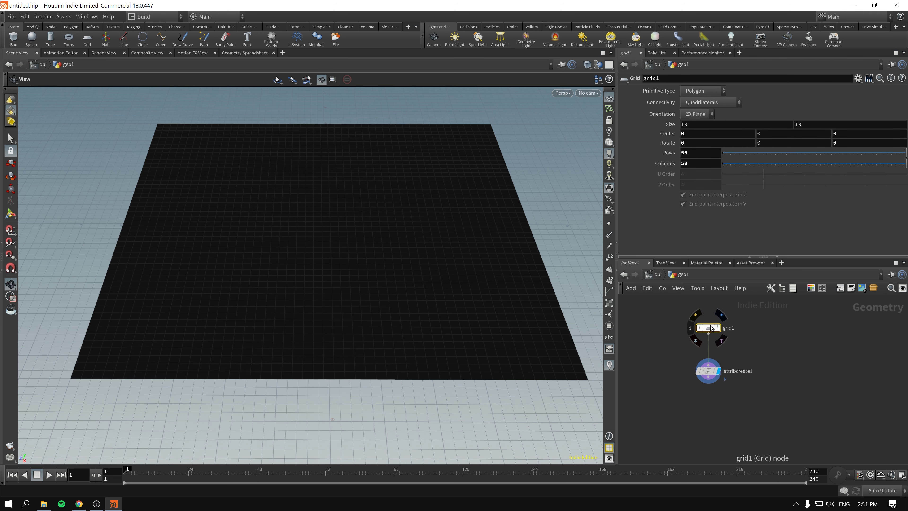
left_click(690, 327)
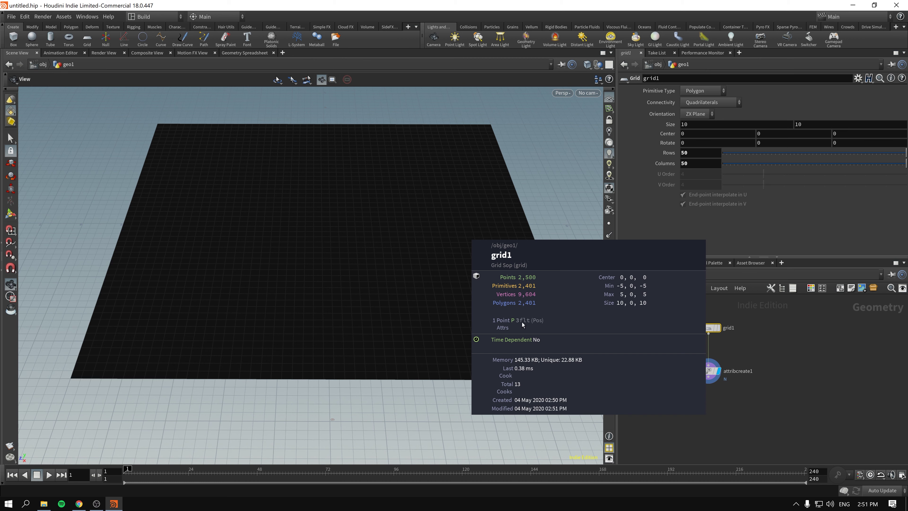
middle_click(710, 370)
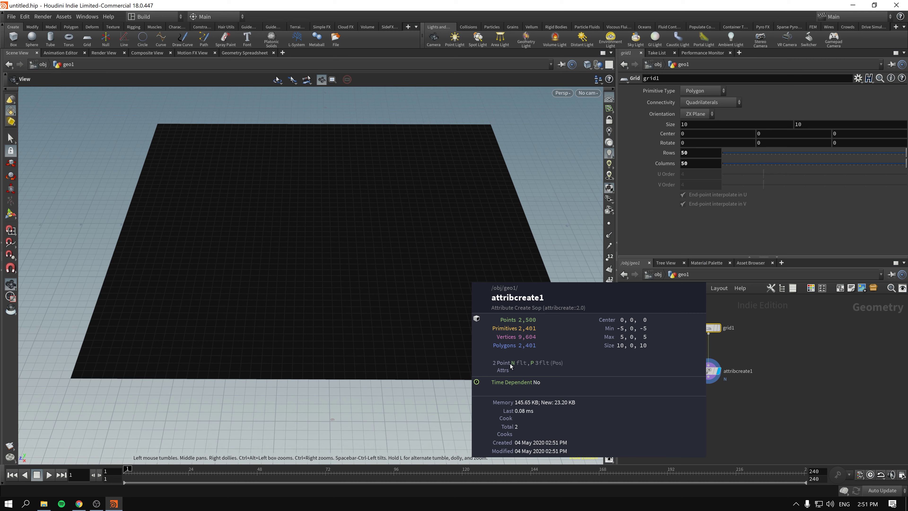
- Change the N attribute's type to Vector in attribcreate1
left_click(708, 370)
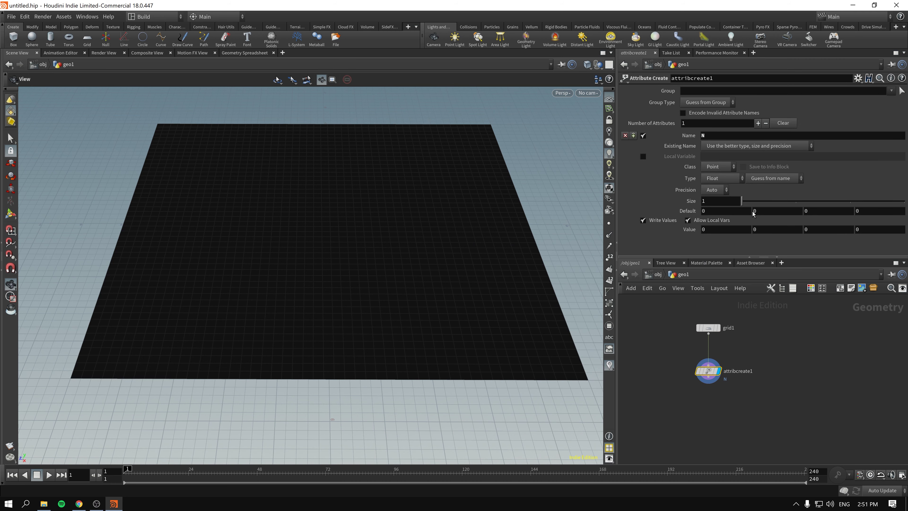
left_click(720, 178)
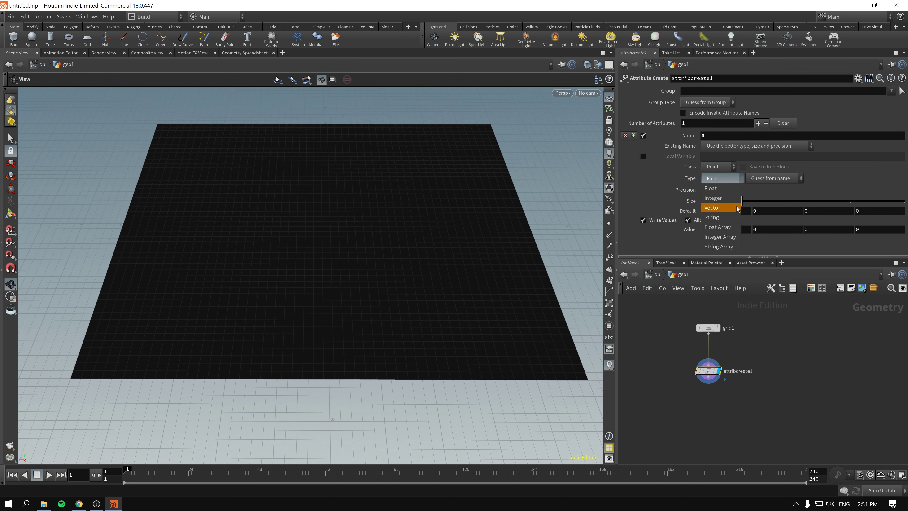
left_click(737, 209)
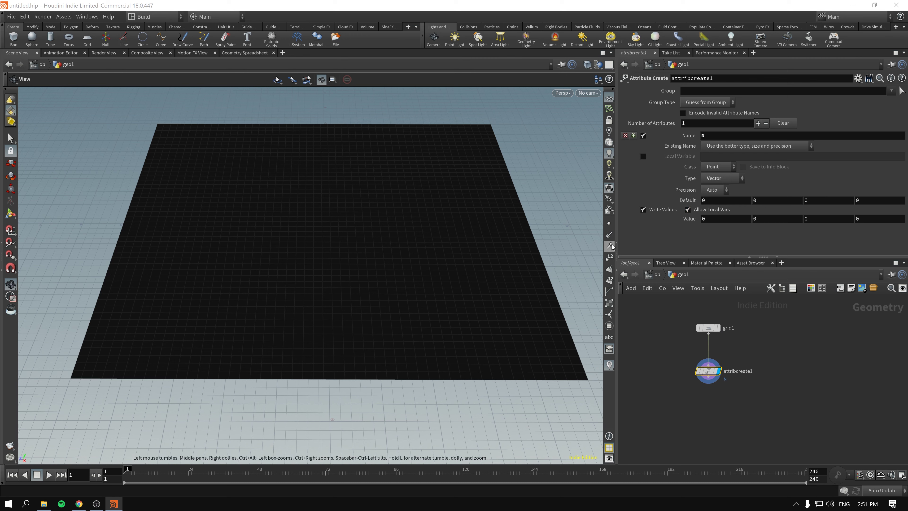
- Turn on the display of point normals in the viewport
left_click(610, 271)
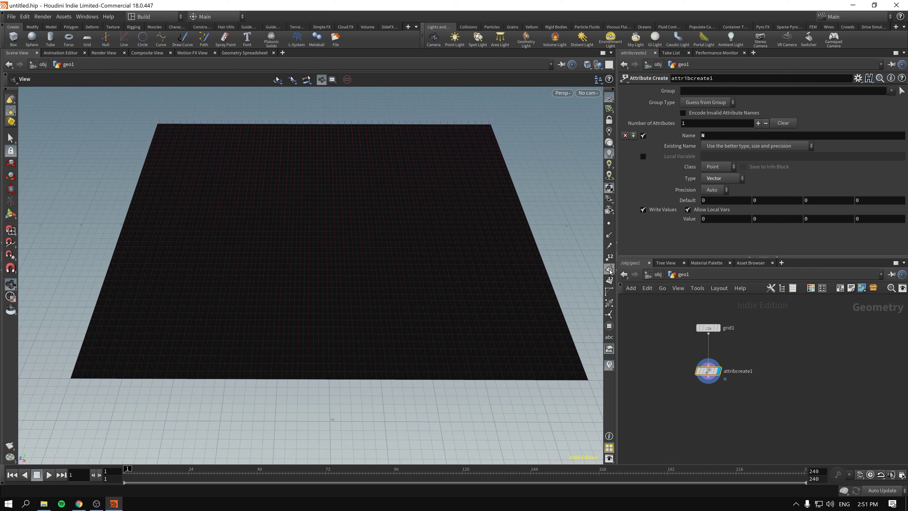
left_click(609, 235)
left_click_drag(508, 286, 593, 258)
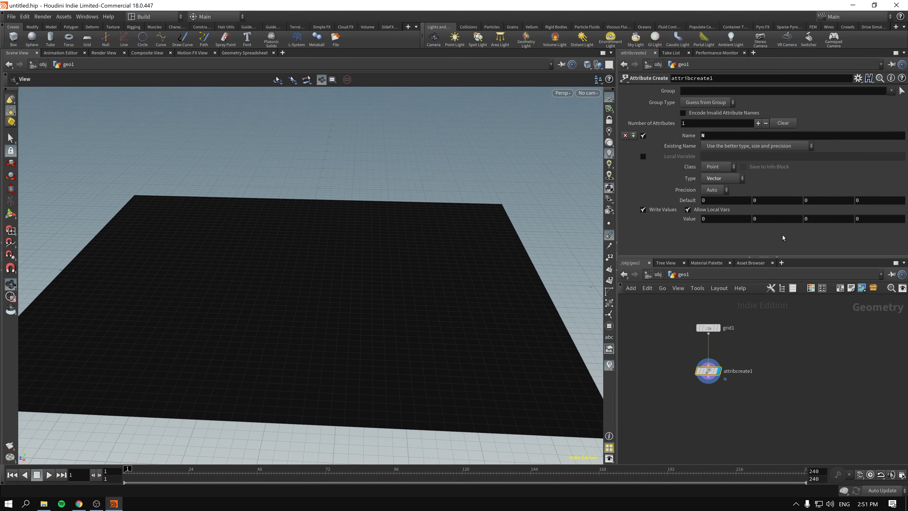
- Set the second component of the N attribute's default and value to 1 so the vectors point up along Y
type("1")
left_click(755, 218)
type("1")
key("Return")
left_click_drag(476, 337, 374, 316)
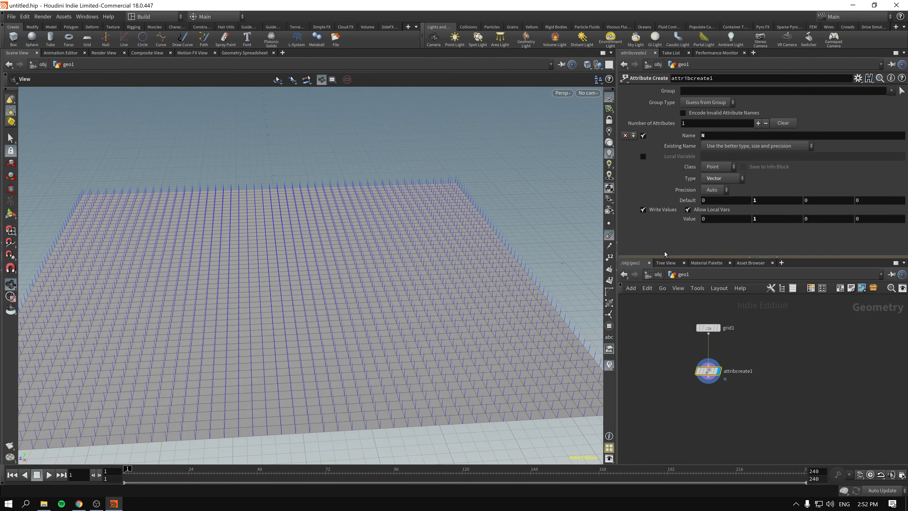
left_click_drag(393, 336, 375, 320)
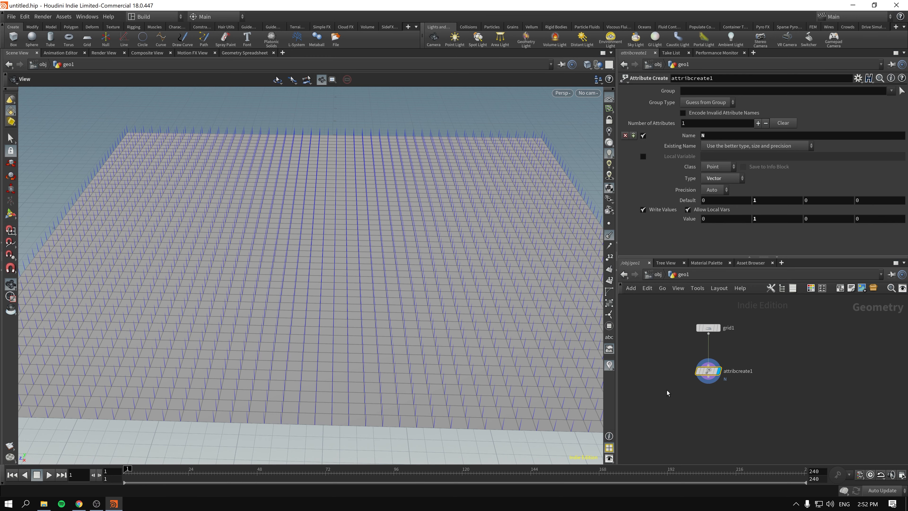
- Add a Normal node below attribcreate1
key("Tab")
type("normal")
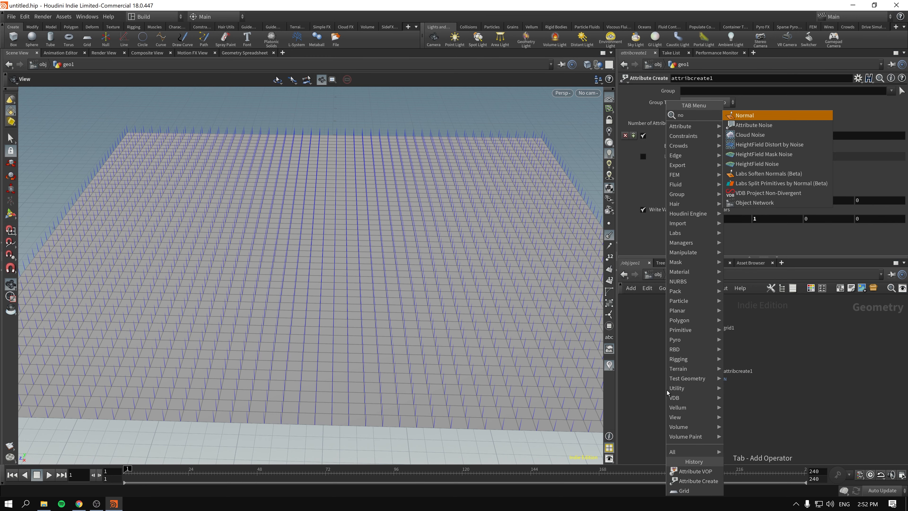
key("Return")
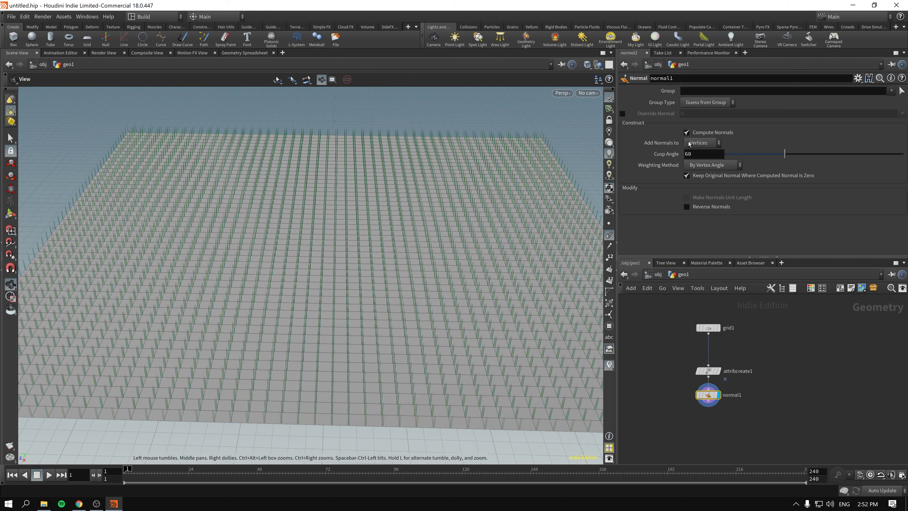
- Compare the normals produced by attribcreate1 and normal1 by displaying each node in the viewport
left_click(709, 371)
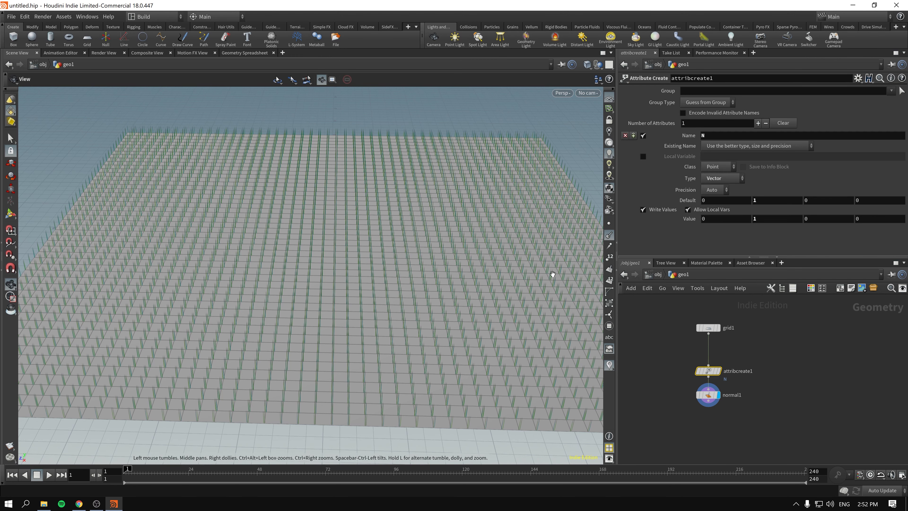
left_click(710, 395)
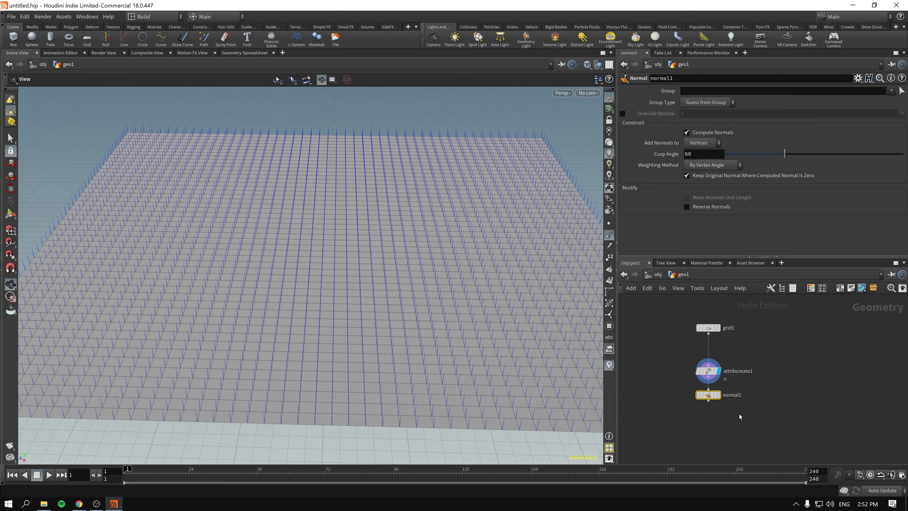
left_click_drag(711, 372, 711, 367)
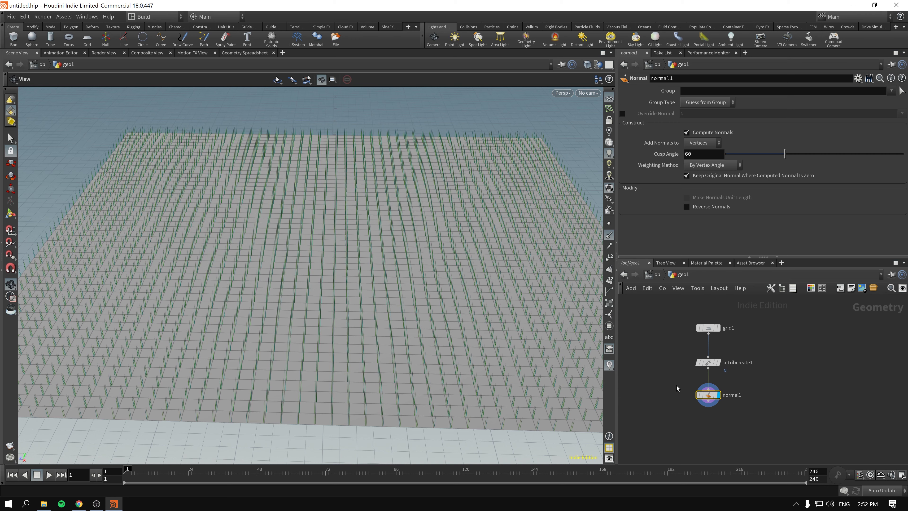
- Turn off the display of point normals and show the attribcreate1 result in the viewport
left_click(609, 235)
left_click(711, 364)
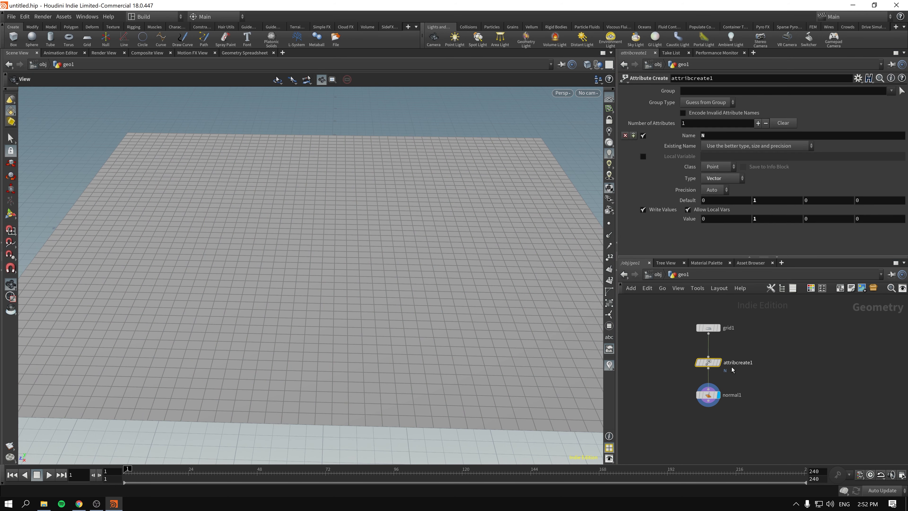
left_click(719, 362)
left_click_drag(680, 379, 724, 364)
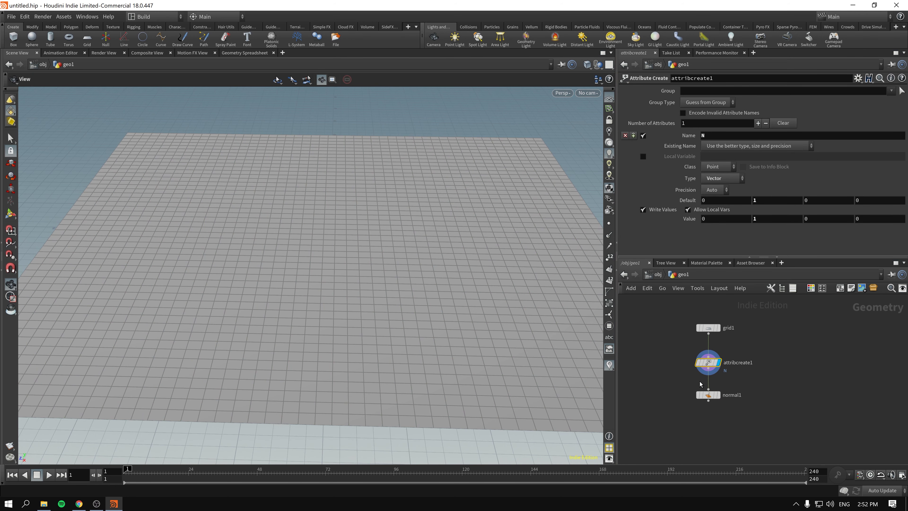
- Display normal1 and inspect its point and vertex attribute information
left_click(718, 395)
left_click_drag(763, 423, 678, 386)
middle_click_drag(699, 393, 599, 400)
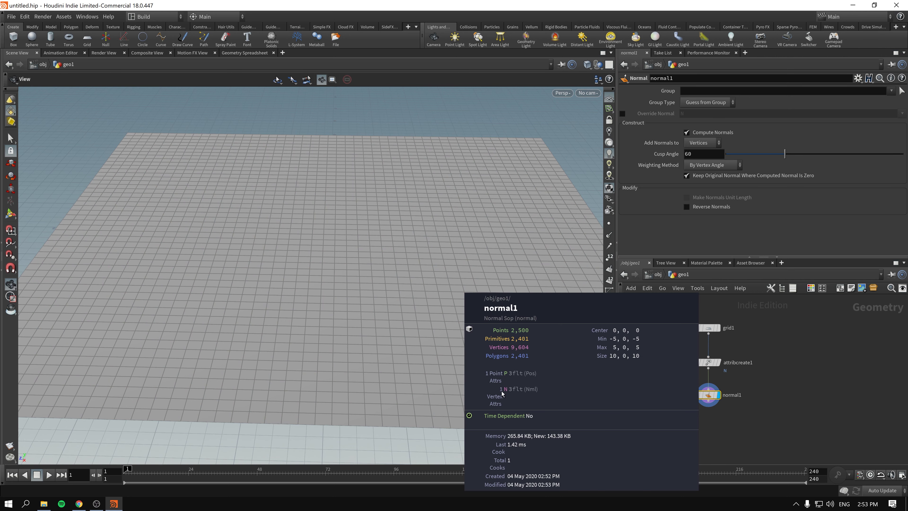
middle_click_drag(509, 393, 512, 394)
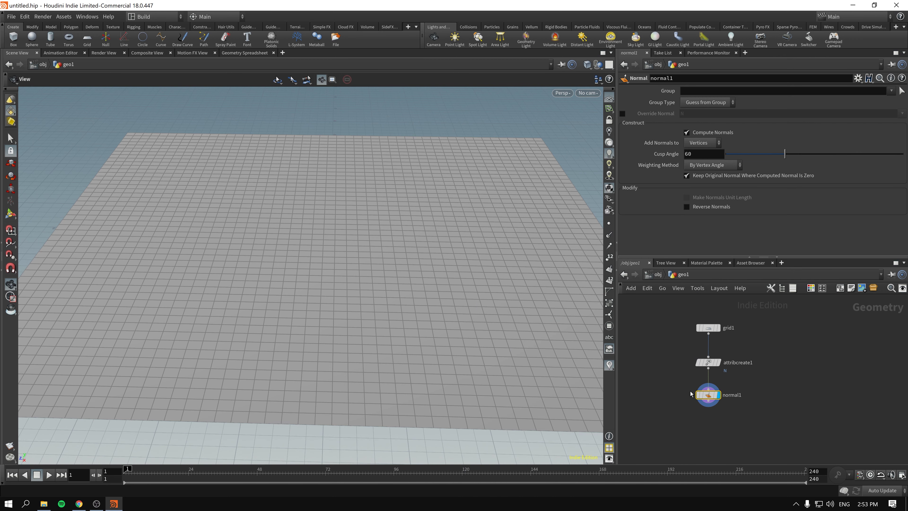
- Add a Test Geometry: Squab node beside the grid chain
left_click_drag(661, 331, 691, 383)
scroll(833, 337, "up", 1)
middle_click_drag(835, 337, 785, 343)
key("Tab")
type("suq")
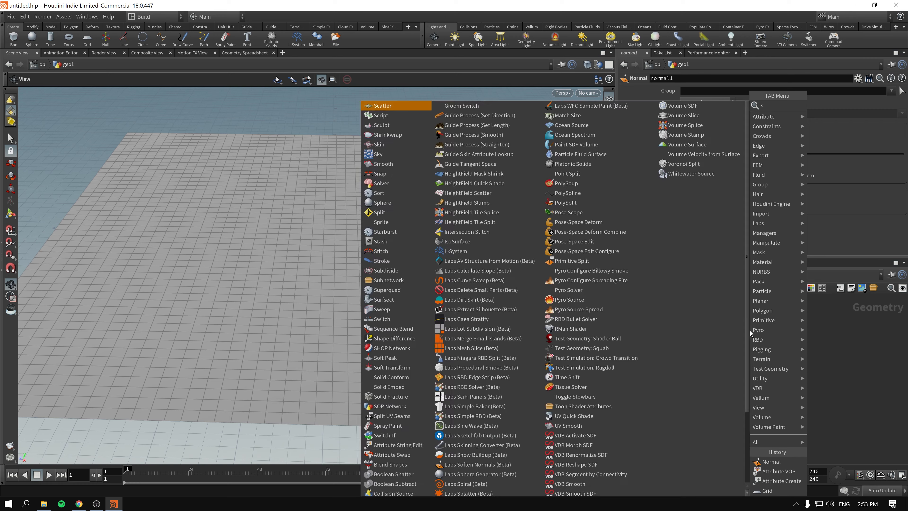
key("BackSpace")
key("BackSpace")
type("qua")
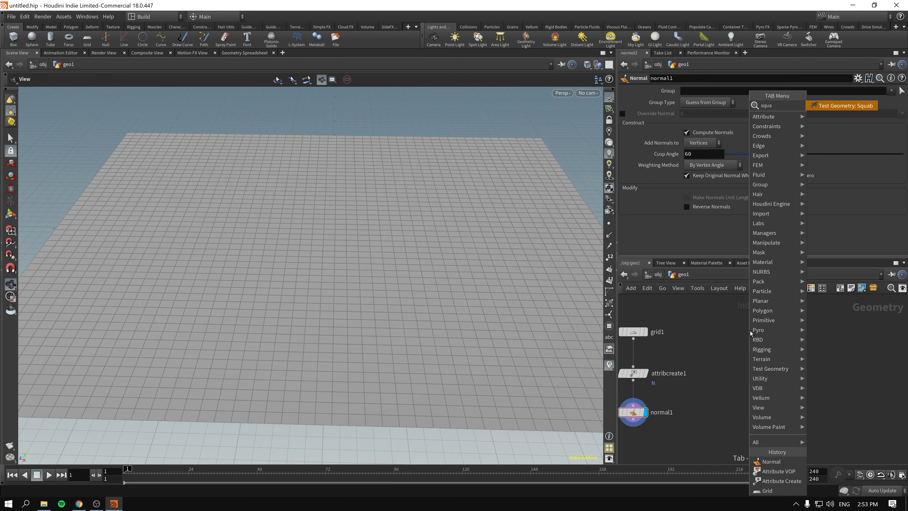
key("Return")
left_click(750, 331)
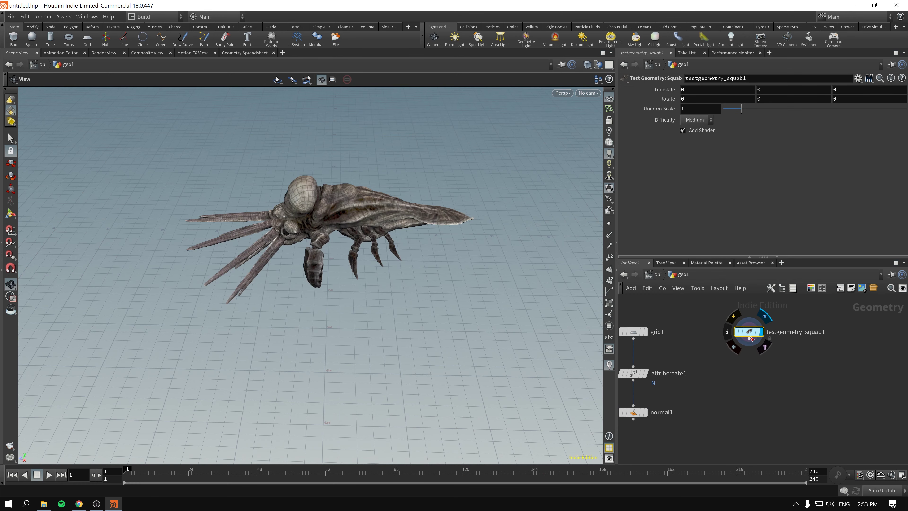
- Inspect the squab node's attribute information and examine its layout in the UV view
left_click_drag(750, 331, 761, 334)
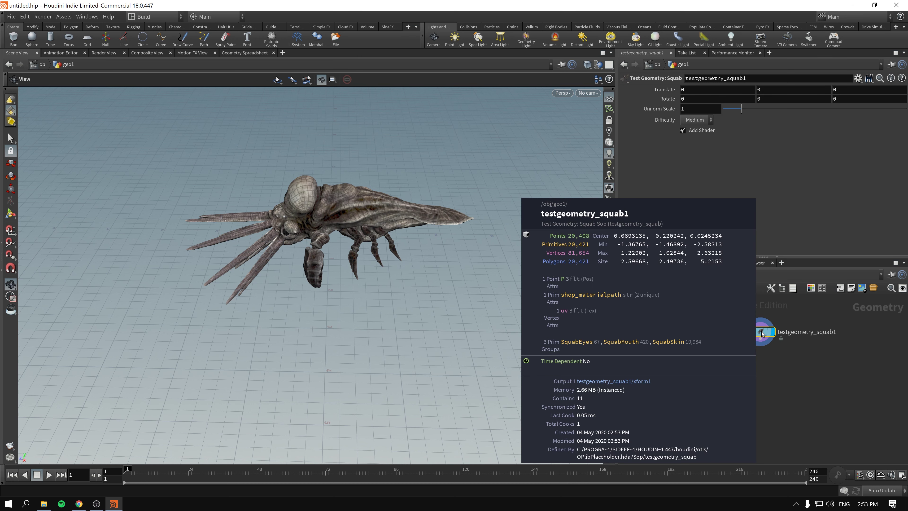
middle_click(760, 334)
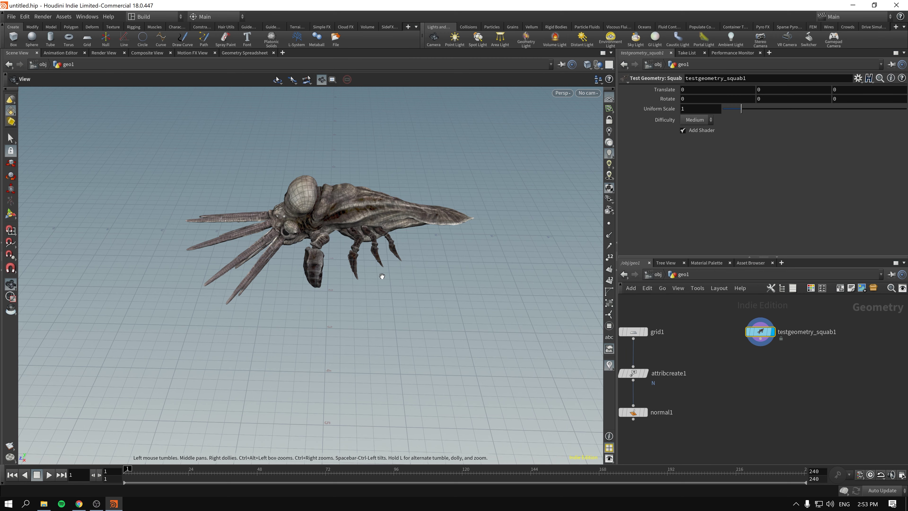
key("space+5")
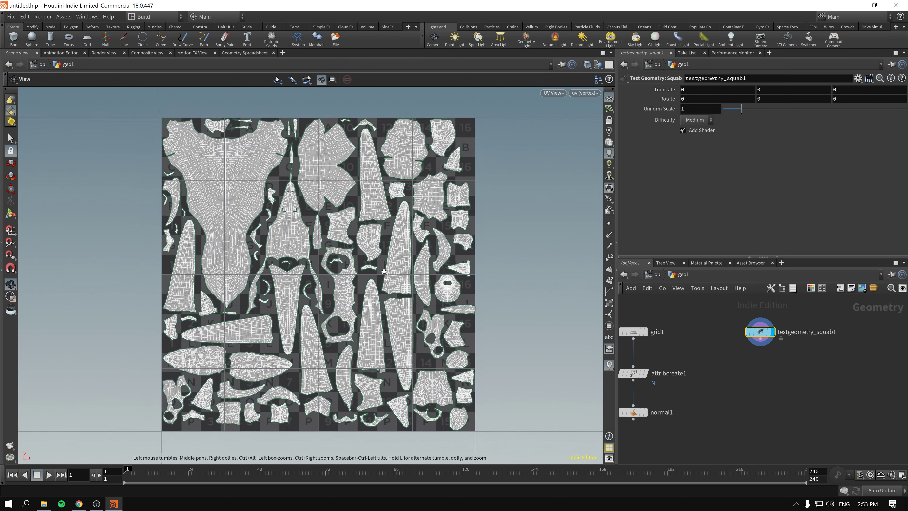
scroll(383, 272, "up", 4)
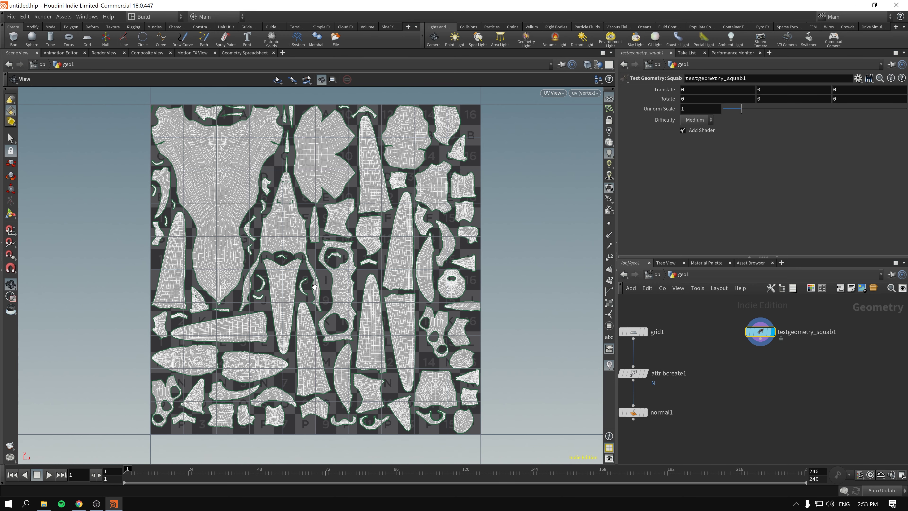
- Return to the perspective view and examine the textured squab model up close
key("space+1")
left_click_drag(193, 210, 245, 206)
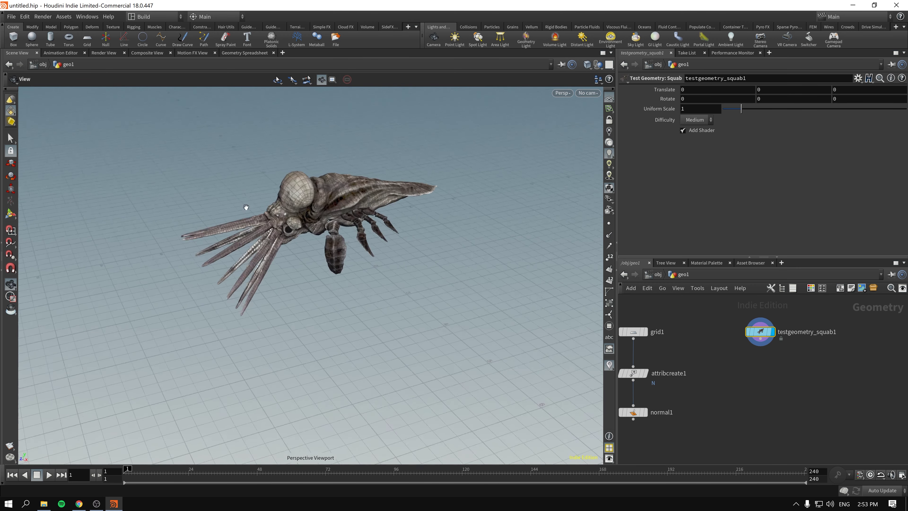
right_click_drag(245, 207, 361, 200)
middle_click_drag(361, 200, 339, 234)
left_click_drag(339, 234, 510, 277)
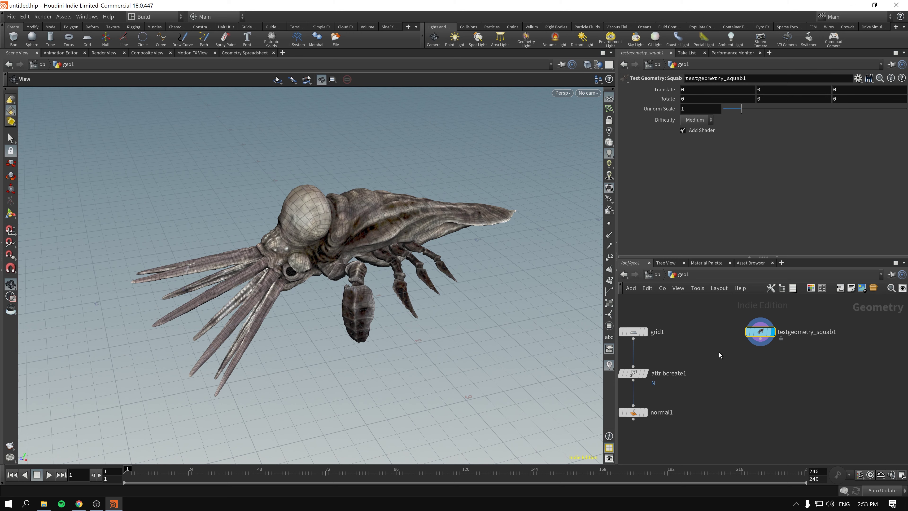
- Add a UV Transform node below testgeometry_squab1 and set the first component of its Scale to 1.4
key("Tab")
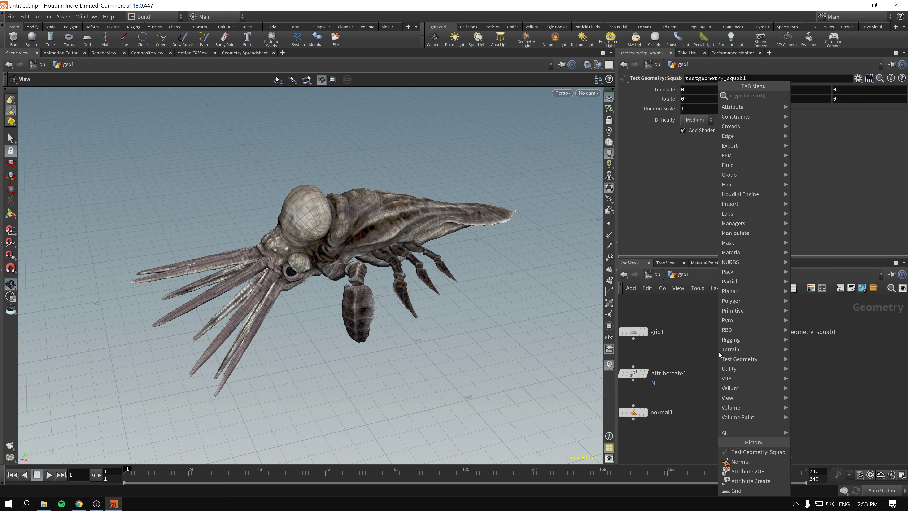
type("uv")
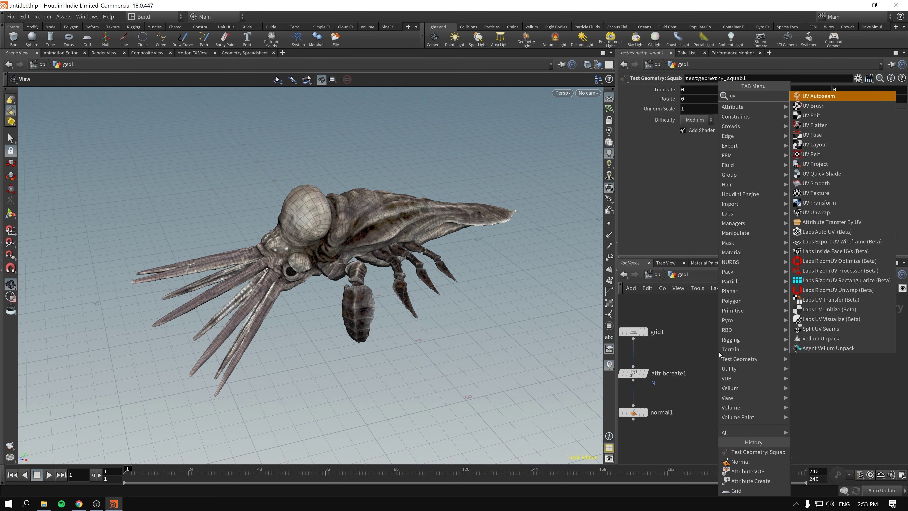
left_click(834, 203)
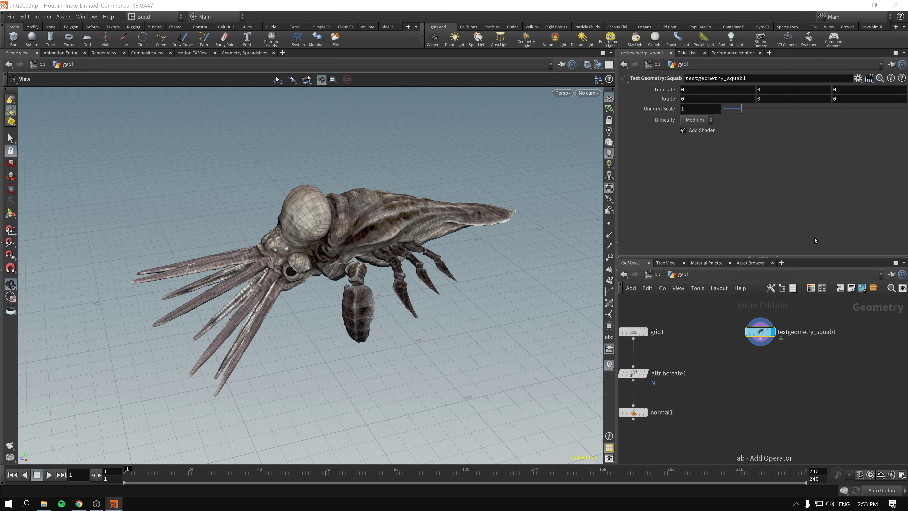
left_click(783, 371)
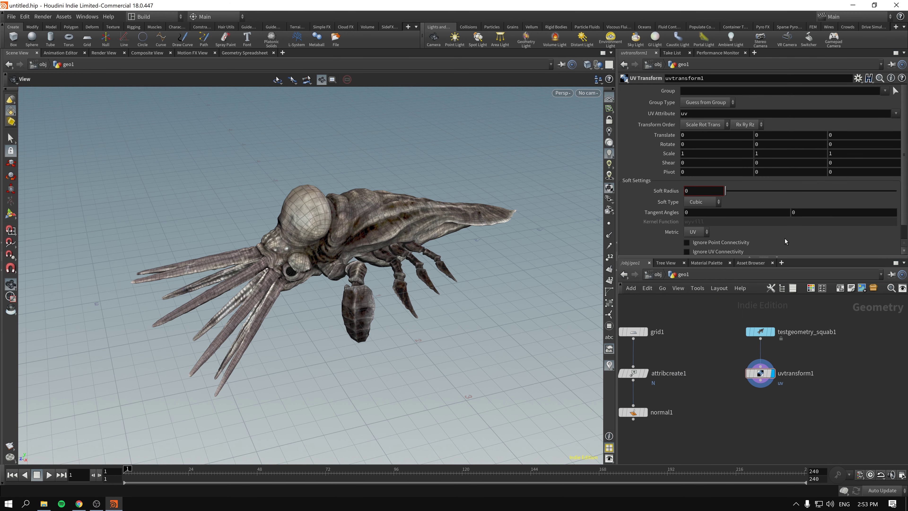
scroll(646, 203, "down", 1)
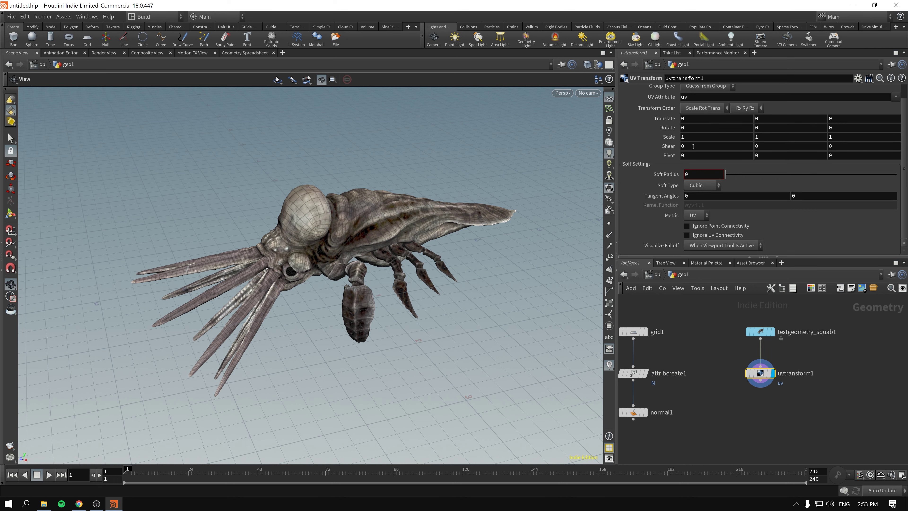
middle_click_drag(698, 136, 733, 141)
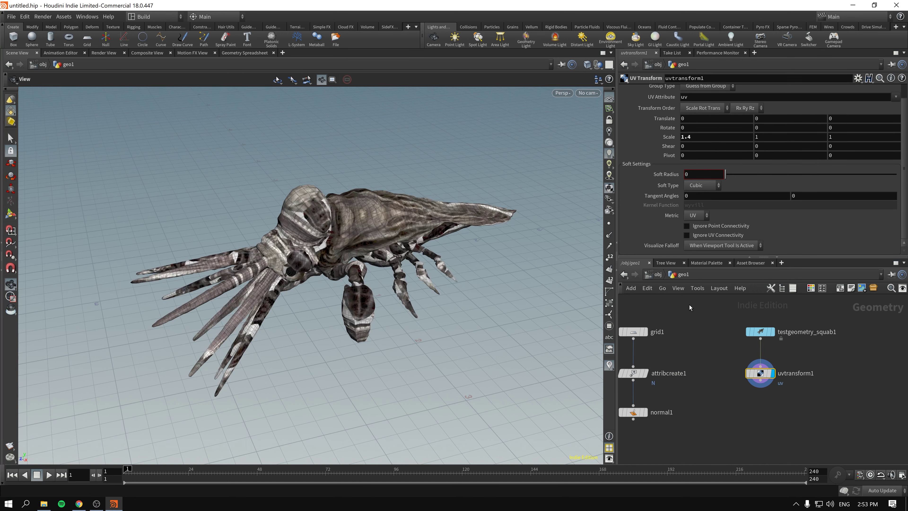
- Delete the uvtransform1 node and reselect the squab node
left_click_drag(708, 358, 718, 309)
key("Delete")
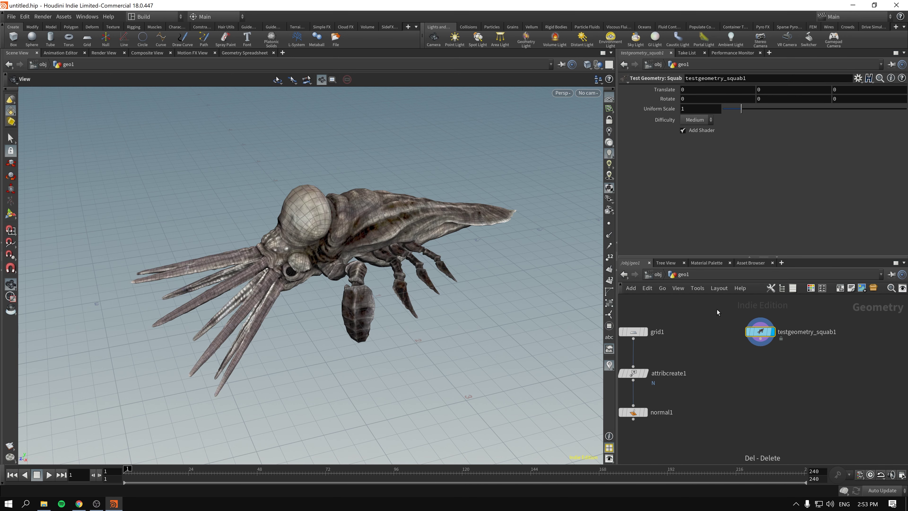
left_click_drag(822, 373, 729, 320)
- Show the squab's UV layout and add an Attribute Delete node after testgeometry_squab1
key("space+5")
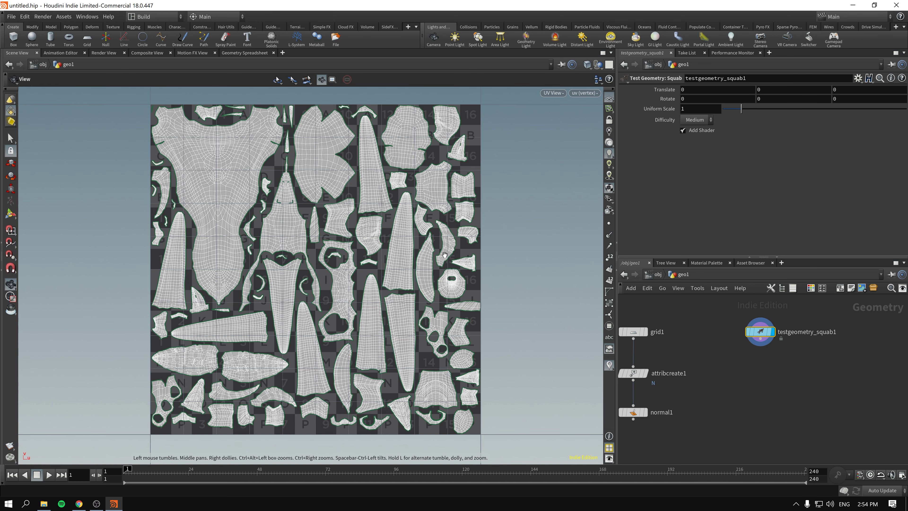
key("Tab")
type("ade")
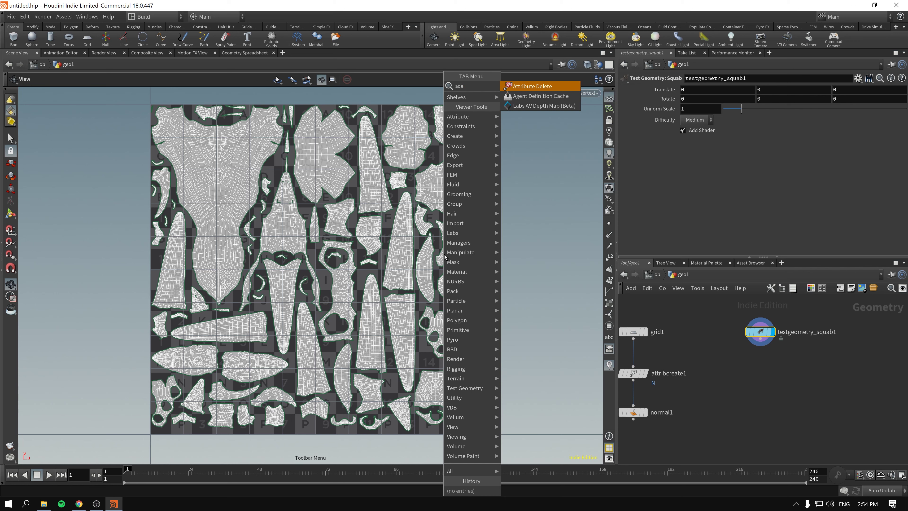
key("Return")
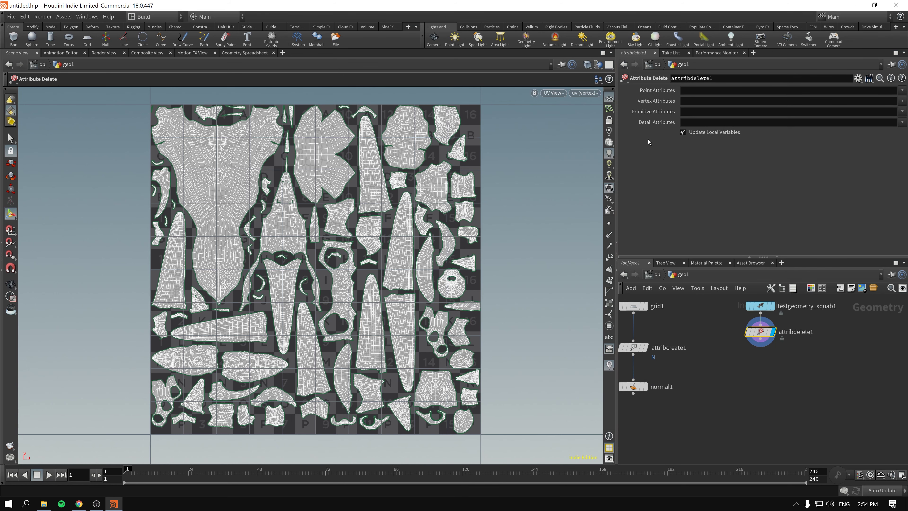
- Delete the uv vertex attribute in attribdelete1 and return to the perspective view
left_click(690, 102)
type("uv")
key("Return")
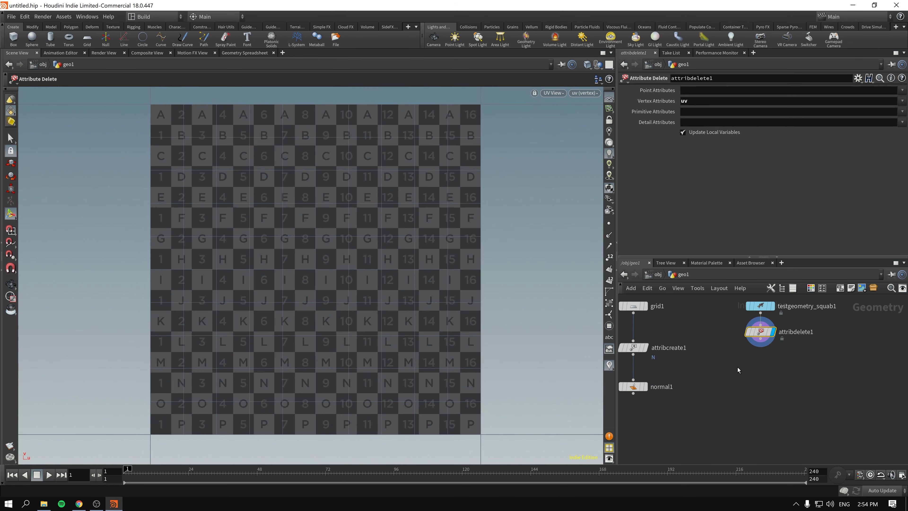
key("Escape")
key("space+1")
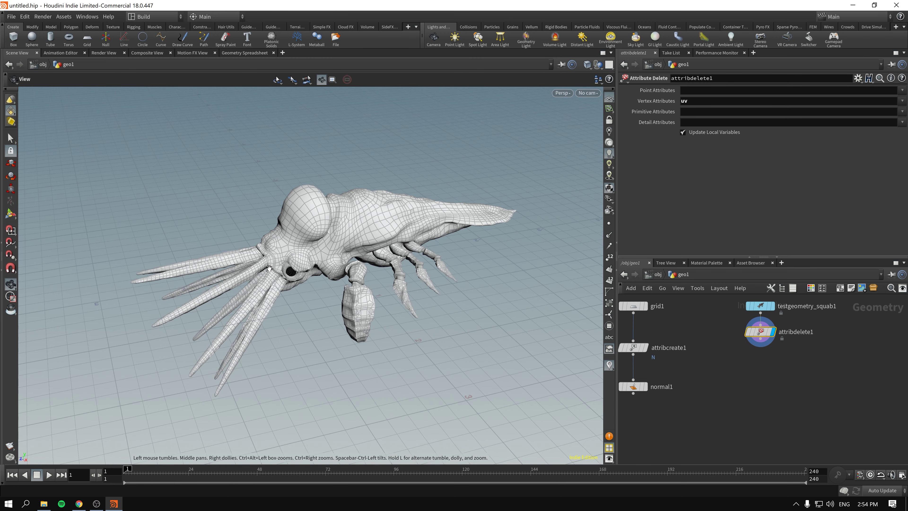
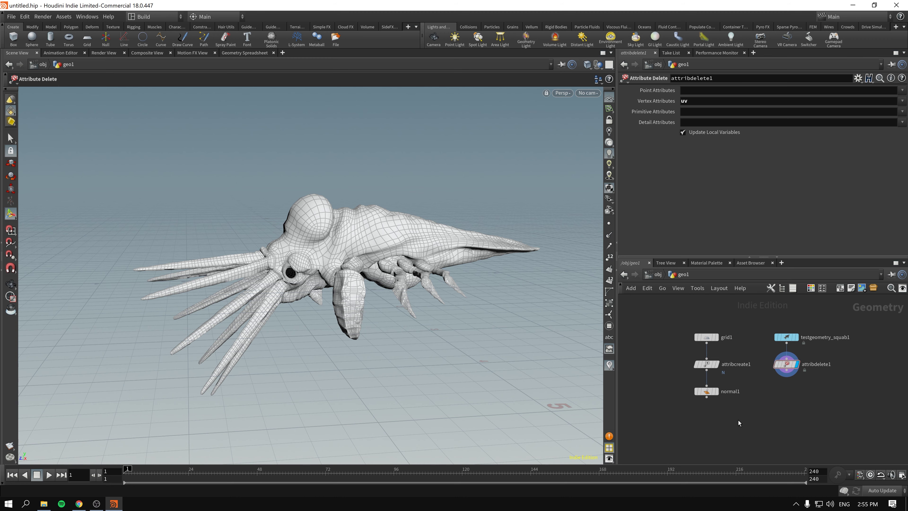
- Duplicate grid1 to the free area beside the squab chain and set the copy's rows and columns to 250
left_click_drag(707, 338, 892, 344, "alt")
middle_click_drag(891, 347, 741, 353)
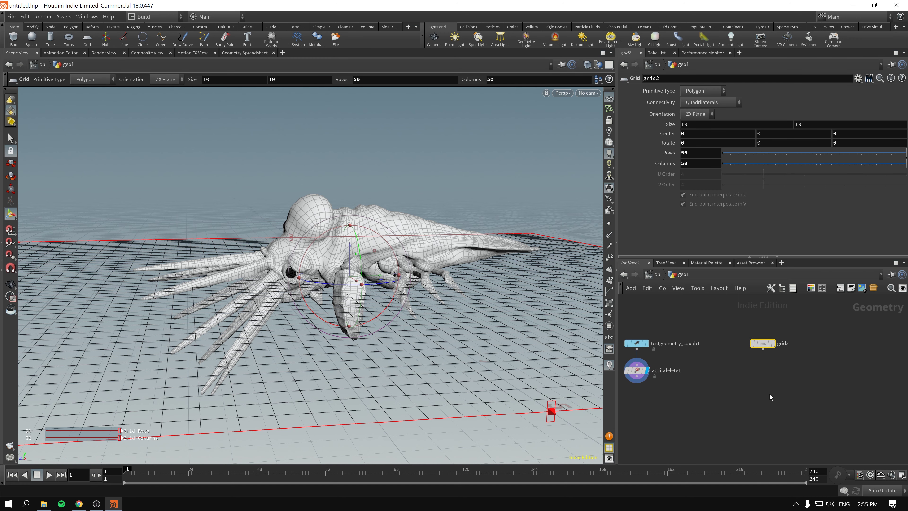
left_click_drag(694, 151, 672, 155)
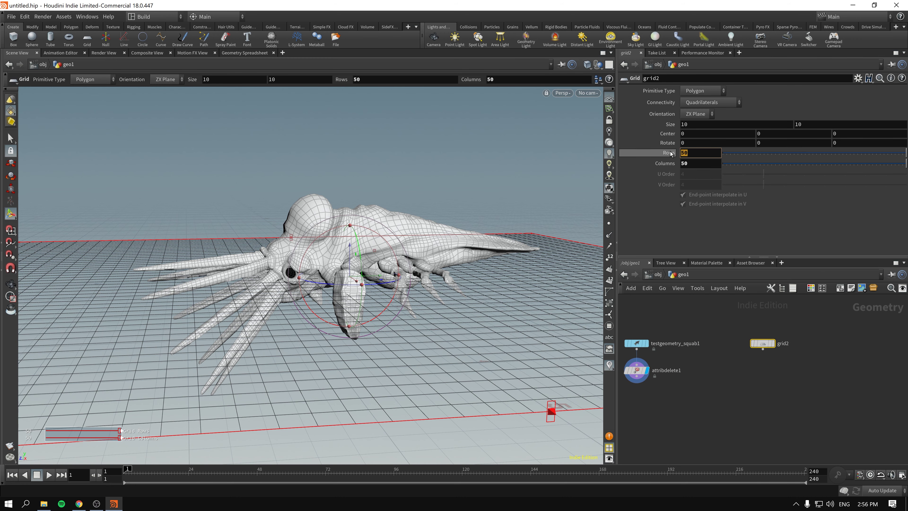
type("250")
key("Return")
double_click(692, 163)
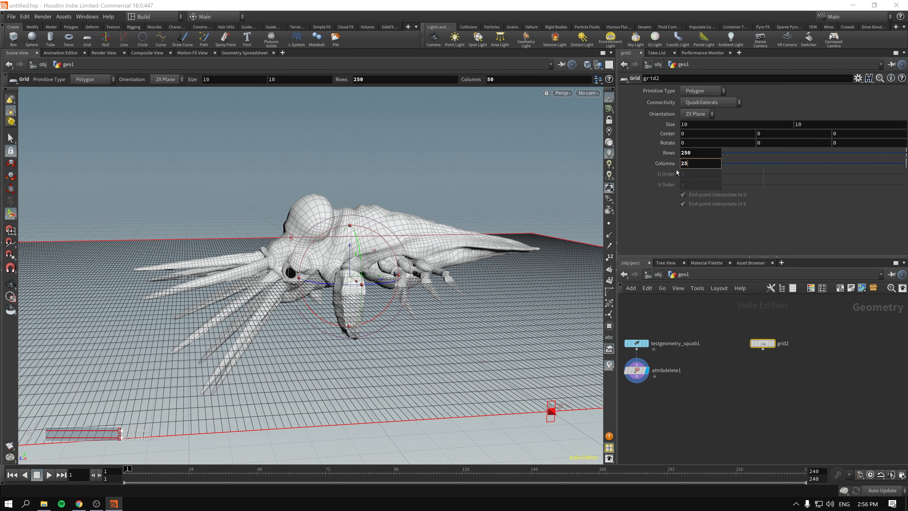
type("25")
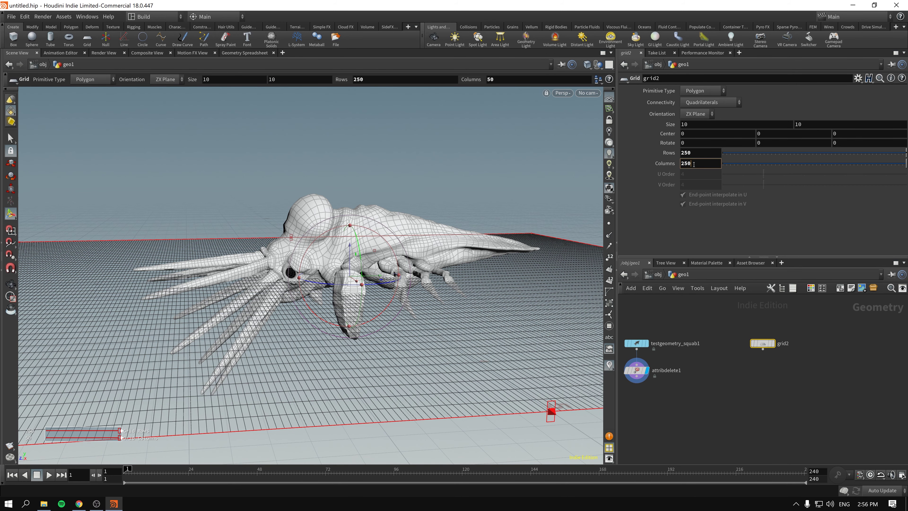
key("Return")
- Display the duplicated grid in the viewport and examine it framed from above
left_click(773, 343)
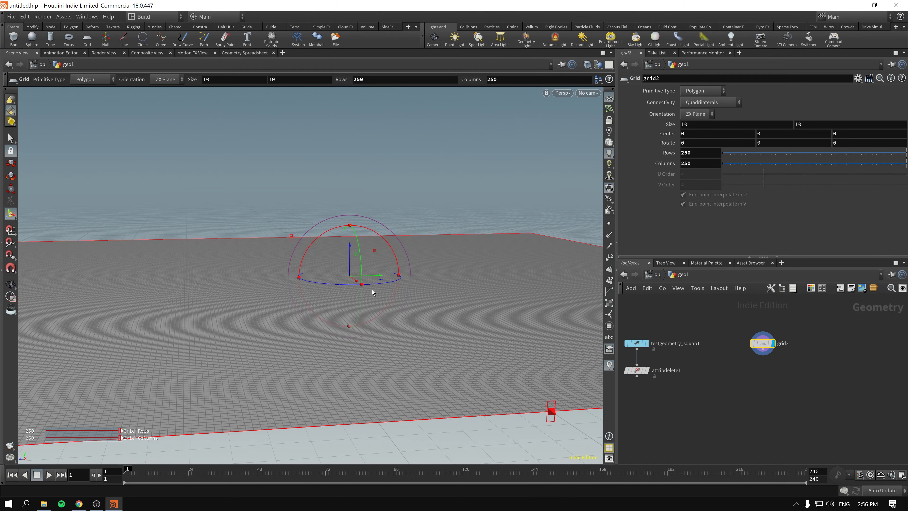
key("space+h")
left_click_drag(374, 289, 317, 325, "alt")
right_click_drag(317, 325, 442, 252, "alt")
middle_click_drag(442, 252, 390, 262, "alt")
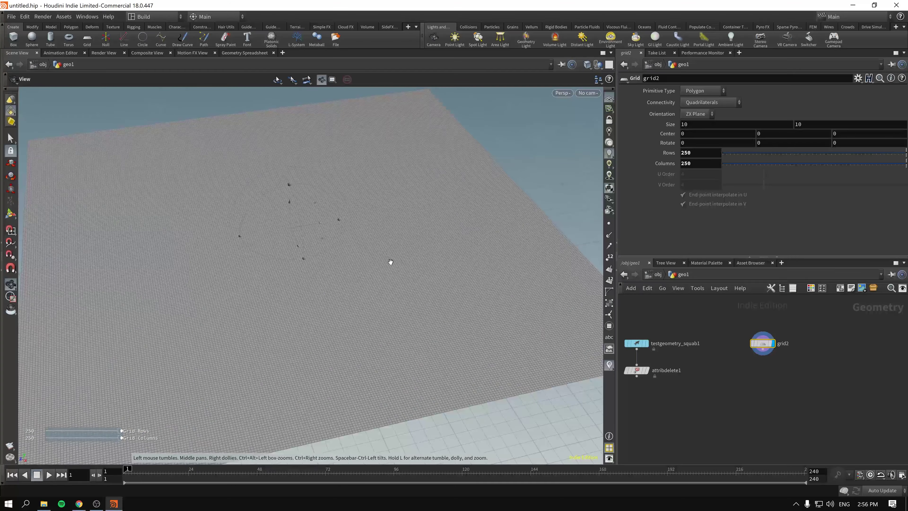
left_click_drag(391, 261, 366, 269, "alt")
right_click_drag(394, 257, 361, 259, "alt")
middle_click_drag(359, 245, 357, 257, "alt")
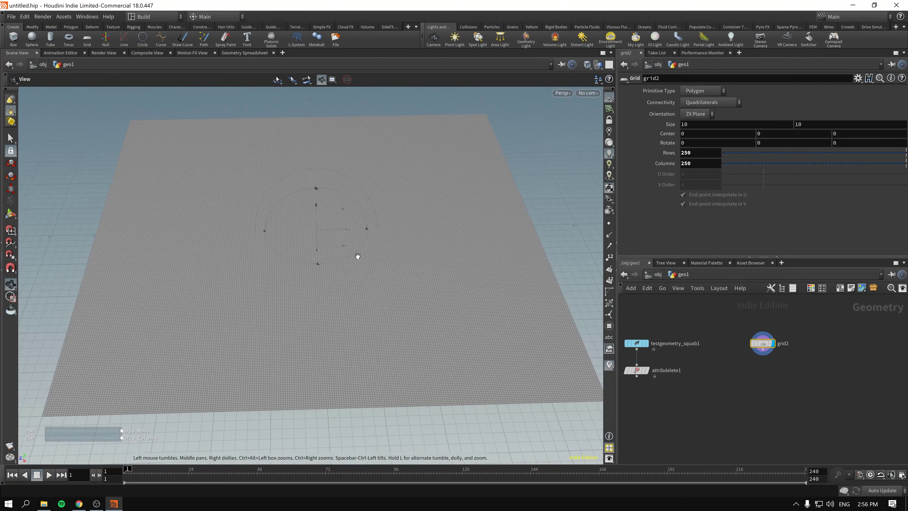
right_click_drag(358, 257, 349, 263, "alt")
key("Return")
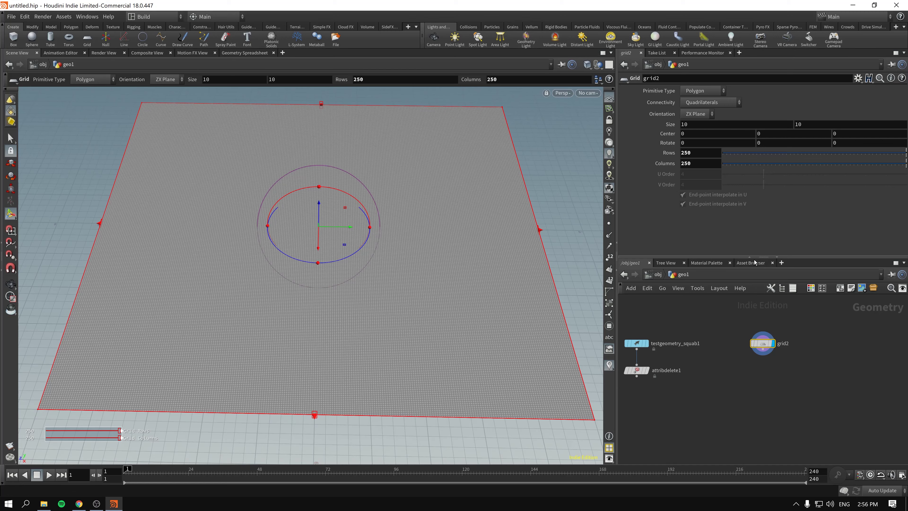
- Add an Attribute from Map node below grid2 and view the mapped UVcolor.rat texture on the whole grid
key("Tab")
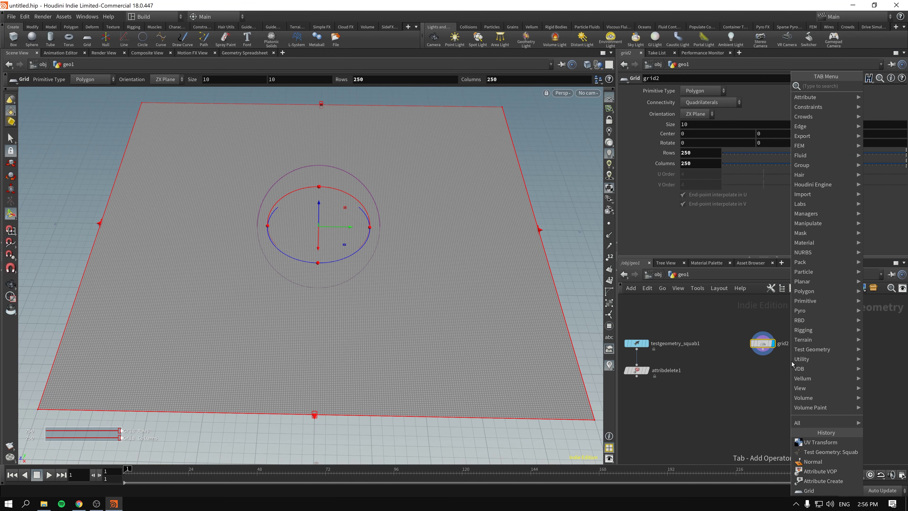
type("afr")
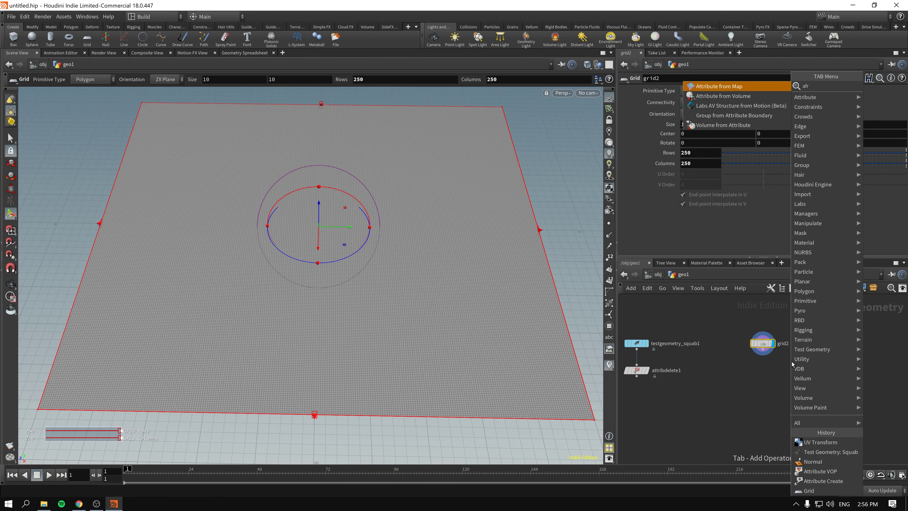
key("Return")
left_click(792, 362)
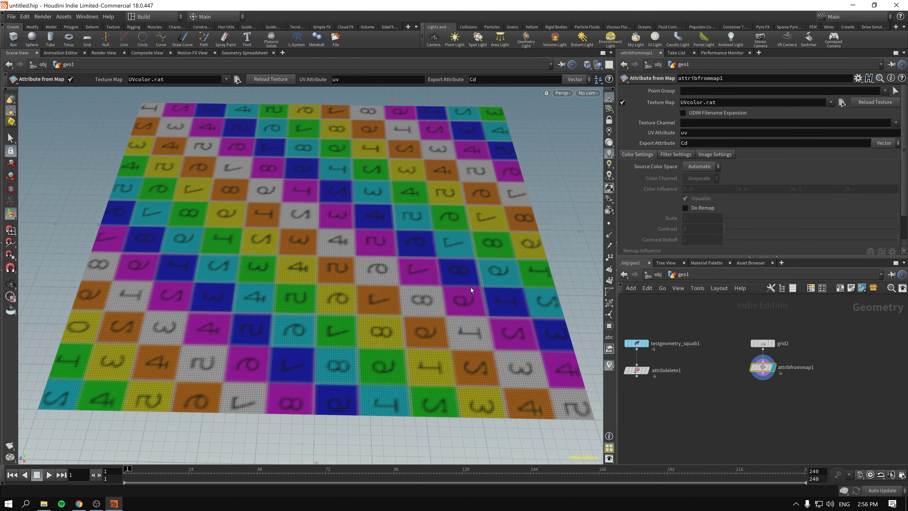
key("space+h")
left_click_drag(354, 285, 280, 310, "alt")
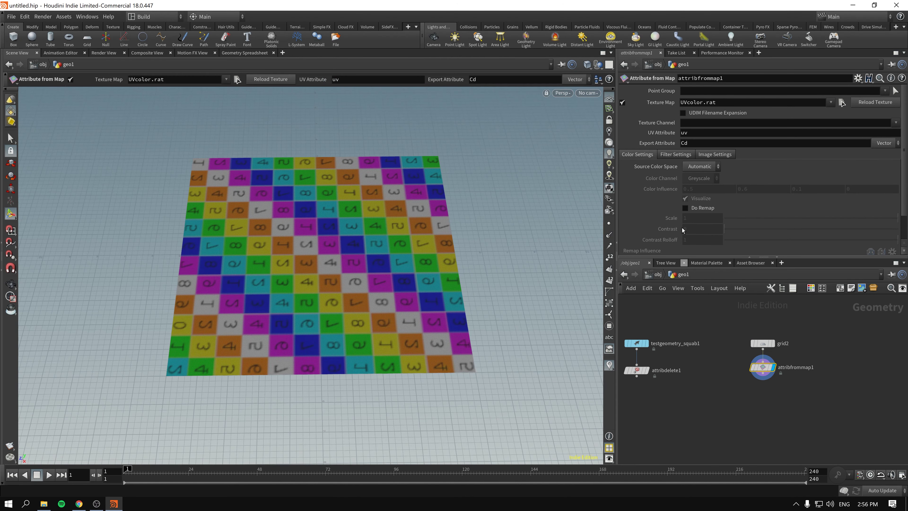
- Look through the filter and image settings of attribfrommap1, trying Invert U and Invert V on the texture
left_click(676, 154)
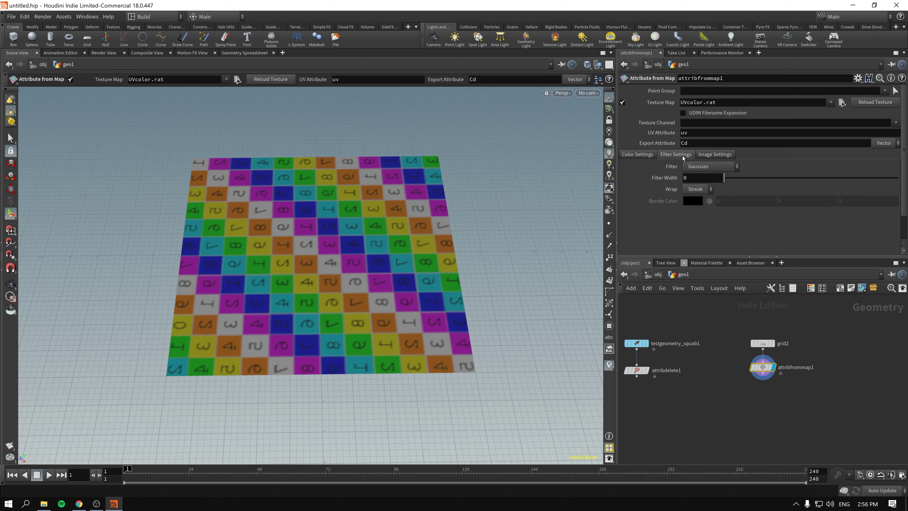
left_click(715, 154)
left_click(697, 167)
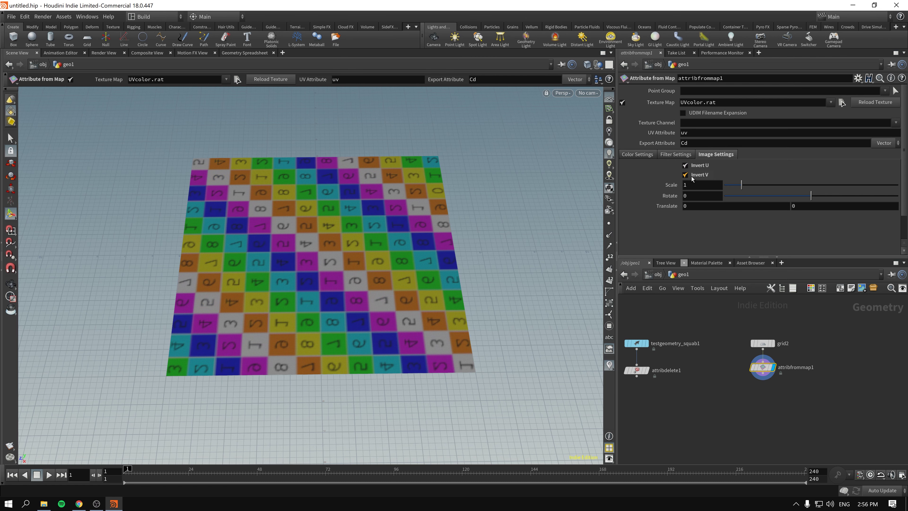
left_click(697, 167)
left_click(697, 167)
left_click(697, 174)
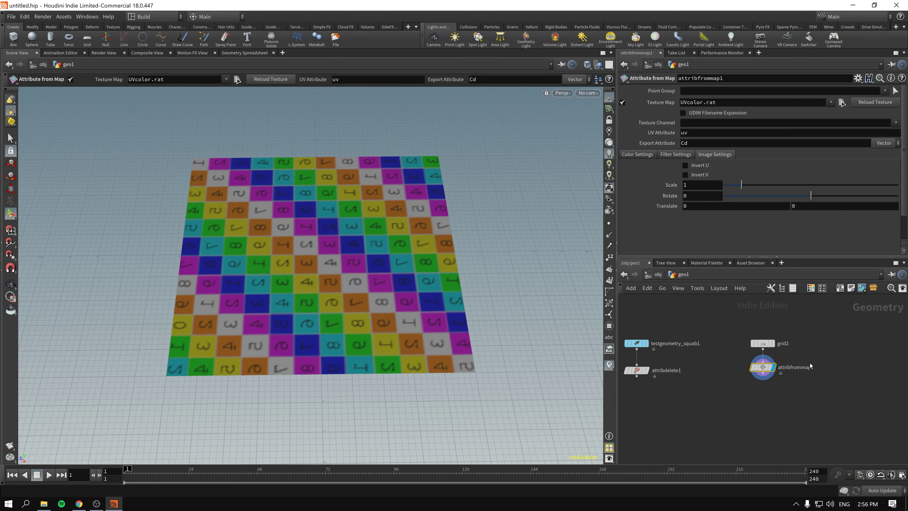
left_click(640, 155)
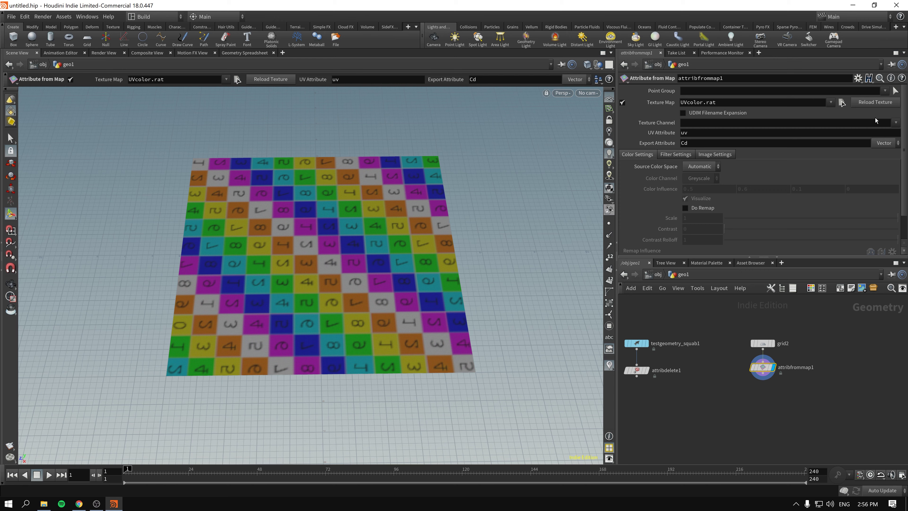
- Load untitled51.png from the home folder as attribfrommap1's texture map, listing image sequences as individual files
left_click(842, 103)
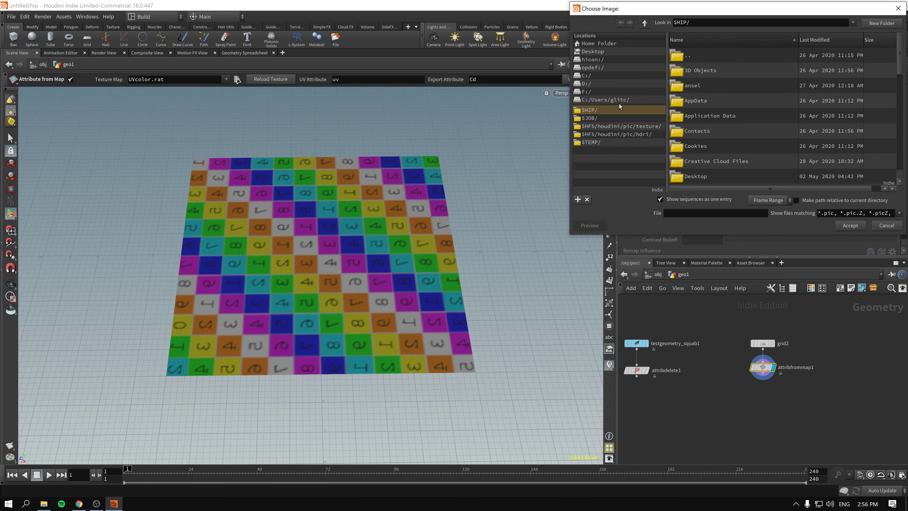
left_click(624, 43)
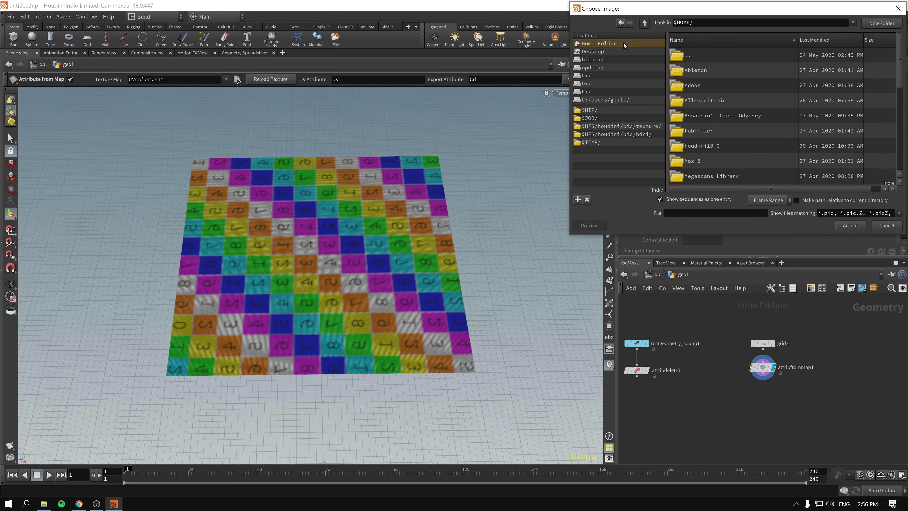
scroll(775, 138, "down", 6)
scroll(777, 139, "down", 3)
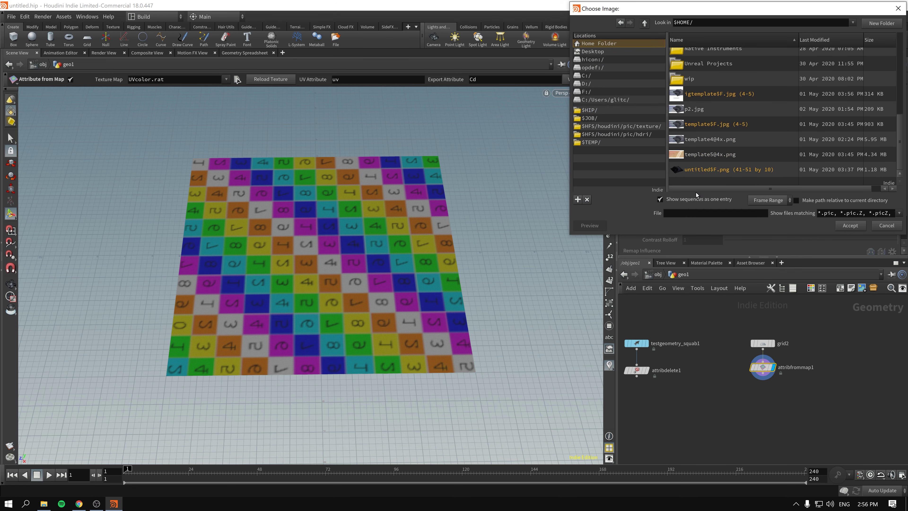
left_click(696, 199)
scroll(829, 169, "down", 10)
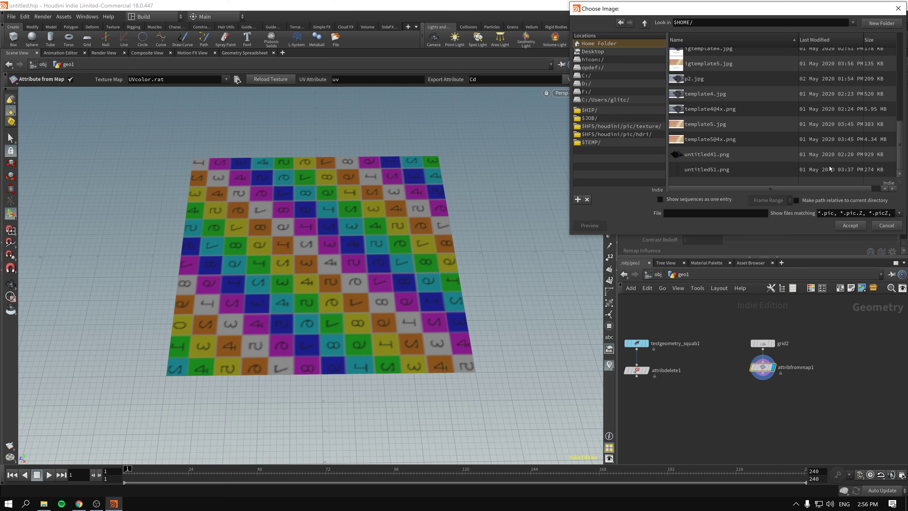
left_click(717, 168)
left_click(850, 225)
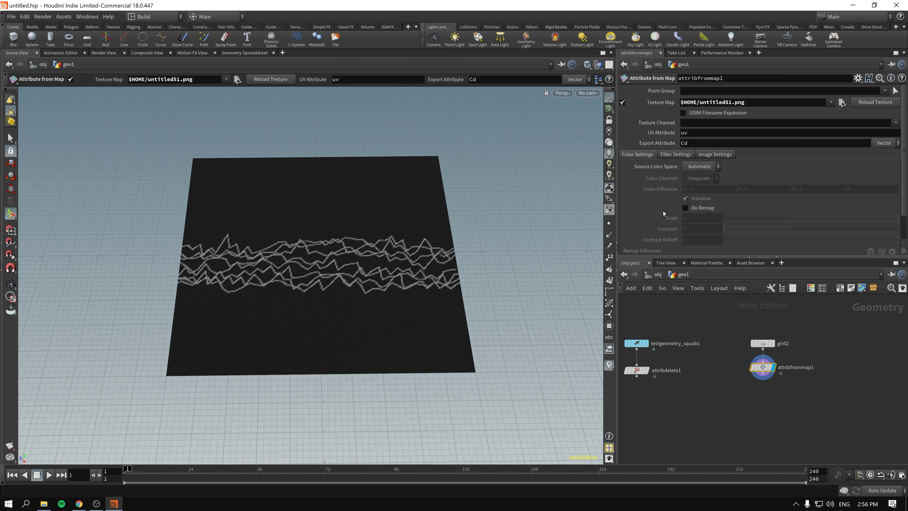
- Examine the line texture mapped onto the grid from closer angles and inspect the grid2 and attribfrommap1 nodes
left_click_drag(359, 261, 239, 266, "alt")
right_click_drag(239, 266, 491, 233, "alt")
middle_click_drag(491, 233, 436, 265, "alt")
scroll(437, 265, "down", 5)
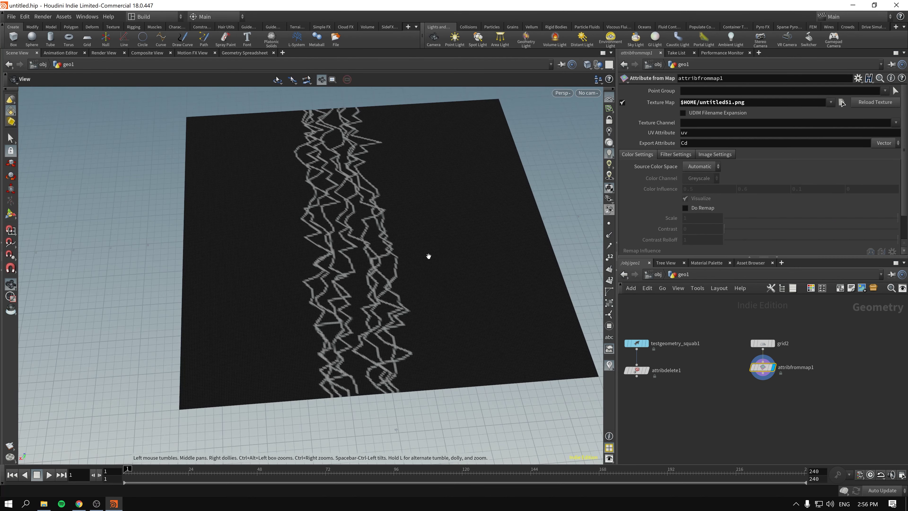
left_click_drag(429, 259, 427, 258)
key("Return")
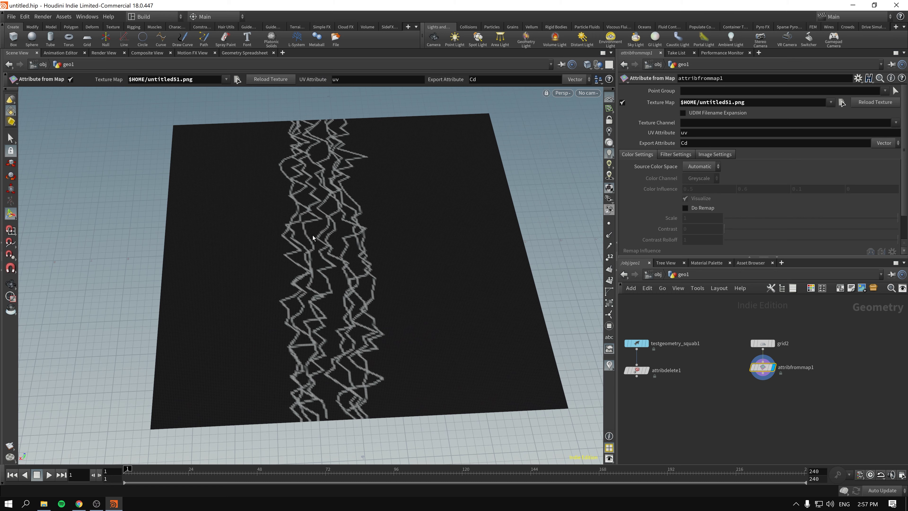
left_click(761, 345)
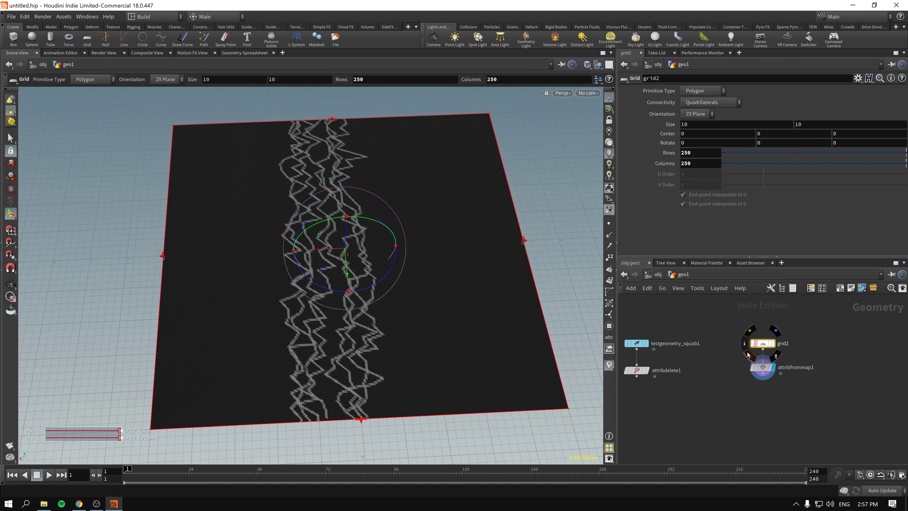
left_click(766, 368)
middle_click(765, 369)
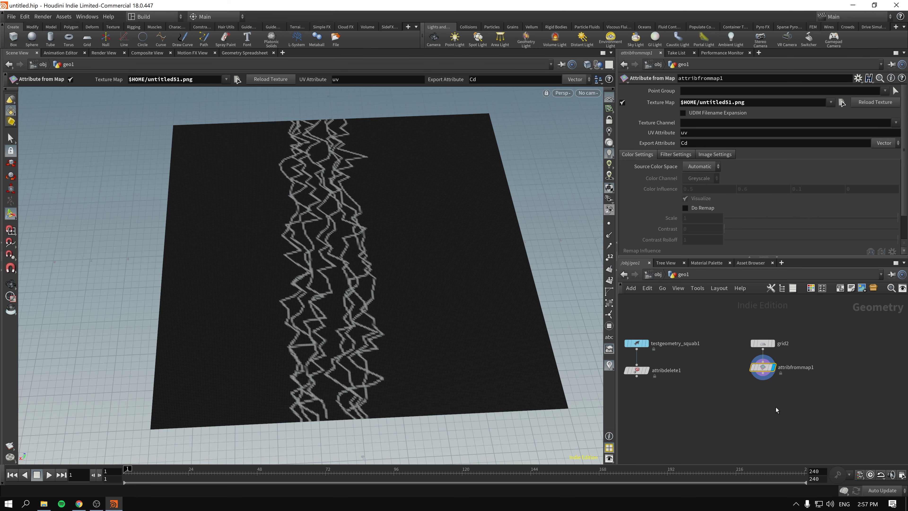
- Add an Attribute VOP node below attribfrommap1, go inside it and lay out its global and output nodes
key("Tab")
key("Escape")
left_click(776, 408)
key("Return")
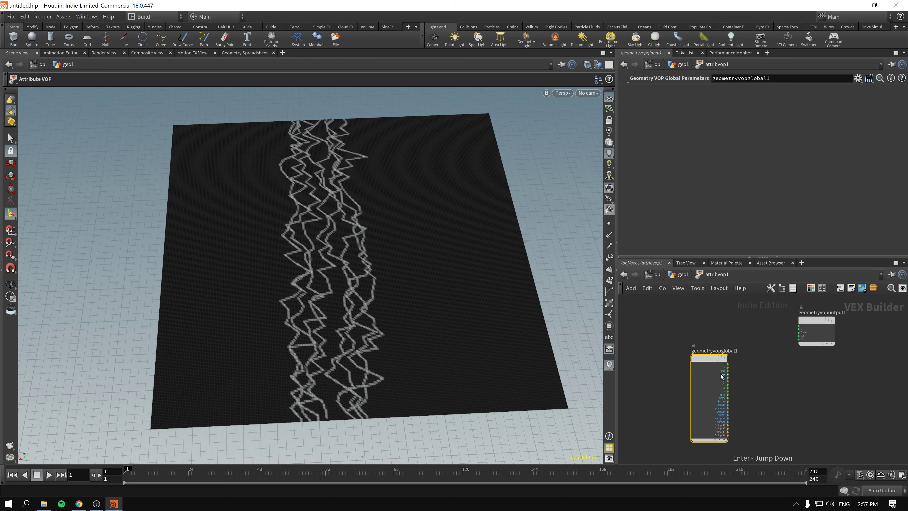
key("l")
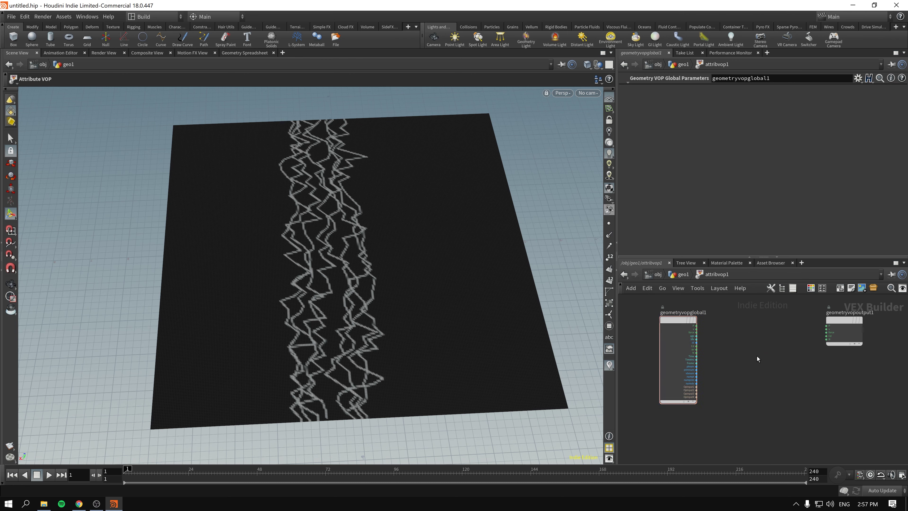
- Add a Vector to Float node between the global and output nodes and feed it the global P
key("Tab")
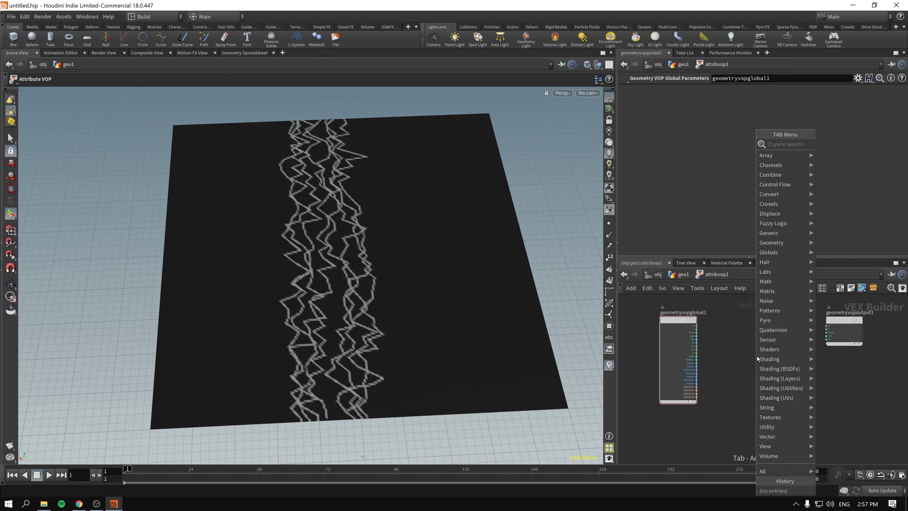
type("vtf")
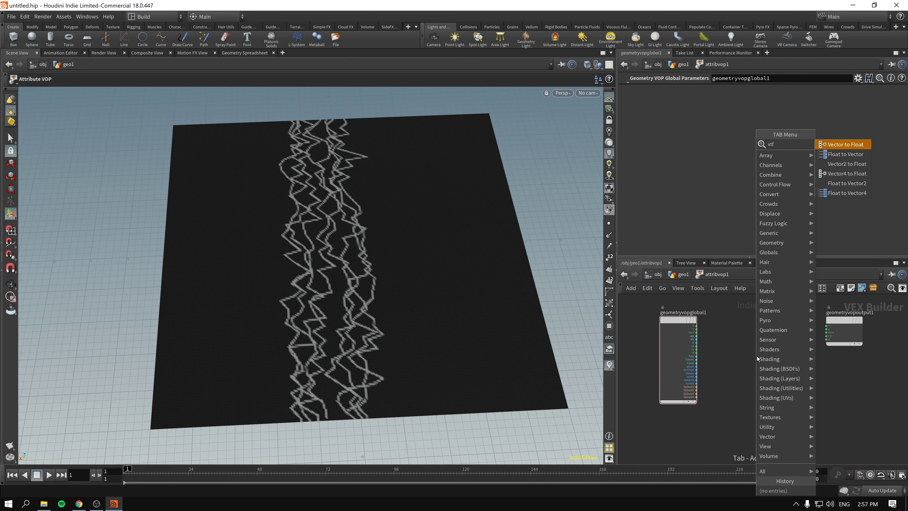
key("Escape")
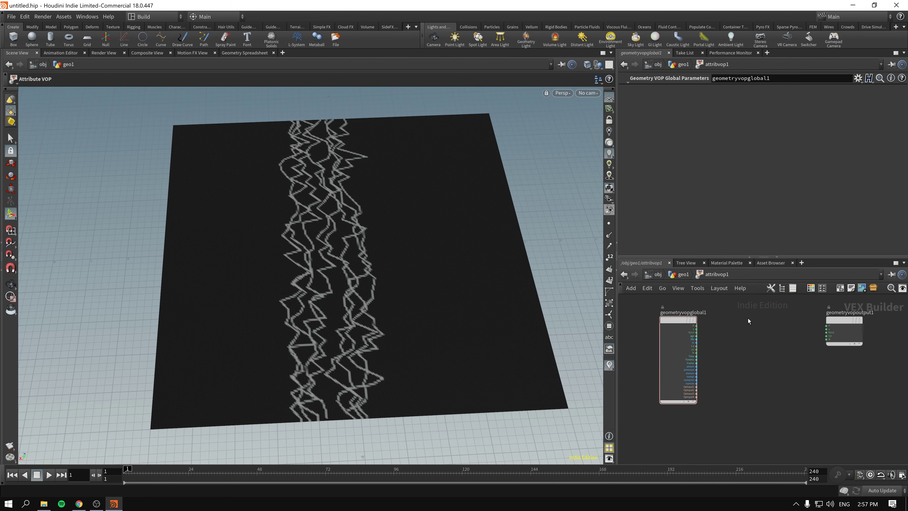
left_click(753, 324)
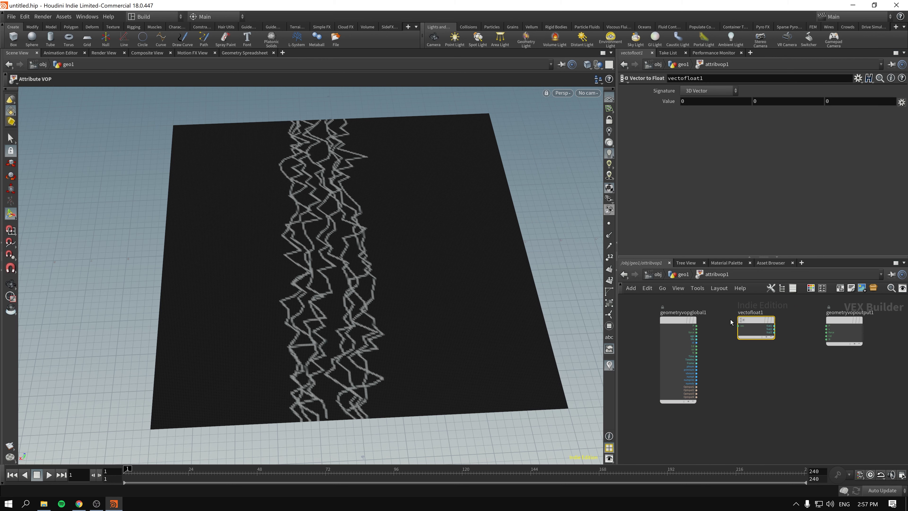
scroll(709, 317, "up", 2)
left_click_drag(690, 329, 751, 329)
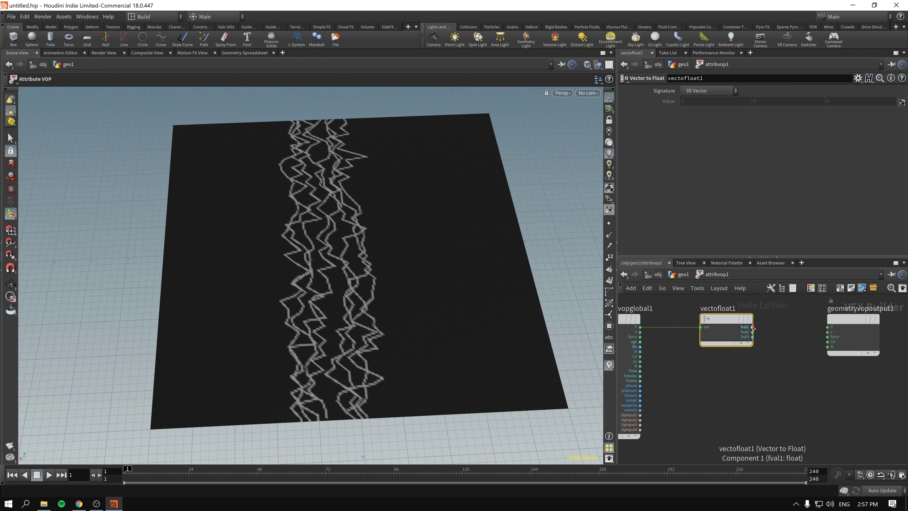
- Move the geometry output node further away and add a Float to Vector node between it and vectofloat1
left_click_drag(857, 320, 900, 321)
middle_click_drag(799, 336, 708, 334)
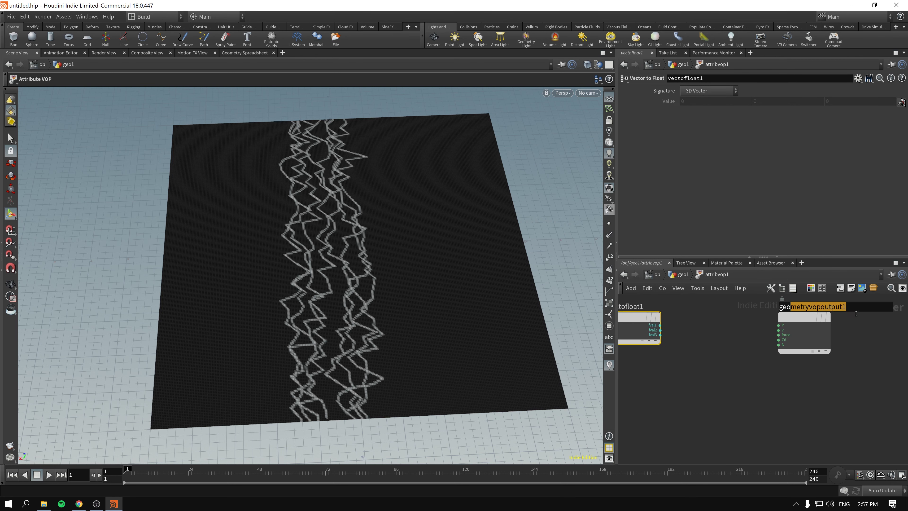
left_click_drag(795, 319, 862, 319)
key("Tab")
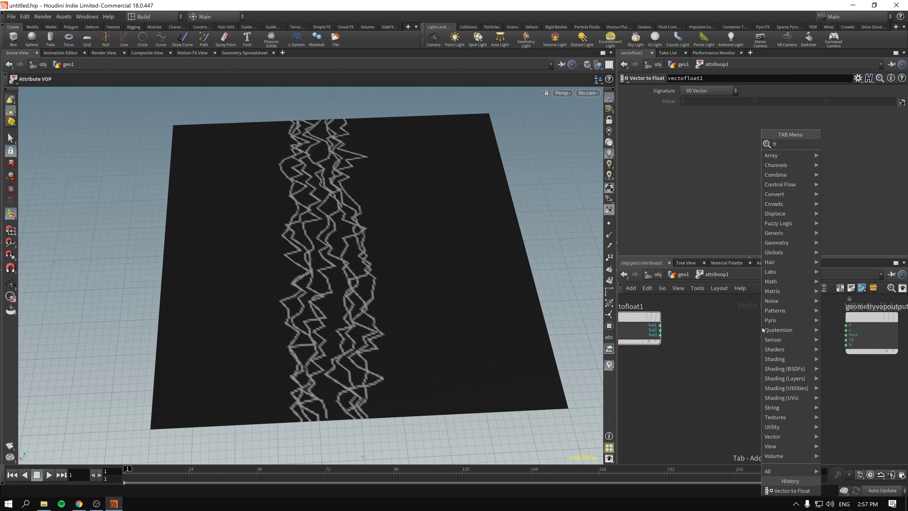
type("ftv")
key("Return")
left_click(739, 326)
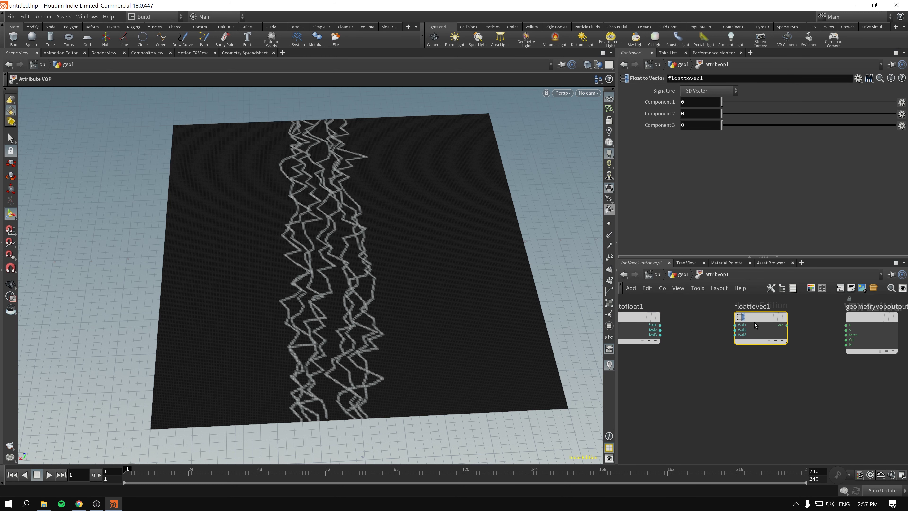
- Wire fval1 and fval3 of vectofloat1 into the matching floattovec1 inputs and its vector output into P of geometryvopoutput1
left_click_drag(660, 324, 735, 330)
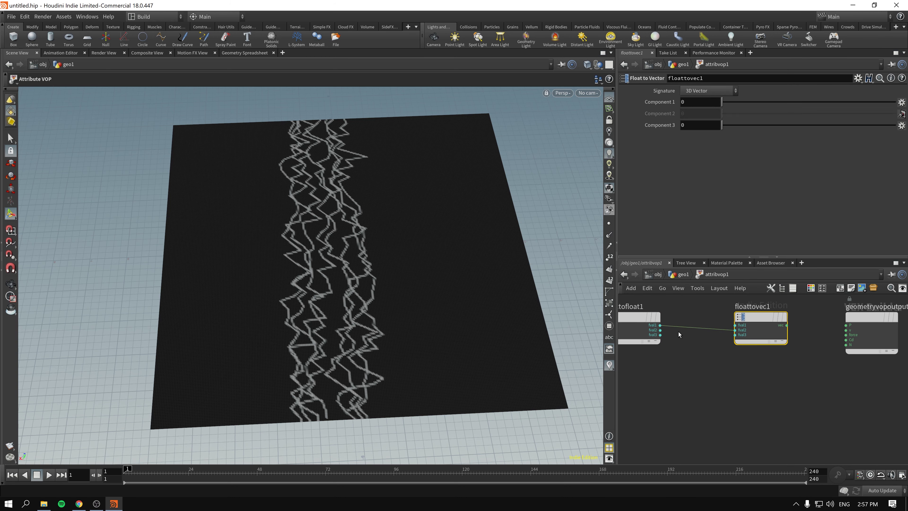
key("ctrl+z")
left_click_drag(660, 325, 748, 343)
left_click_drag(758, 317, 823, 340)
middle_click_drag(705, 383, 743, 366)
scroll(789, 360, "down", 1)
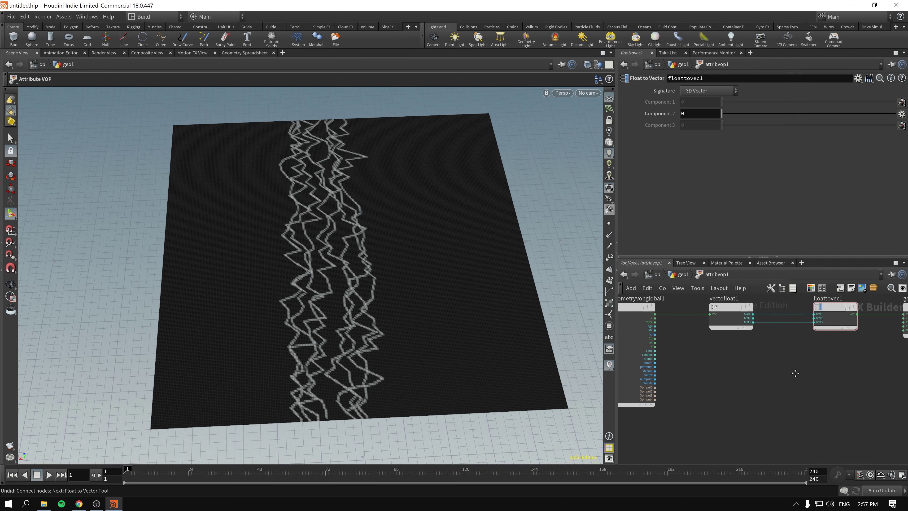
- Duplicate vectofloat1 to the space below it and feed the copy from the global Cd output
key("Tab")
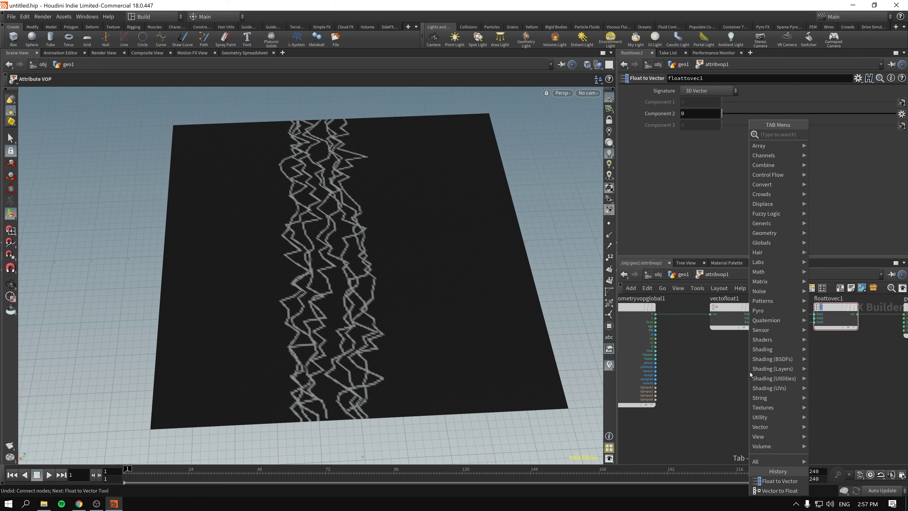
left_click(681, 354)
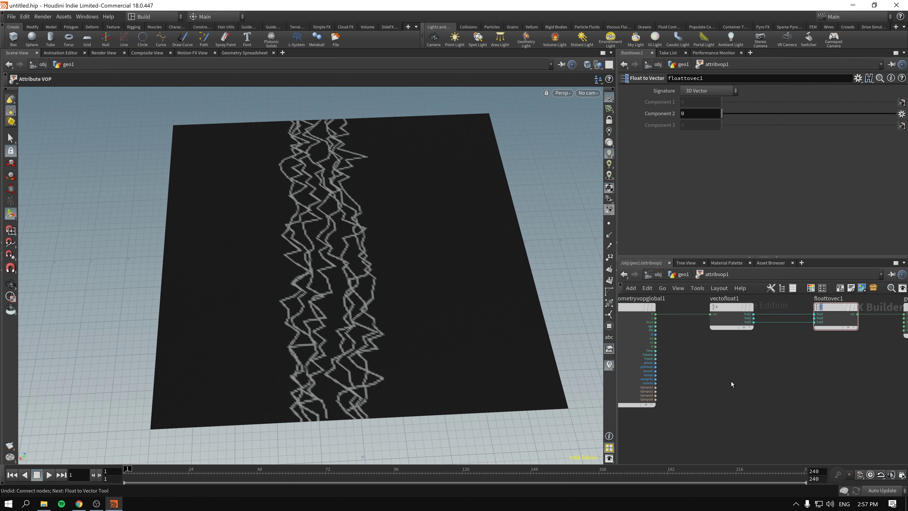
left_click_drag(733, 310, 742, 365, "alt")
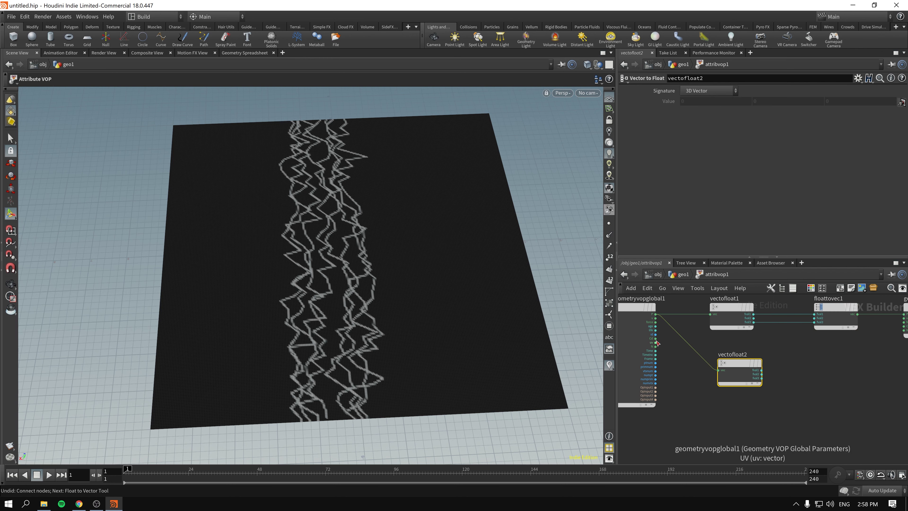
left_click_drag(656, 339, 728, 363)
middle_click_drag(820, 371, 796, 375)
mouse_move(316, 262)
left_mouse_down("alt")
mouse_move(277, 296)
mouse_move(356, 304)
left_mouse_up("alt")
left_click(746, 411)
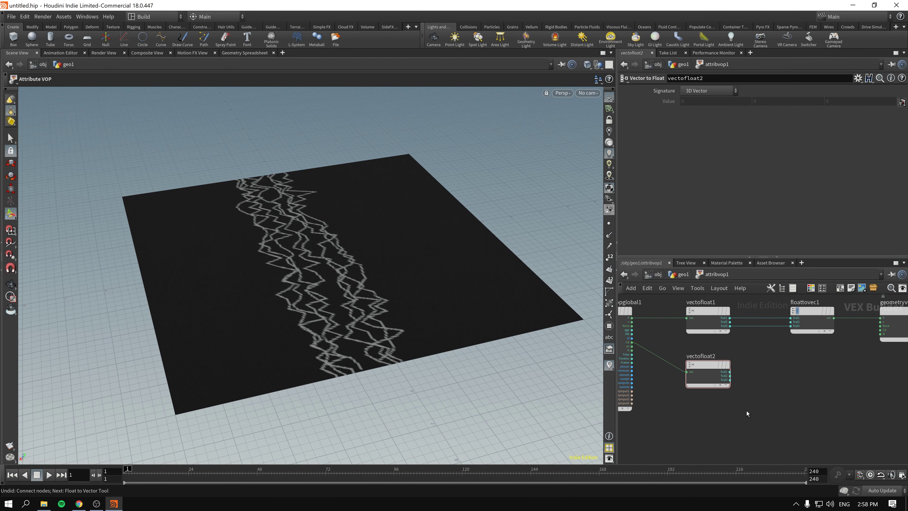
- Add an Add node directly below floattovec1, next to vectofloat2
middle_click_drag(768, 389, 746, 387)
key("Tab")
type("add")
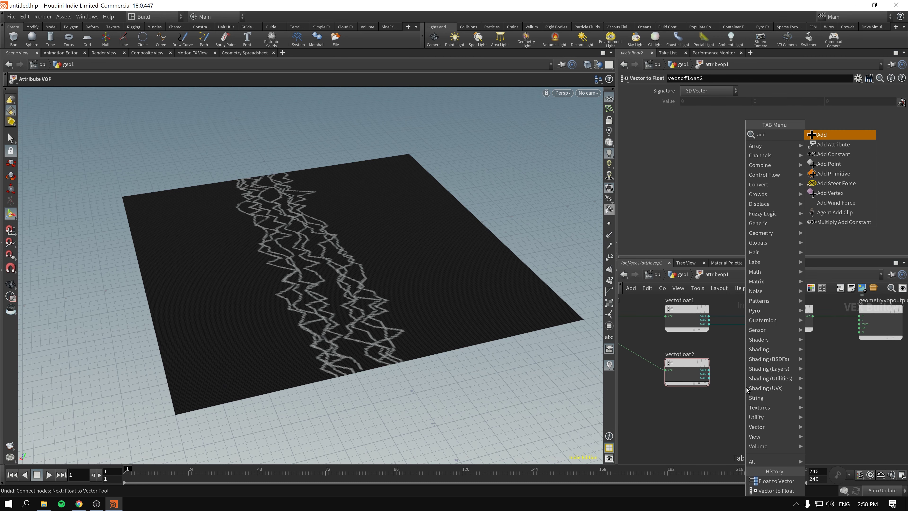
key("Return")
left_click(792, 368)
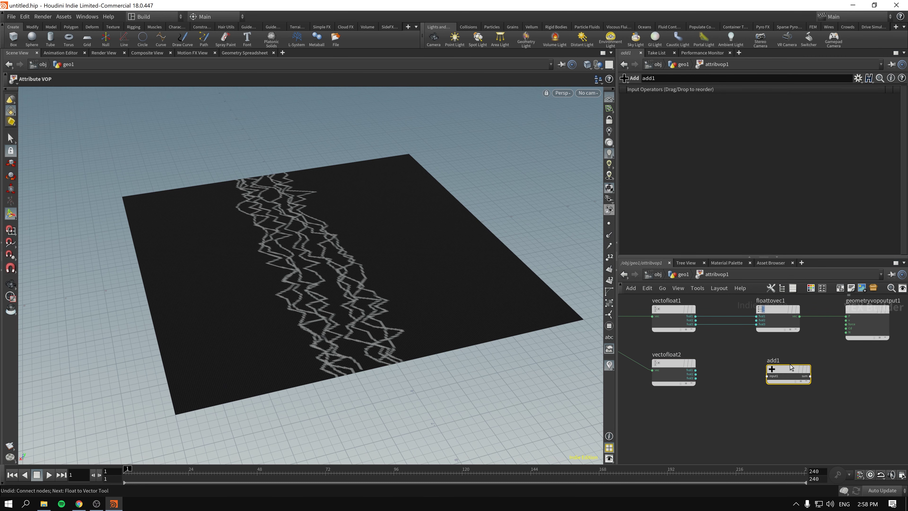
left_click_drag(785, 370, 792, 358)
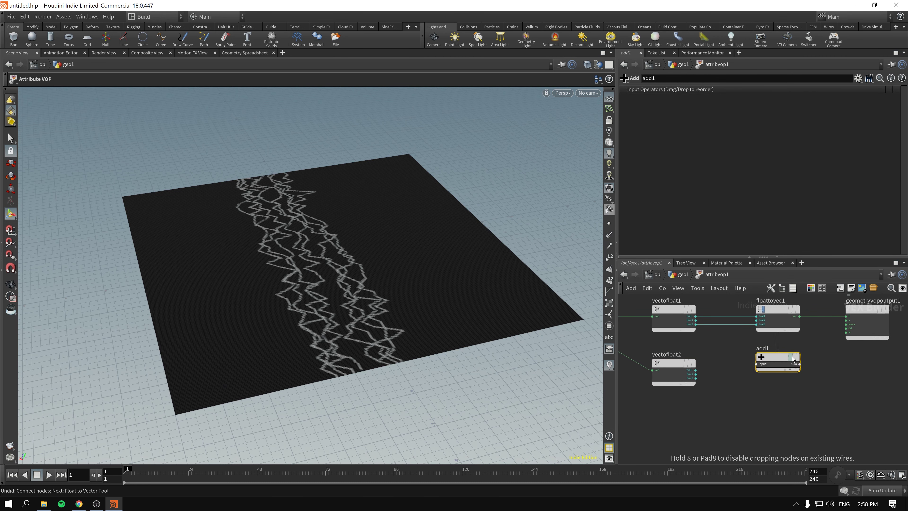
- Sum vectofloat2's fval1 and vectofloat1's fval2 in add1 and send the sum to floattovec1's fval2
left_click(695, 370)
left_click(756, 363)
left_click(696, 321)
left_click(756, 366)
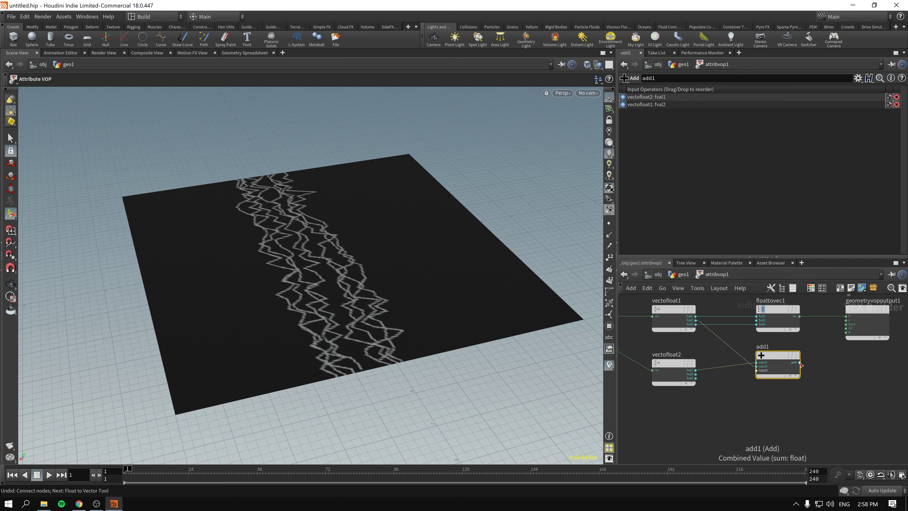
left_click(799, 362)
left_click(756, 320)
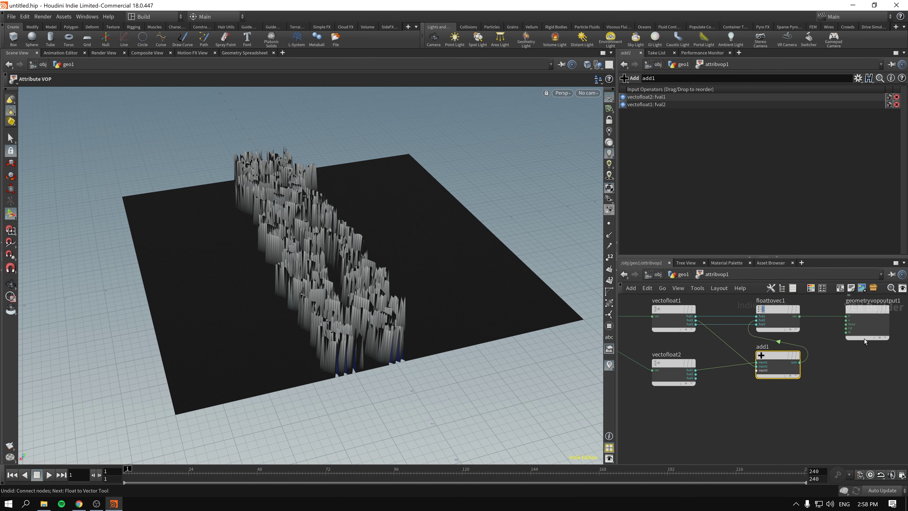
- Tidy the VOP network by shifting the geometry output node and vectofloat2 slightly away from their neighbours
left_click_drag(859, 312, 872, 312)
middle_click_drag(832, 381, 850, 403)
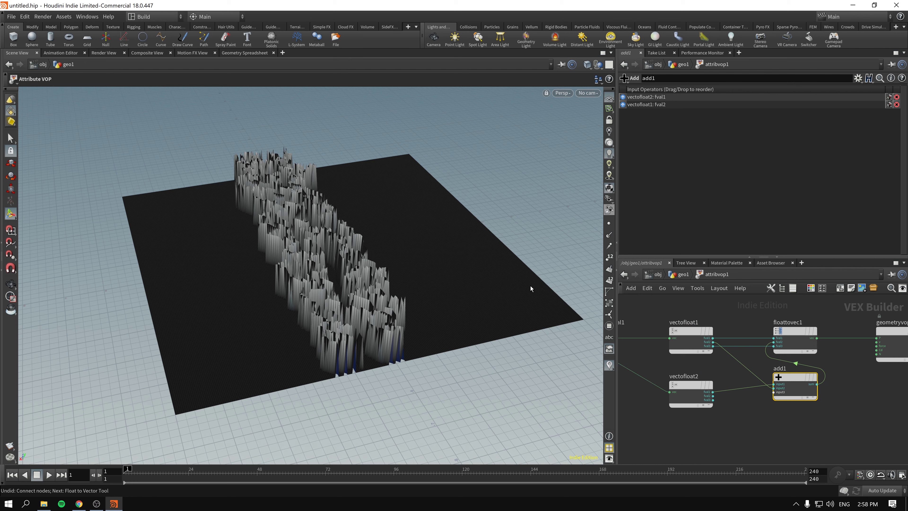
left_click(717, 431)
middle_click_drag(767, 430, 823, 414)
left_click_drag(744, 369, 739, 369)
mouse_move(850, 360)
left_mouse_down()
mouse_move(842, 360)
mouse_move(849, 361)
left_mouse_up()
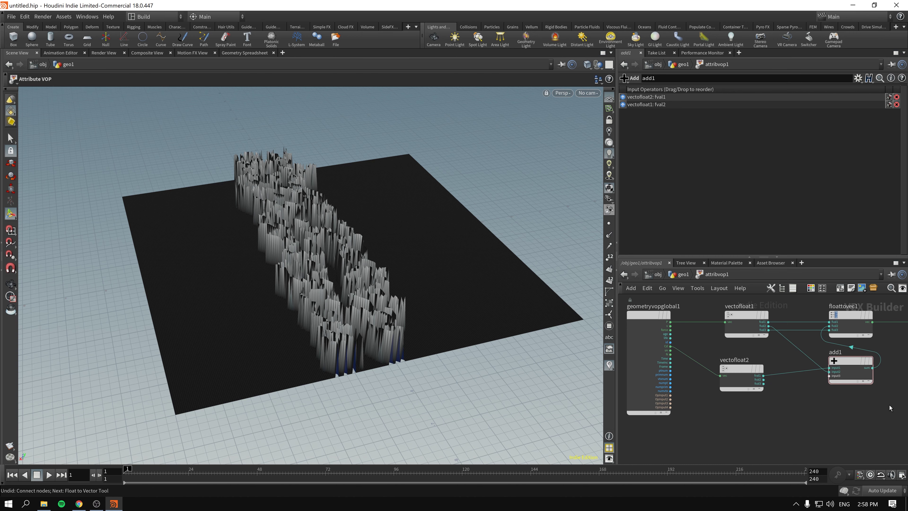
- Add a Multiply node between vectofloat2 and add1
middle_click_drag(890, 407, 754, 407)
middle_click_drag(689, 401, 754, 386)
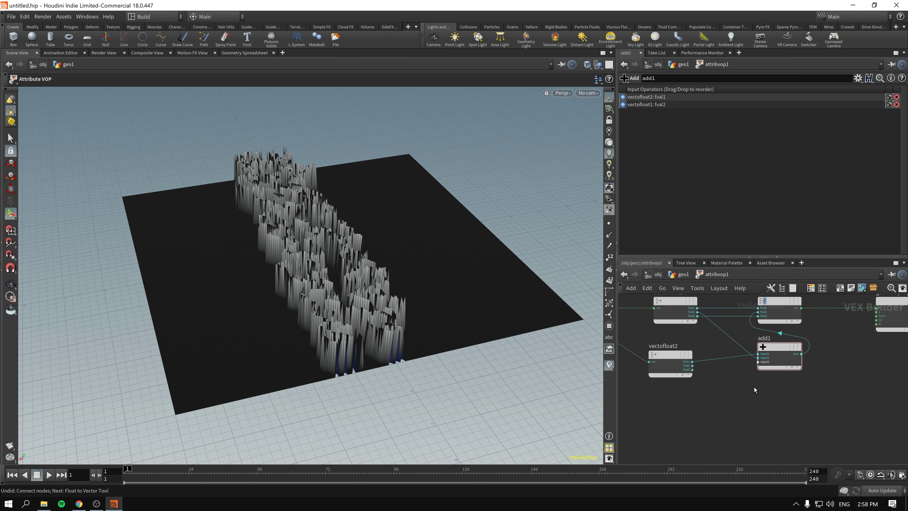
key("Tab")
type("mul")
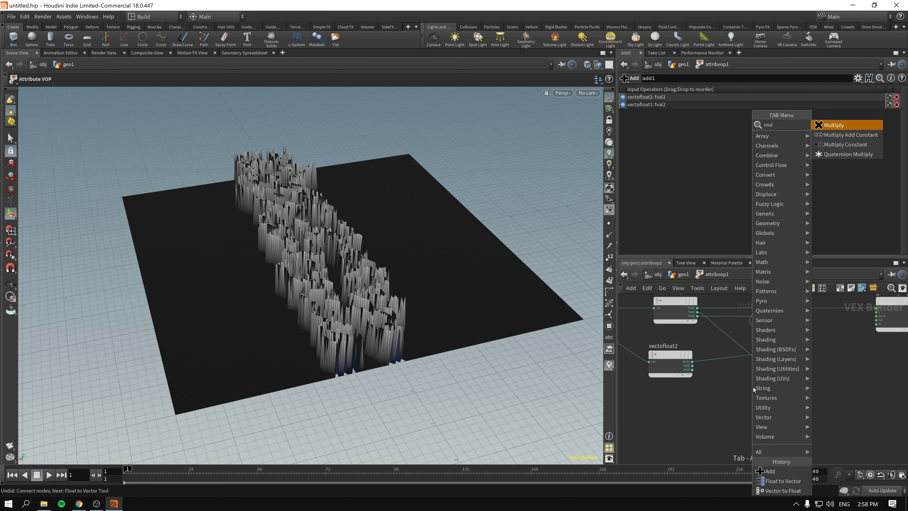
key("Return")
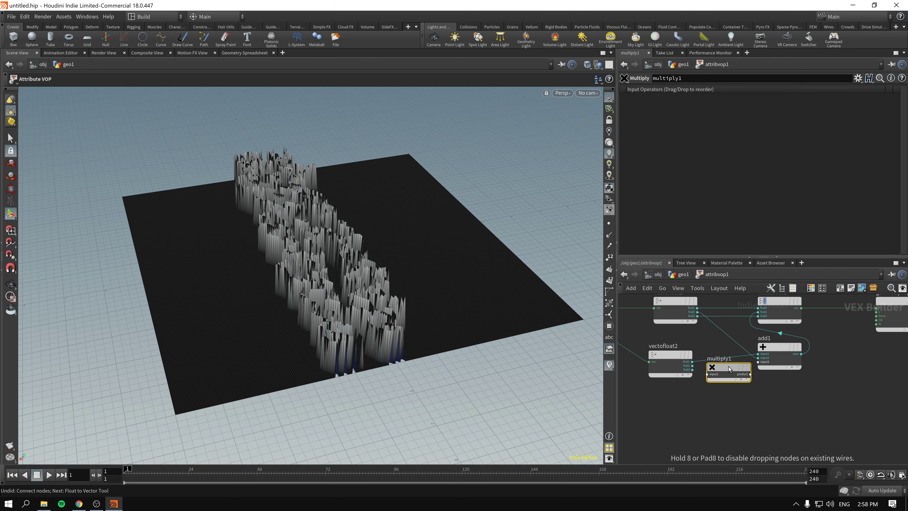
- Insert multiply1 on the wire from vectofloat2 to add1 and promote its second input as a parameter
left_click(726, 369)
right_click(725, 370)
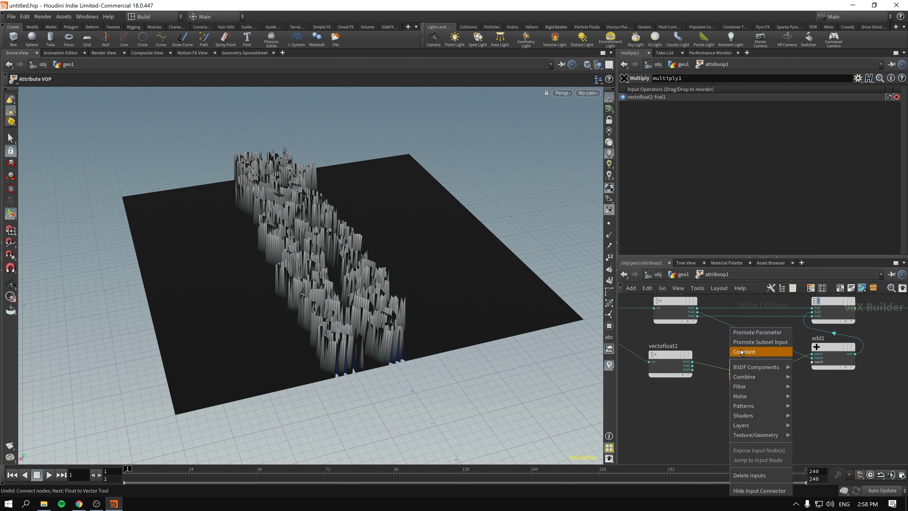
left_click(757, 333)
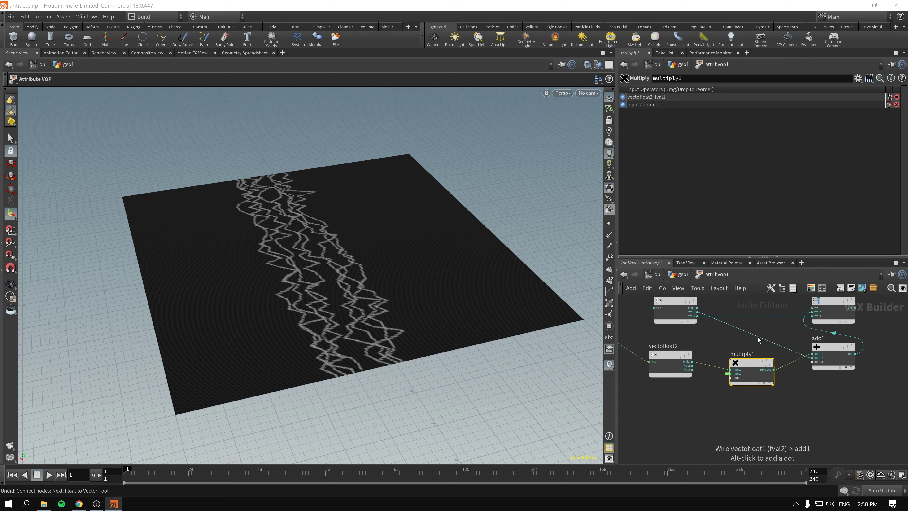
- Return to the geo1 network and set attribvop1's Input Number 2 to 0.13
left_click(684, 274)
left_click_drag(723, 241, 747, 254)
middle_click_drag(815, 428, 751, 407)
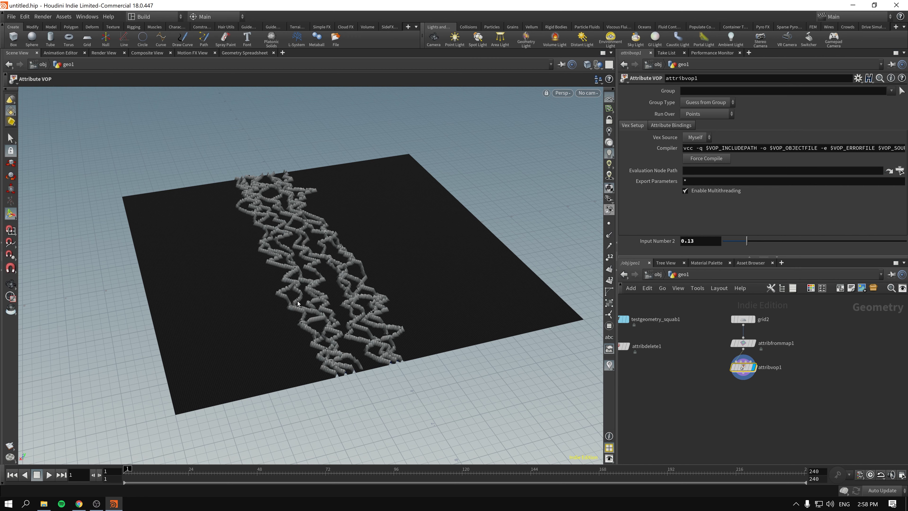
left_click_drag(284, 296, 306, 300, "alt")
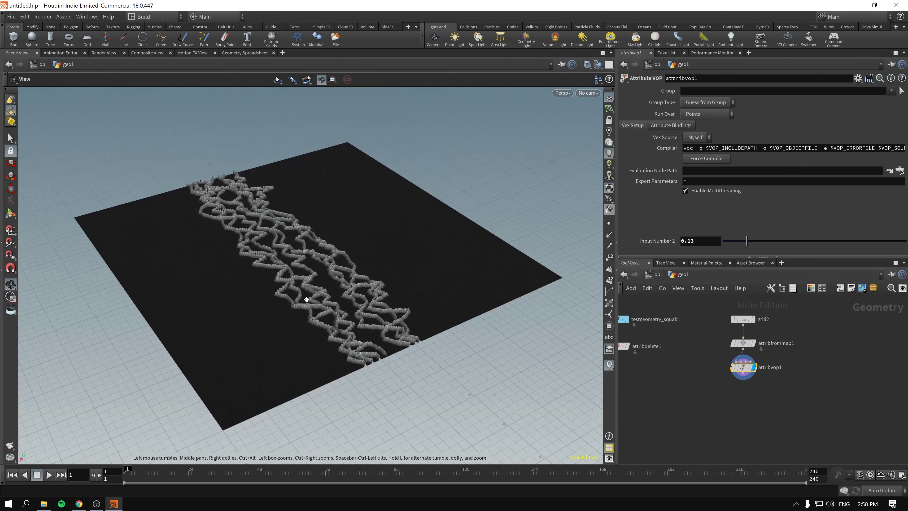
right_click_drag(306, 300, 395, 296, "alt")
left_click_drag(395, 296, 375, 297, "alt")
- Add a PolyExtrude node directly below attribvop1
key("Tab")
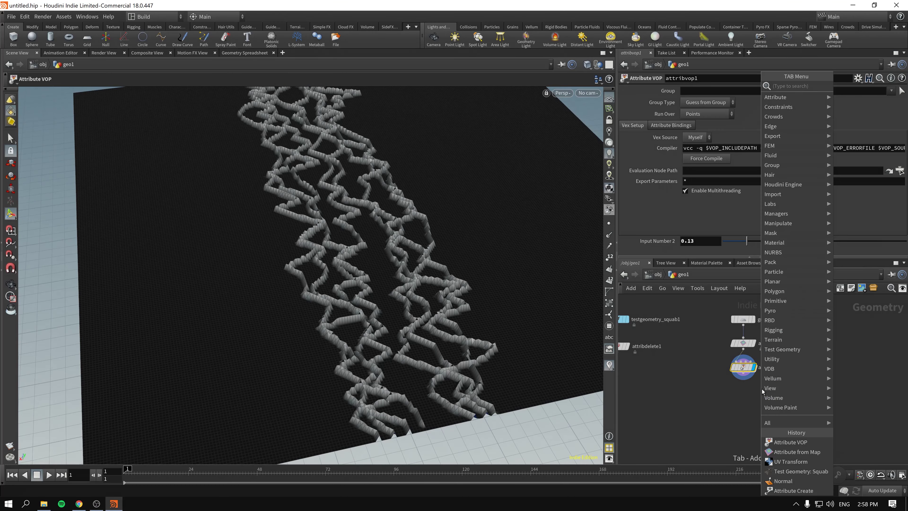
type("polyext")
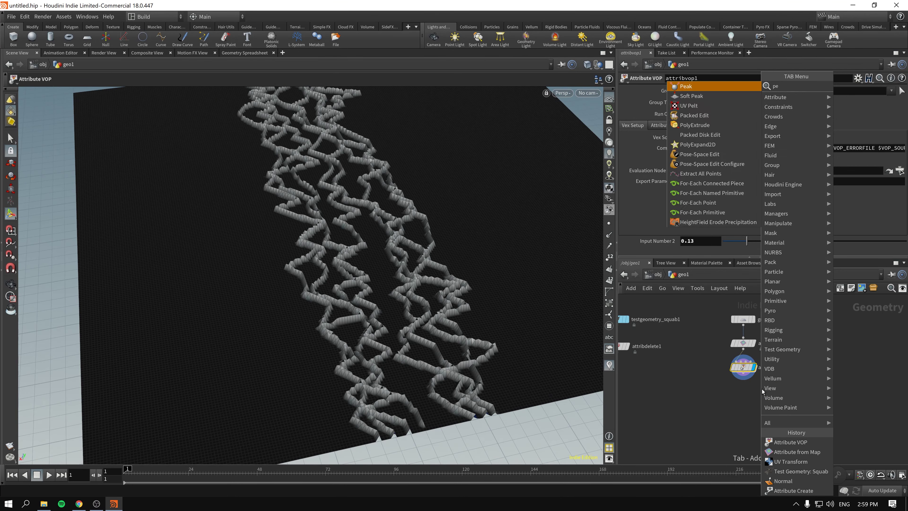
key("Return")
left_click(762, 388)
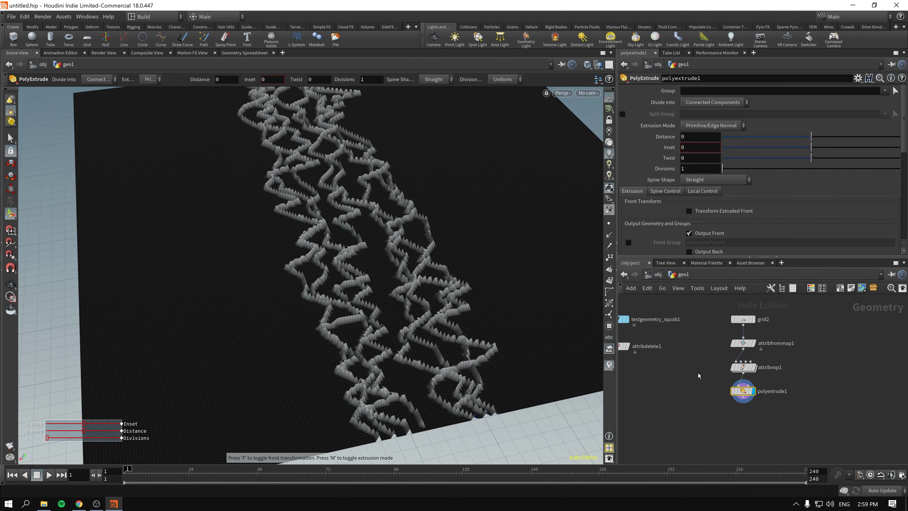
- Set attribvop1's Input Number 2 to 0
left_click(747, 369)
double_click(748, 370)
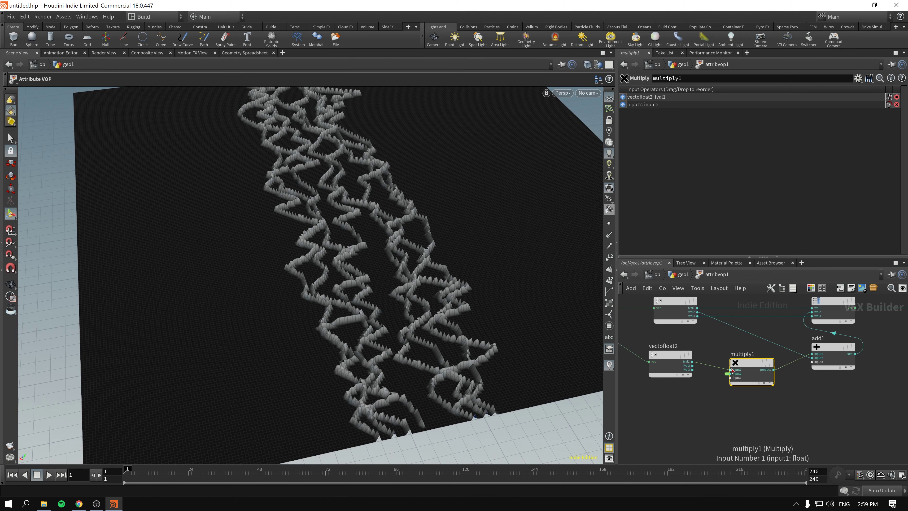
key("u")
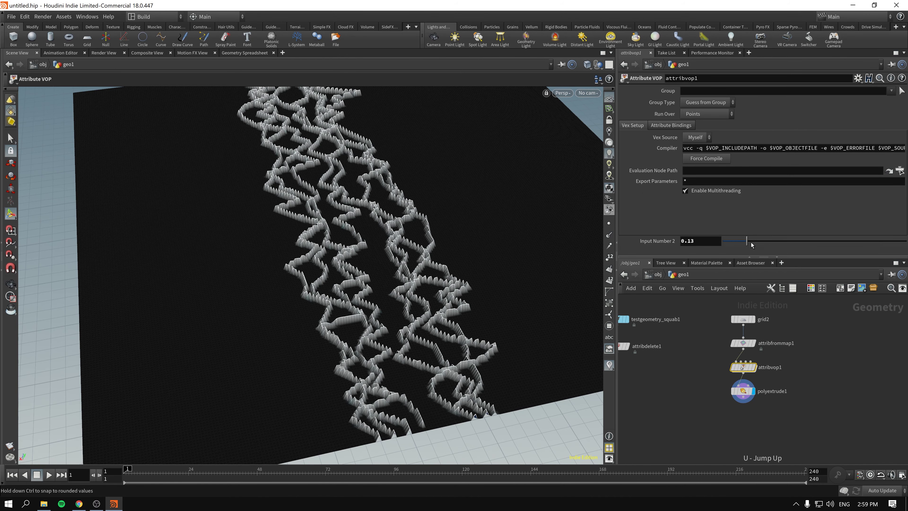
left_click_drag(748, 242, 615, 253)
- Set polyextrude1 to divide into Individual Elements with a Distance of 0.281
left_click(774, 391)
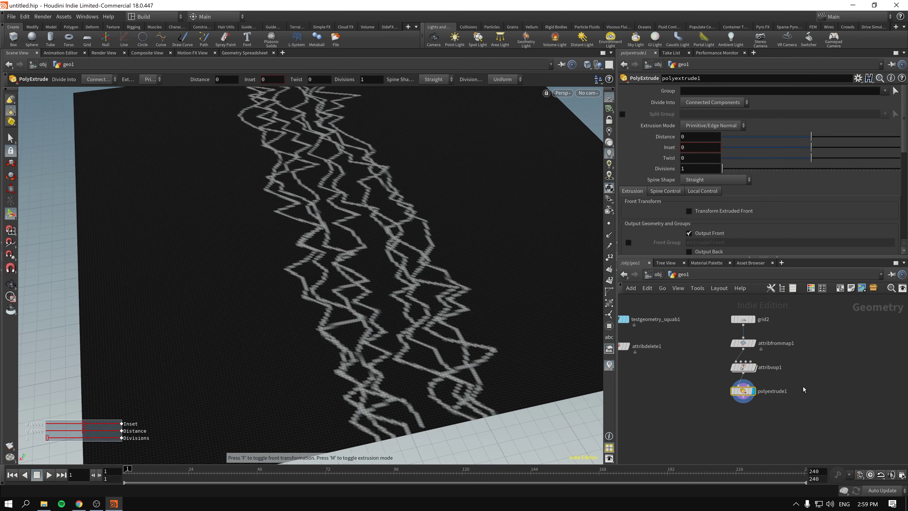
left_click(703, 104)
left_click(706, 117)
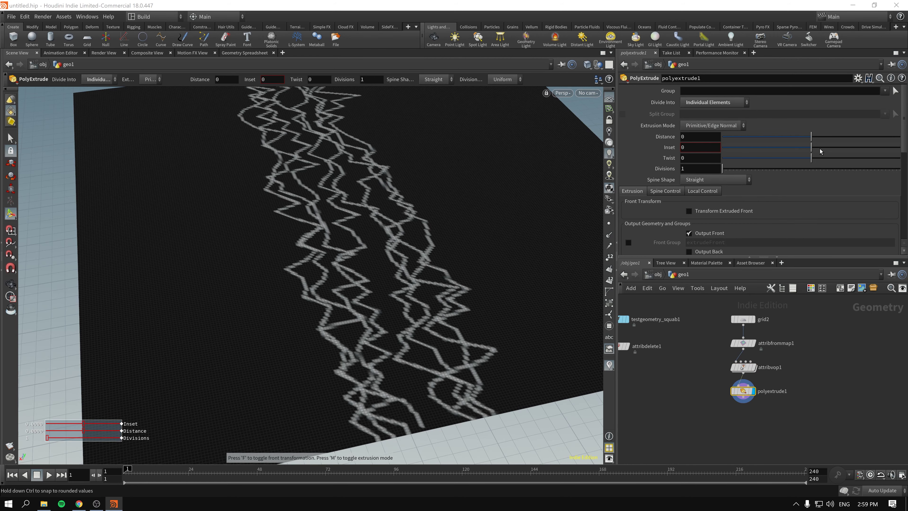
left_click_drag(817, 138, 836, 140)
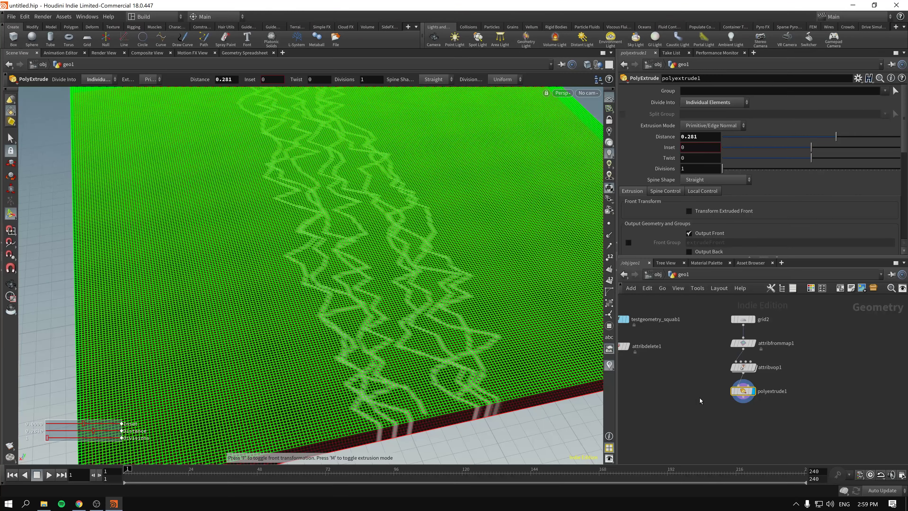
- Add a Null node below polyextrude1 as the displayed output
left_click_drag(701, 403, 793, 374)
key("Tab")
type("null")
key("Return")
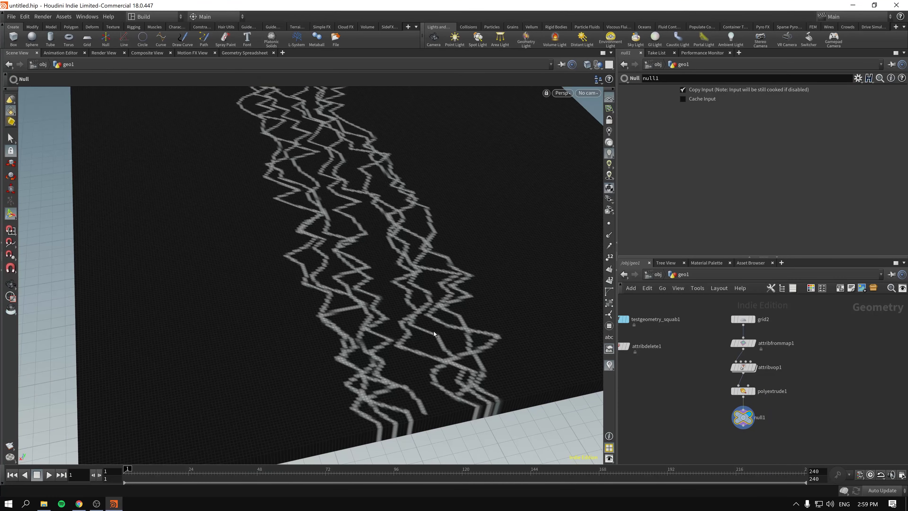
- Enable polyextrude1's local Distance Scale attribute and set it to Cd
key("Up")
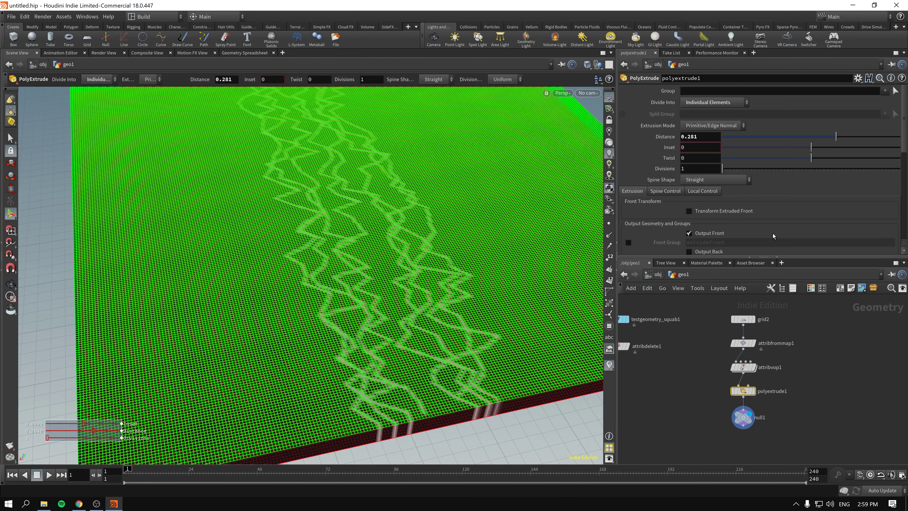
left_click(629, 211)
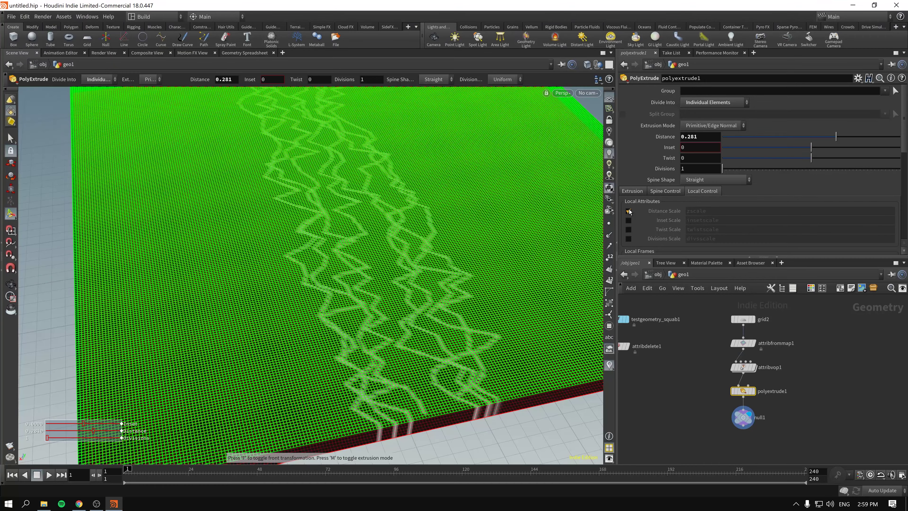
double_click(722, 211)
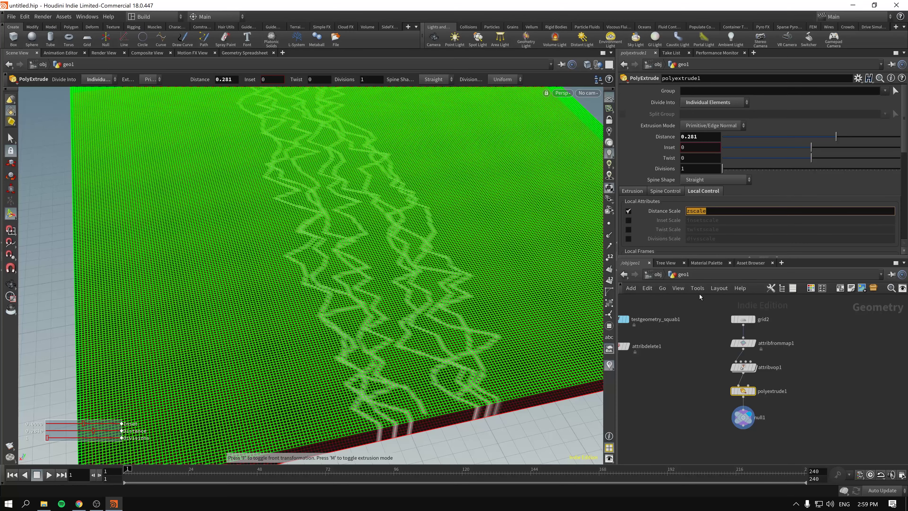
type("Cd")
key("Return")
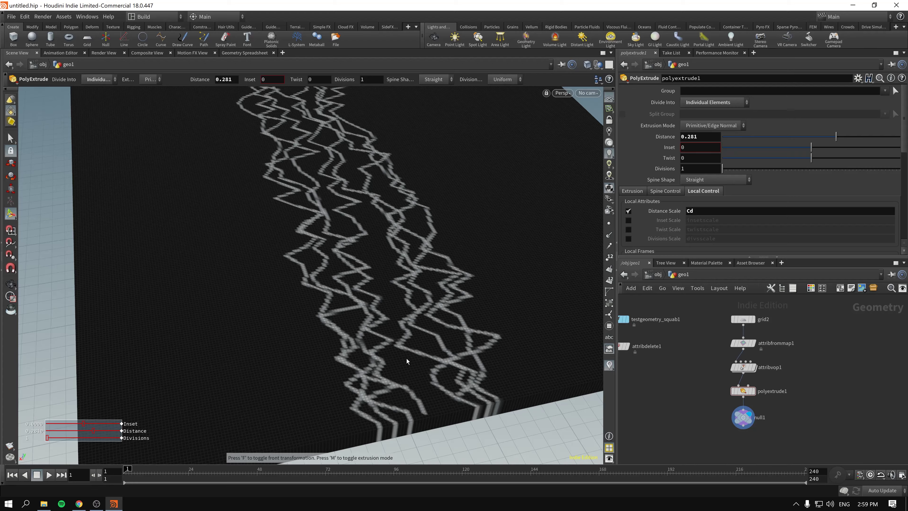
- Shift grid2, attribfrommap1 and attribvop1 sideways, away from polyextrude1
mouse_move(406, 361)
left_mouse_down("alt")
mouse_move(437, 338)
mouse_move(406, 371)
left_mouse_up("alt")
left_click_drag(685, 396, 775, 386)
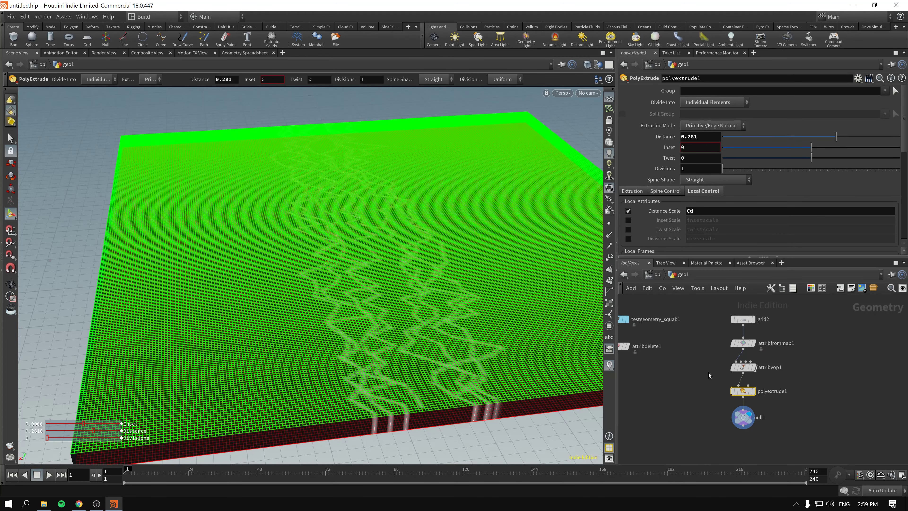
left_click_drag(709, 373, 783, 315)
left_click_drag(744, 343, 829, 343)
left_click(829, 367)
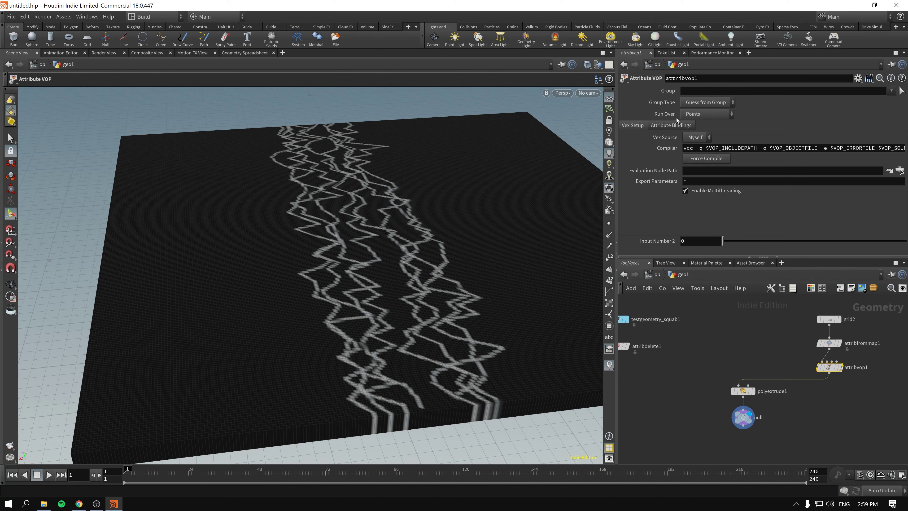
- Insert an Attribute Promote node on the wire between attribvop1 and polyextrude1
middle_click_drag(794, 347, 735, 356)
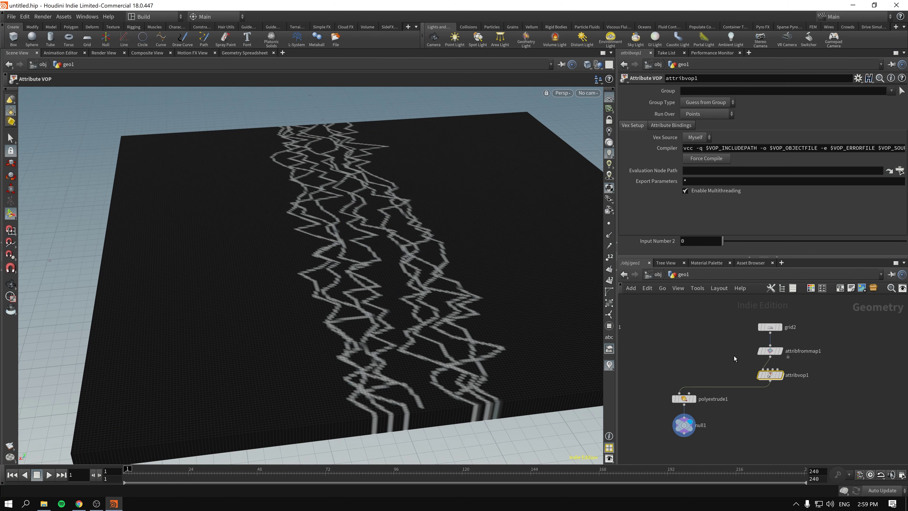
left_click(770, 351)
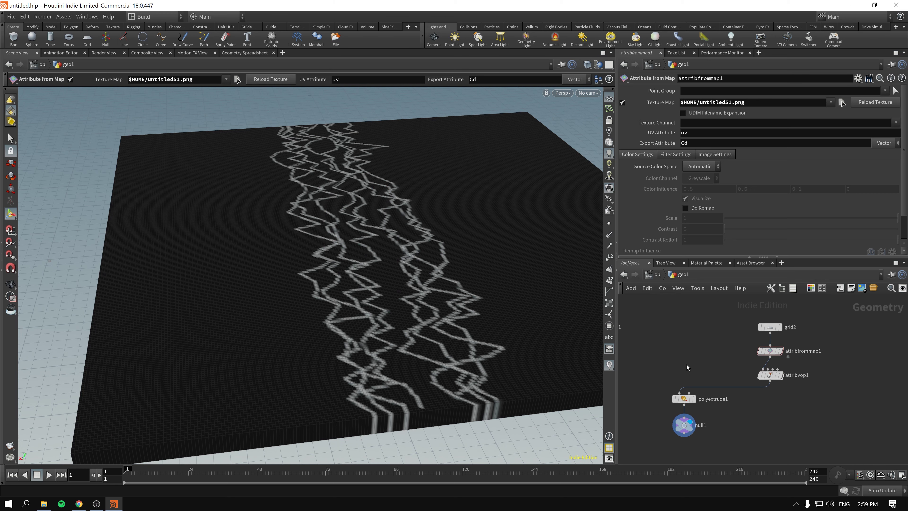
key("Tab")
type("apro")
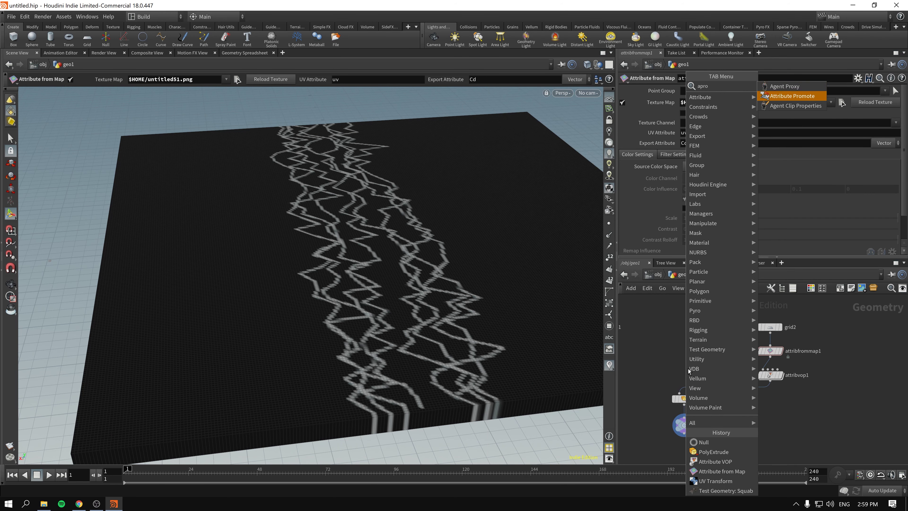
key("Escape")
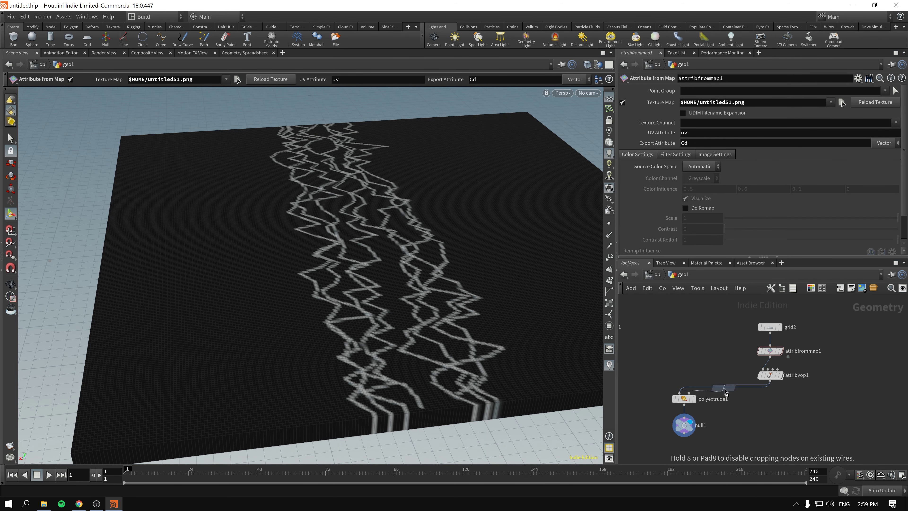
left_click(692, 386)
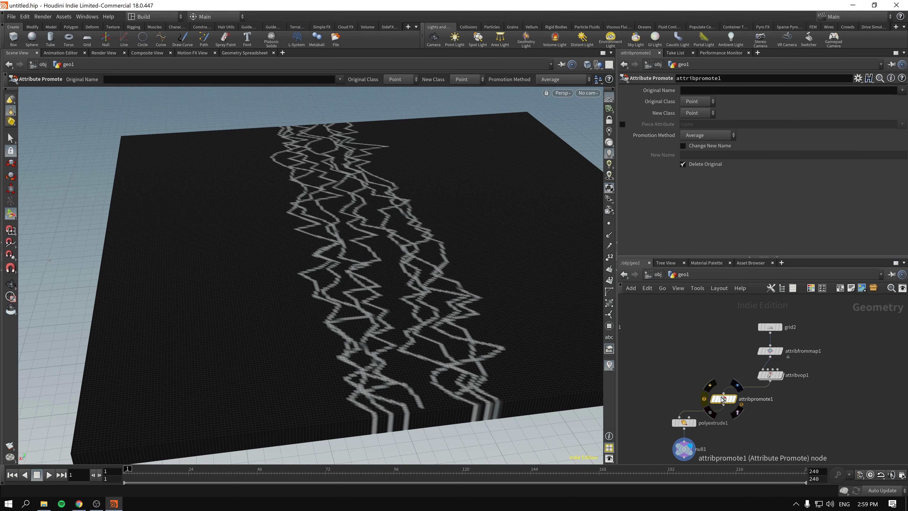
- Promote the Cd attribute from Point to Primitive class and view the extruded result at null1
left_click(697, 91)
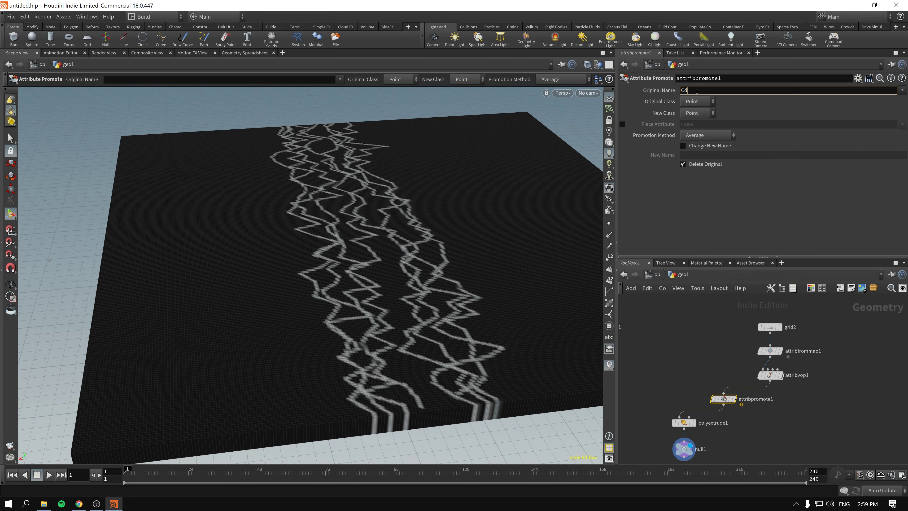
left_click(699, 113)
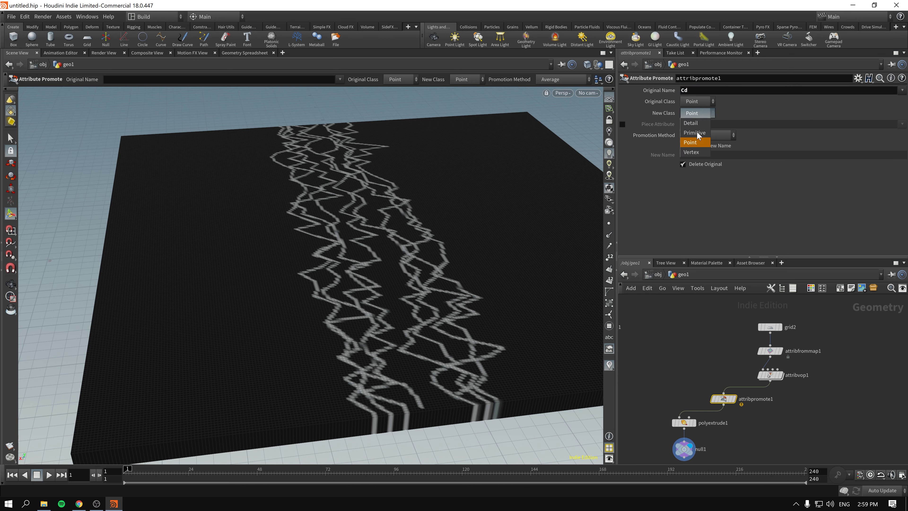
left_click(700, 136)
middle_click_drag(726, 444, 740, 408)
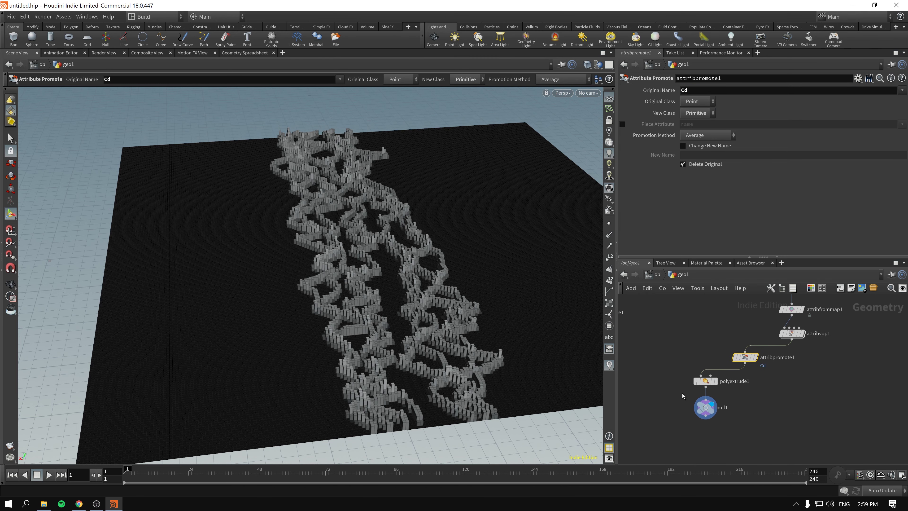
left_click(705, 407)
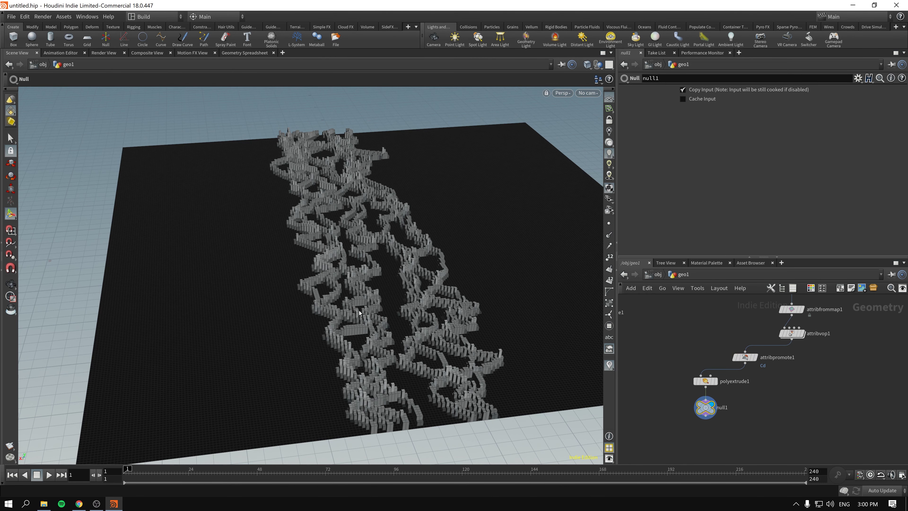
left_click_drag(360, 313, 252, 274, "alt")
scroll(341, 298, "up", 4)
scroll(382, 295, "down", 4)
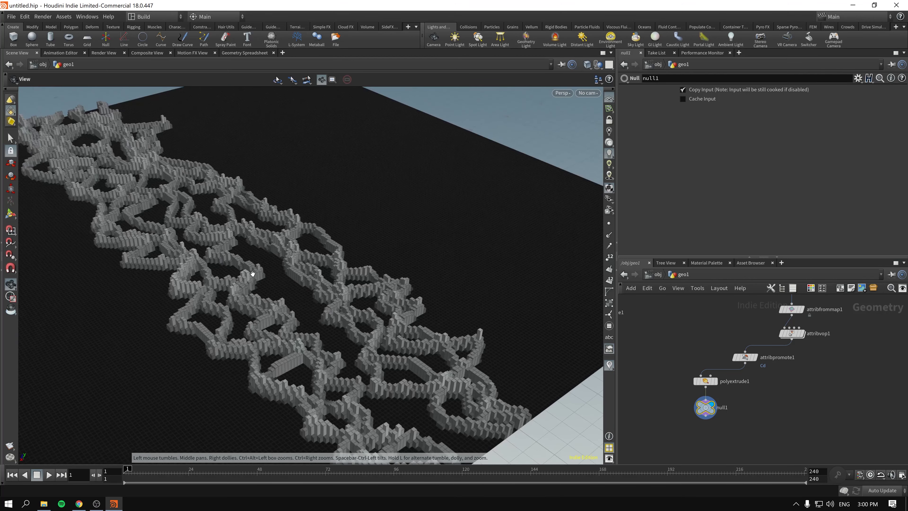
middle_click_drag(253, 274, 391, 284, "alt")
- Lay out all nodes automatically and move the whole chain from grid2 to null1 to a clear area of the network
left_click_drag(649, 368, 718, 387)
key("l")
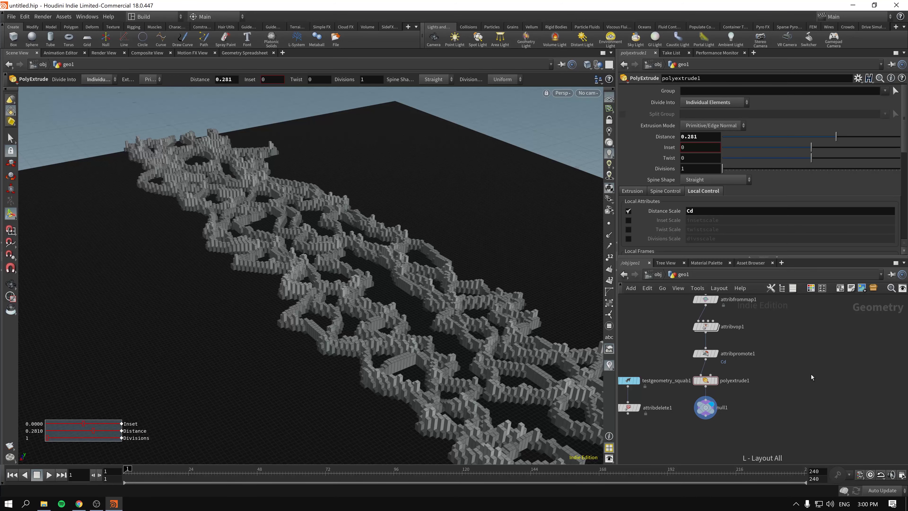
scroll(798, 392, "down", 3)
left_click_drag(777, 433, 717, 322)
left_click(716, 311, "shift")
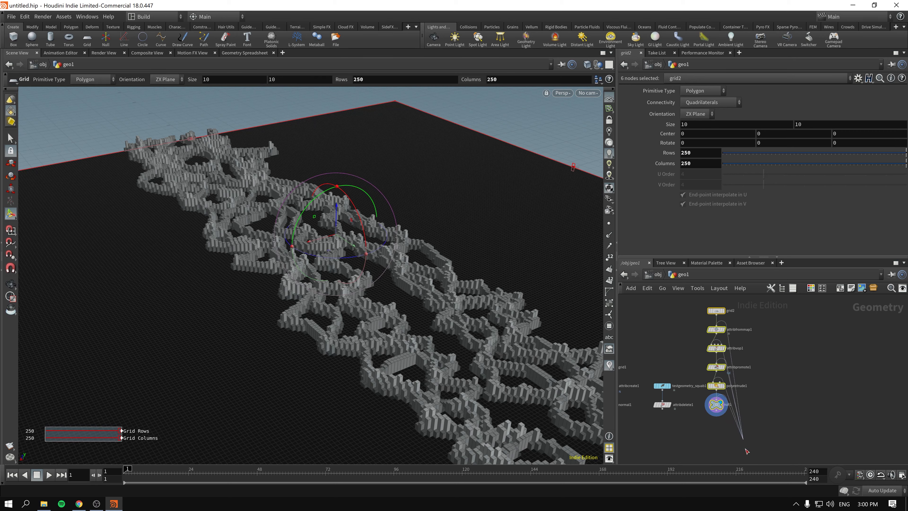
left_click_drag(717, 314, 729, 389)
left_click(806, 380)
middle_click_drag(828, 404, 842, 312)
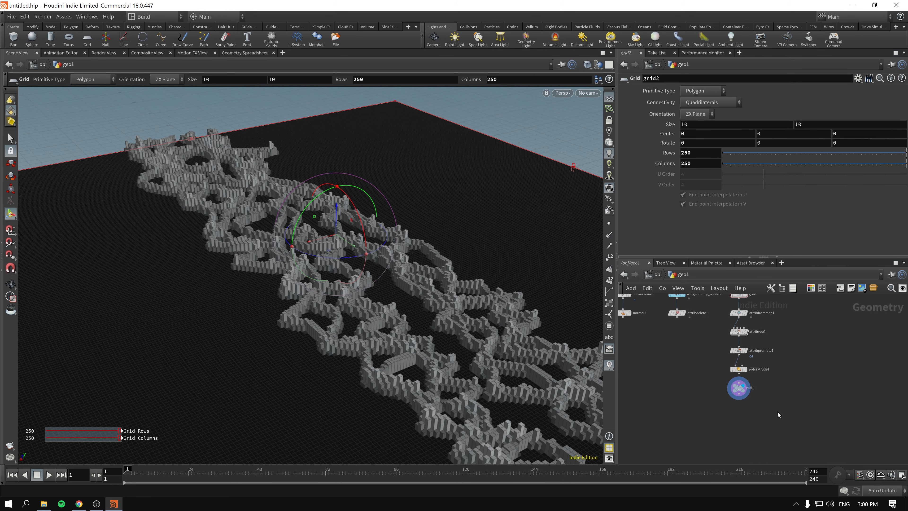
- Set polyextrude1's Distance to 0.798 and select null1 to view the taller extrusions
left_click(757, 387)
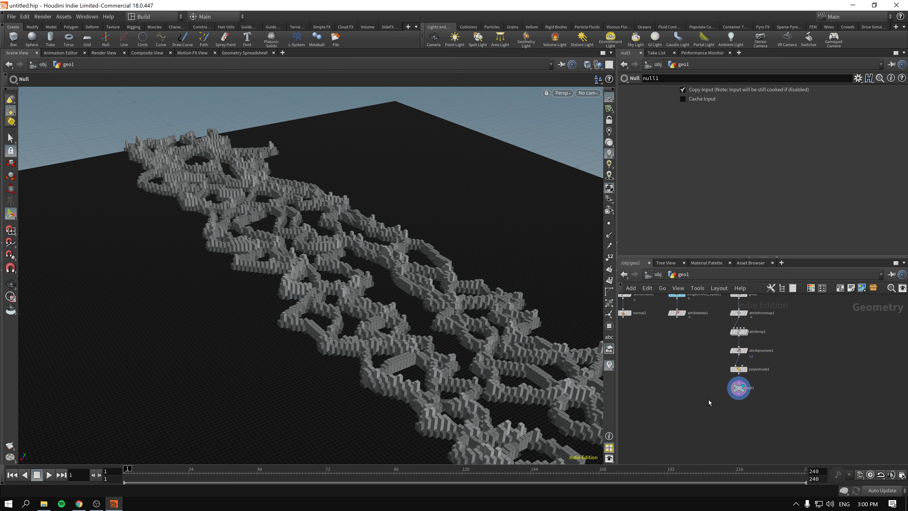
left_click(738, 369)
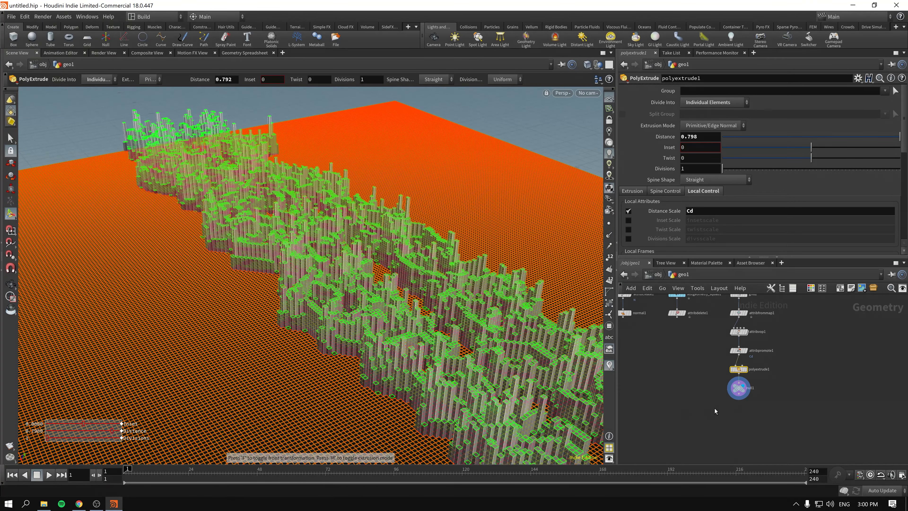
left_click(747, 388)
key("Escape")
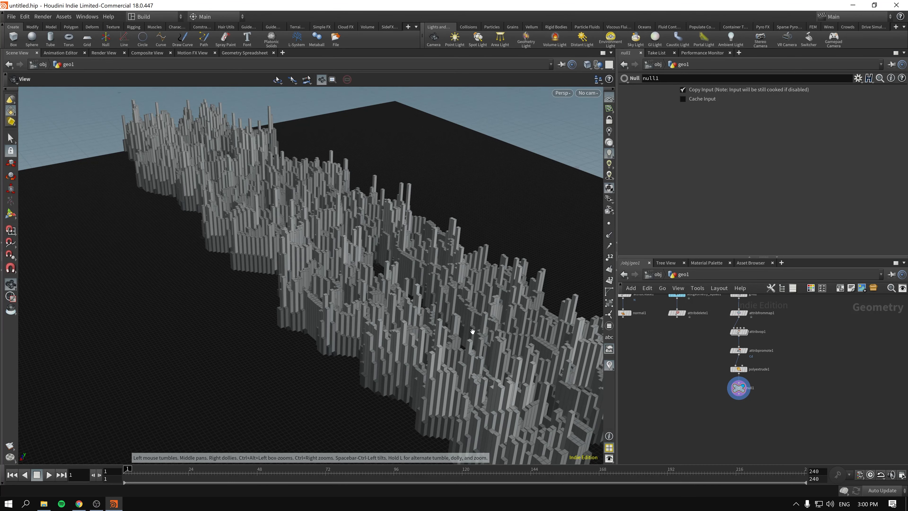
- Append an Attribute Create node after null1
left_click_drag(468, 325, 422, 311)
key("Return")
key("Tab")
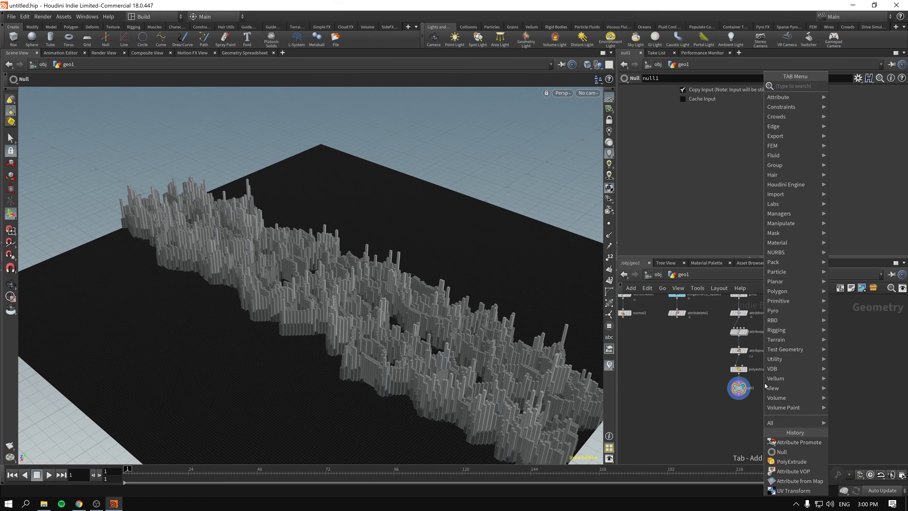
type("actre")
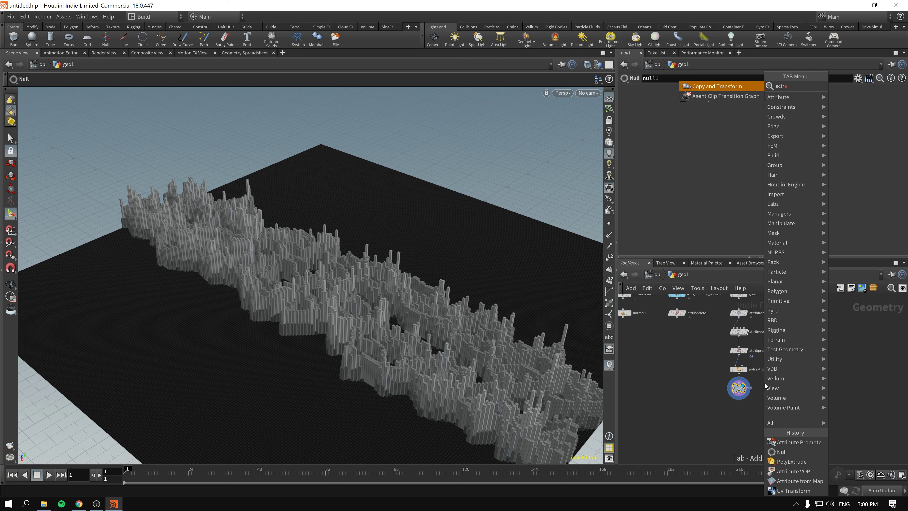
key("BackSpace")
key("BackSpace")
key("BackSpace")
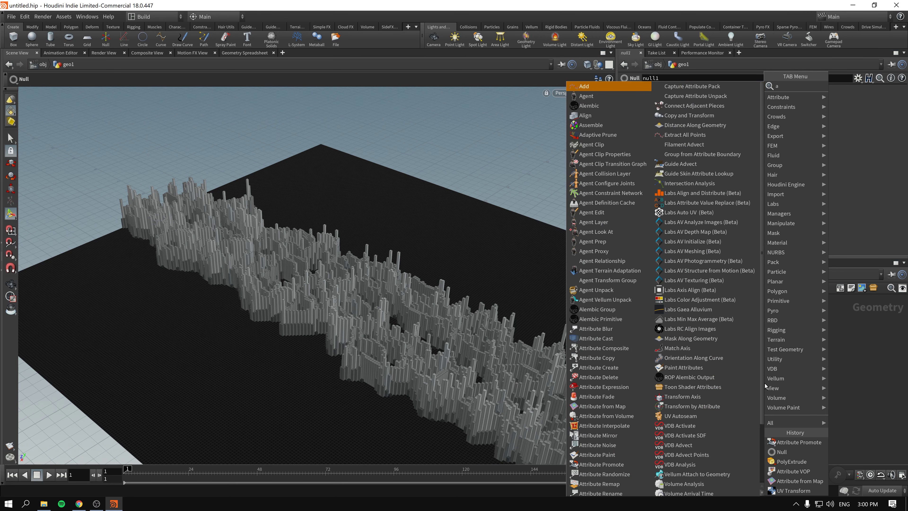
type("cre")
key("Return")
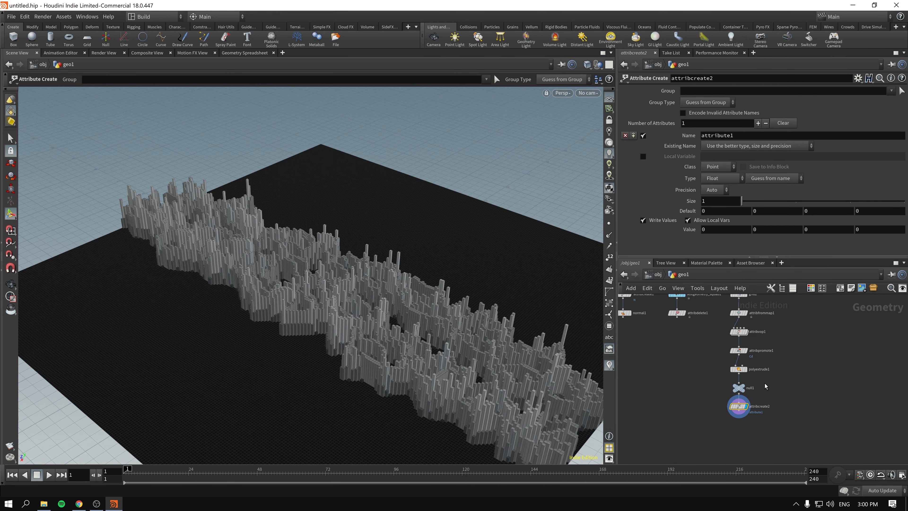
- Name the new attribute Cd in attribcreate2 and inspect the extruded strip in the viewport
double_click(717, 135)
type("Cd")
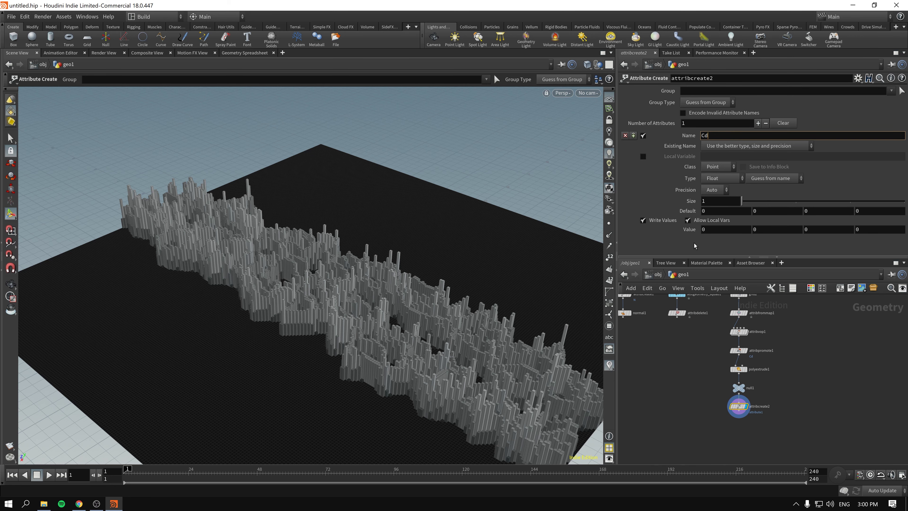
key("Return")
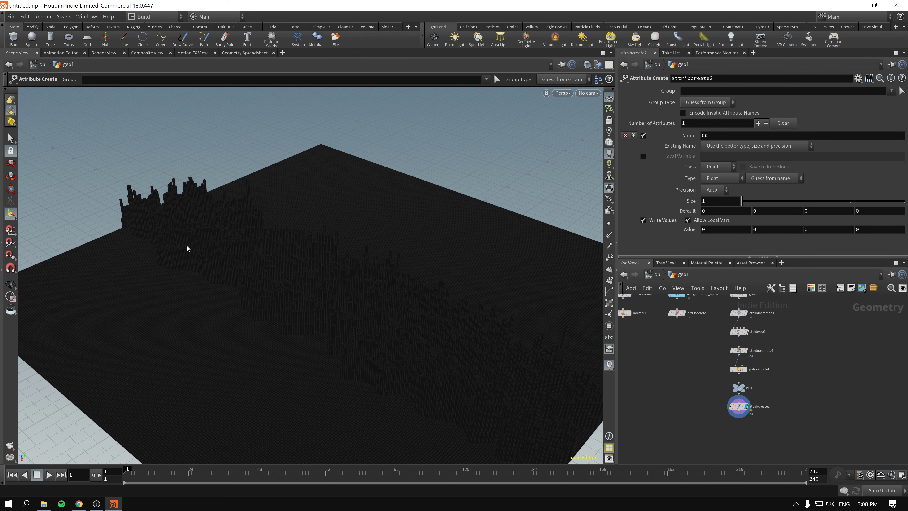
key("Escape")
left_click_drag(187, 247, 272, 280)
left_click_drag(362, 334, 373, 290)
right_click_drag(373, 290, 354, 293)
middle_click_drag(423, 293, 390, 298)
left_click_drag(390, 298, 385, 300)
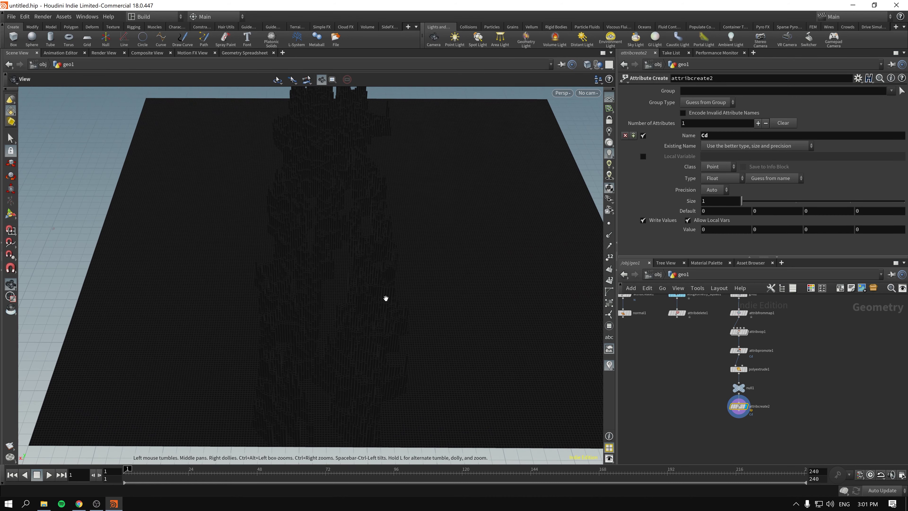
key("Return")
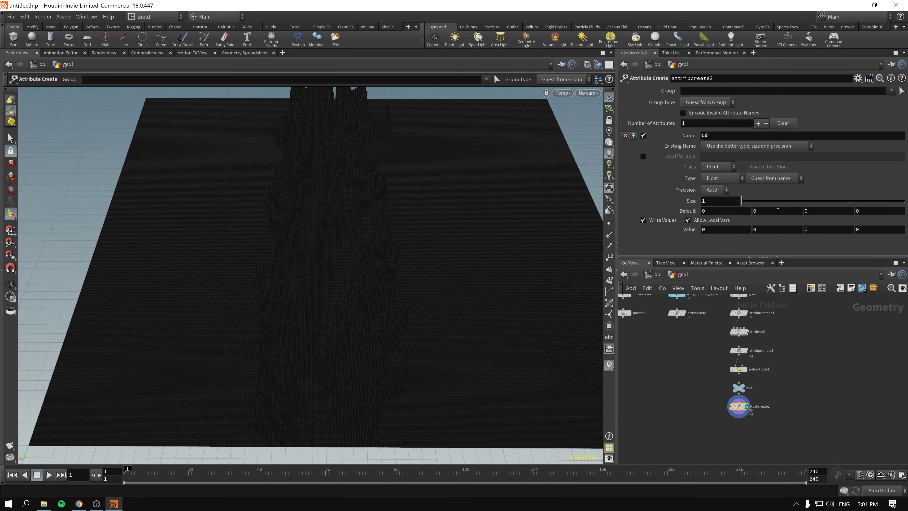
- Set the Cd attribute's Default to 1, 1, 1
left_click_drag(778, 211, 732, 213)
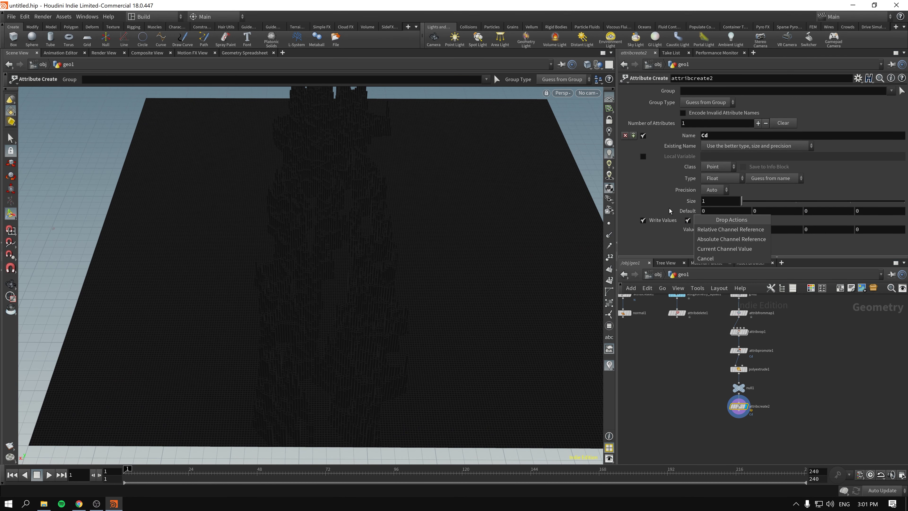
left_click(669, 207)
double_click(704, 210)
type("1")
double_click(755, 211)
type("1")
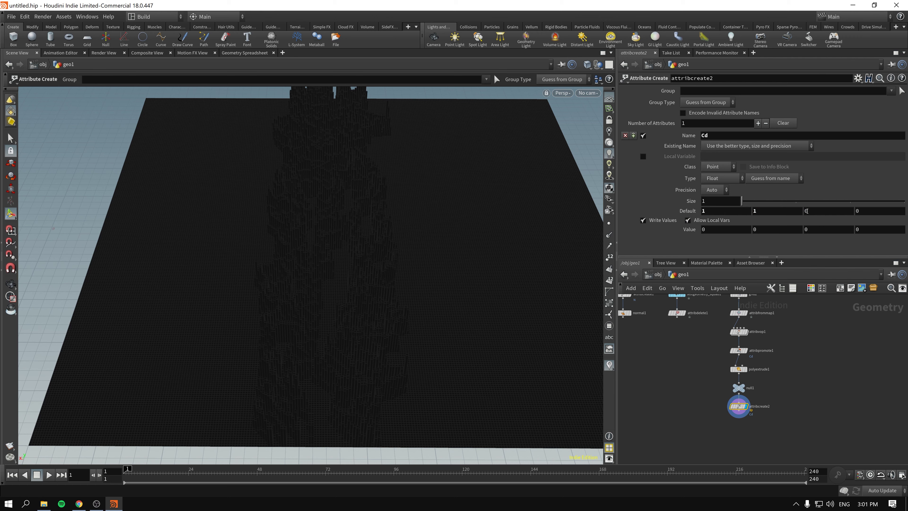
- Change the Cd attribute's Type to Vector and set its Value to 1, 1, 1
left_click(718, 179)
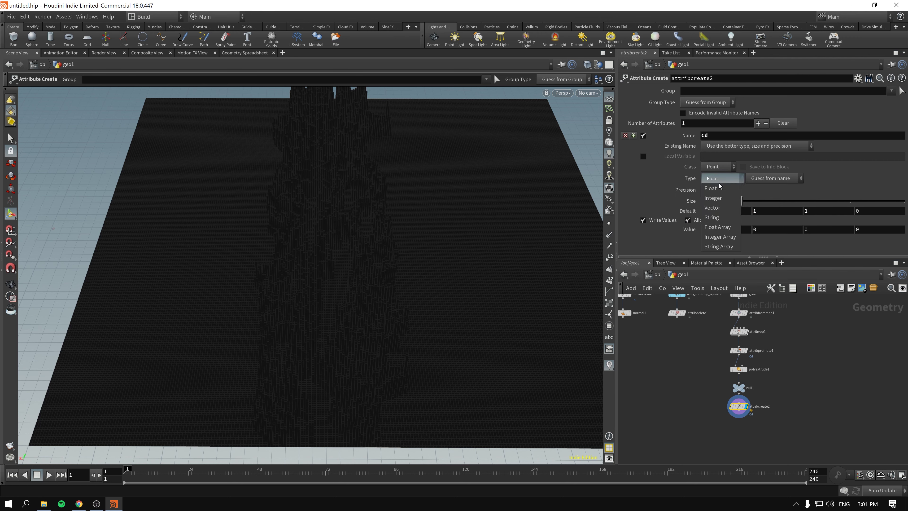
left_click(719, 208)
double_click(726, 219)
type("1")
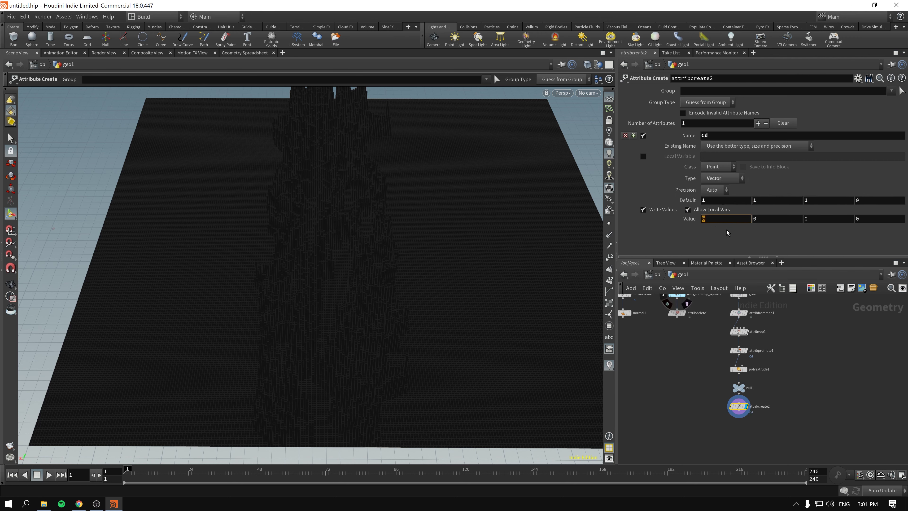
key("Tab")
type("1")
key("Tab")
type("1")
key("Tab")
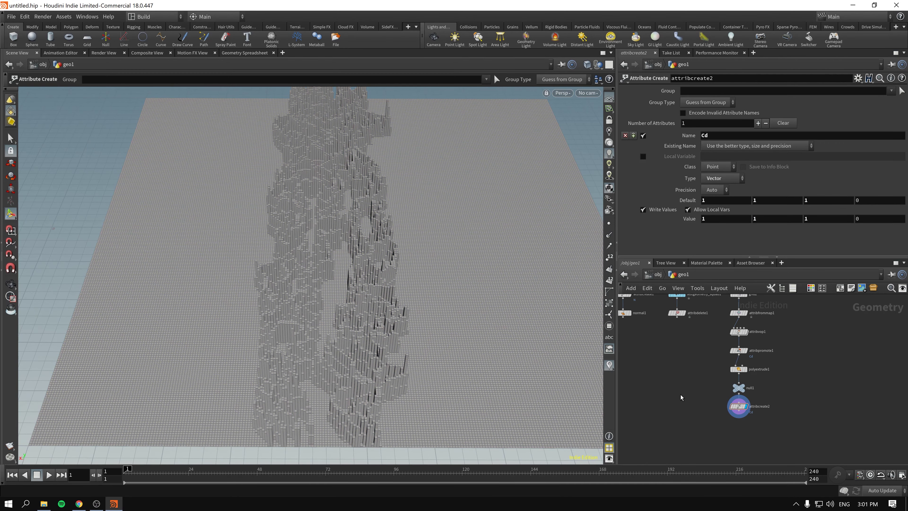
key("Escape")
left_click_drag(364, 318, 364, 266)
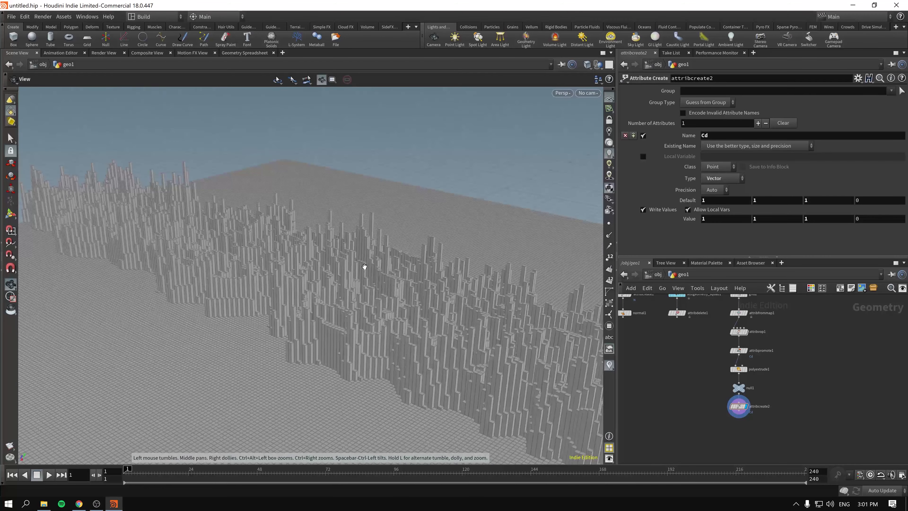
key("Return")
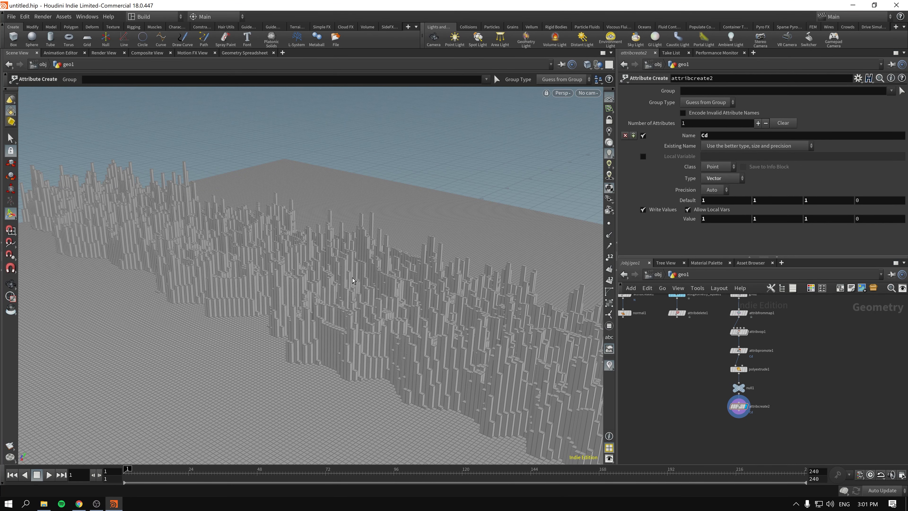
- Review the chain by displaying attribvop1, polyextrude1 and finally attribcreate2
left_click(738, 406)
left_click(683, 390)
left_click_drag(704, 351, 751, 327)
left_click(746, 331)
left_click_drag(702, 346, 750, 330)
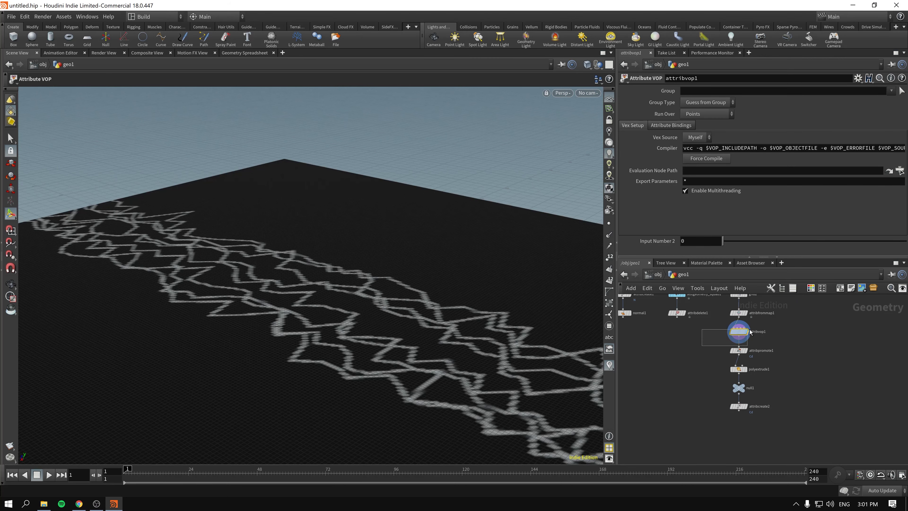
left_click(737, 368)
left_click(745, 369)
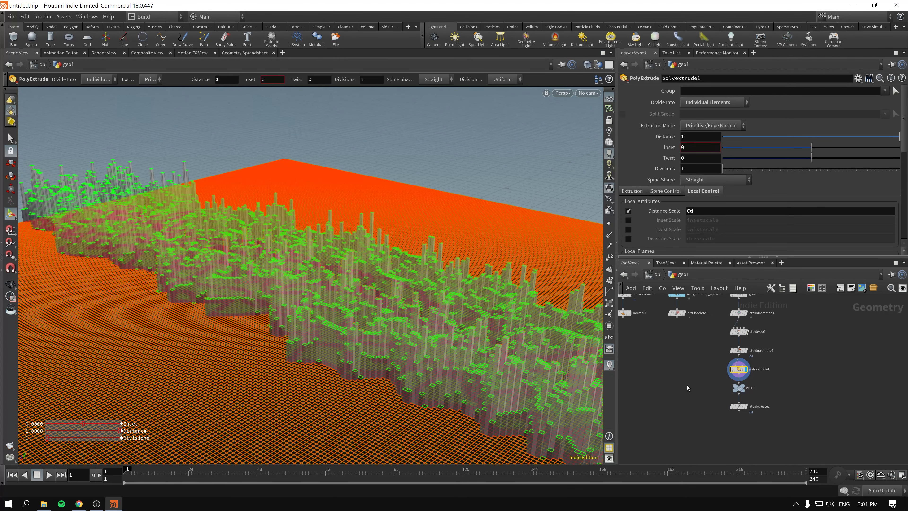
left_click_drag(752, 381, 767, 416)
left_click(746, 410)
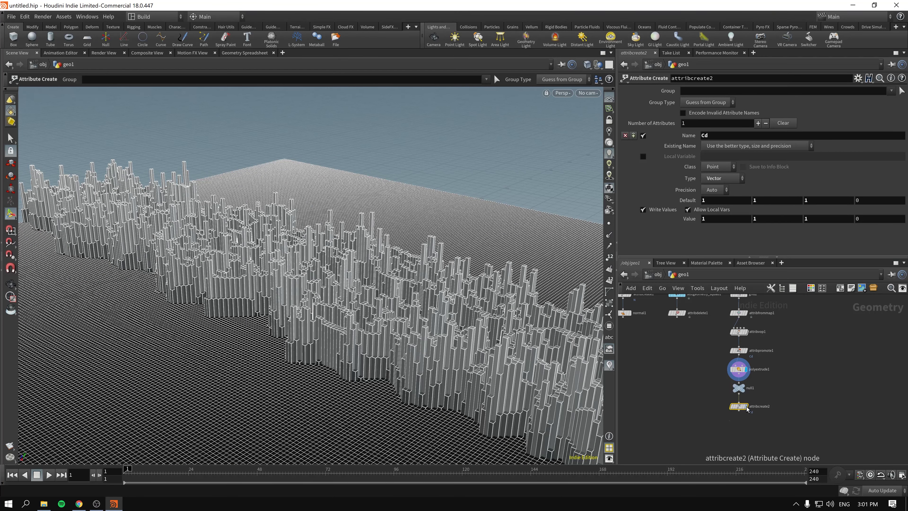
left_click(745, 407)
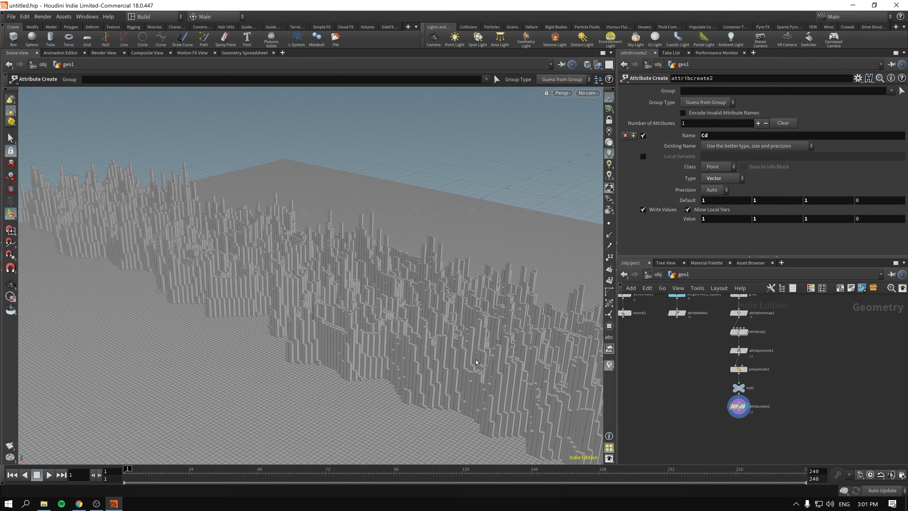
key("Escape")
left_click_drag(417, 341, 440, 324)
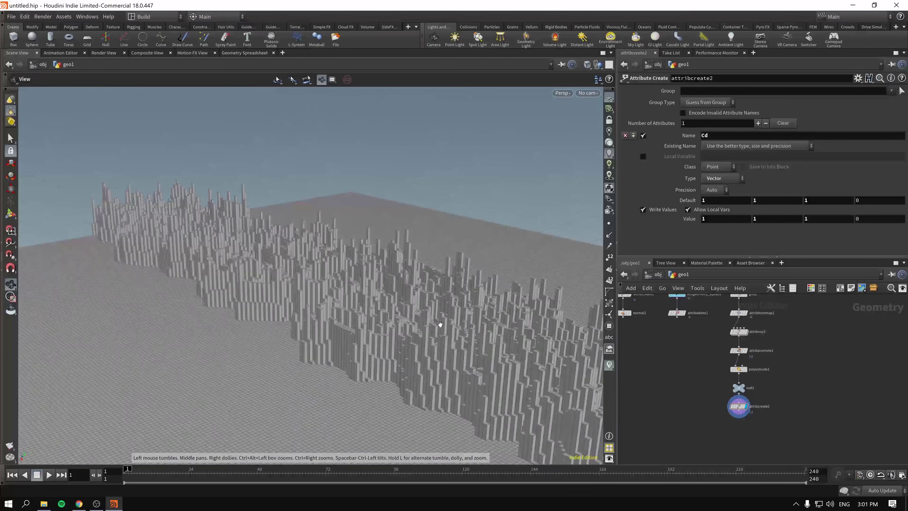
- Lay out all nodes automatically and move polyextrude1, attribvop1 and attribpromote1 out to the side of the chain
key("h")
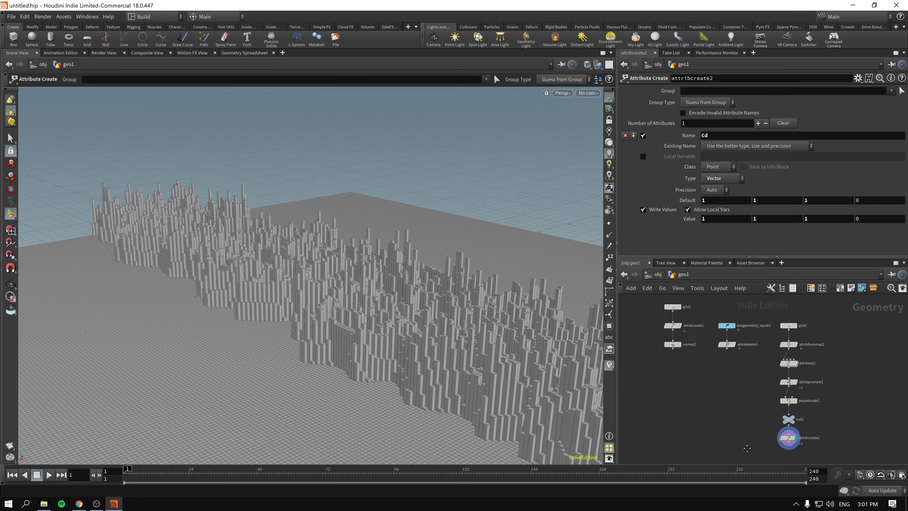
key("l")
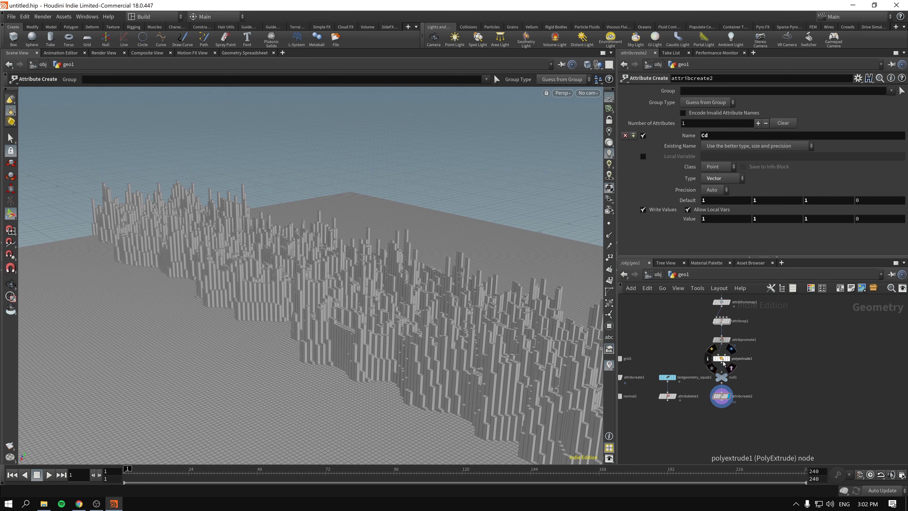
left_click_drag(723, 359, 807, 361)
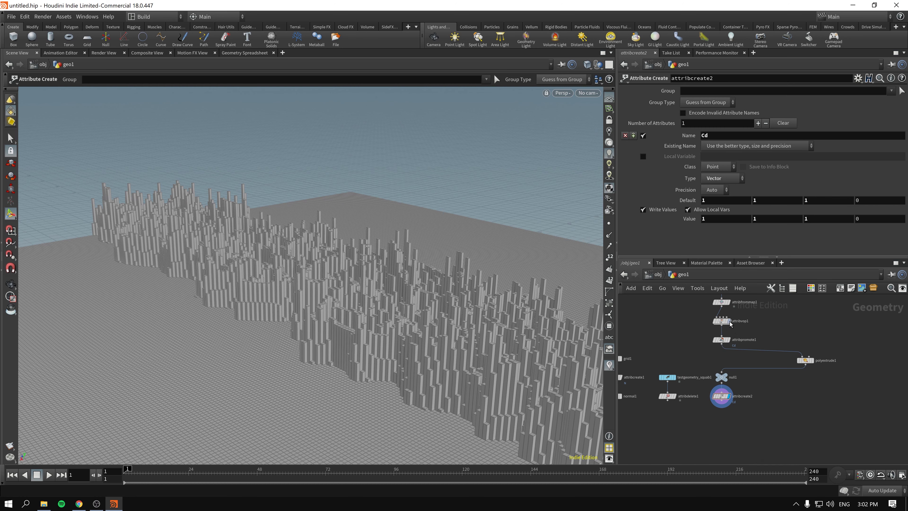
left_click_drag(722, 321, 788, 323)
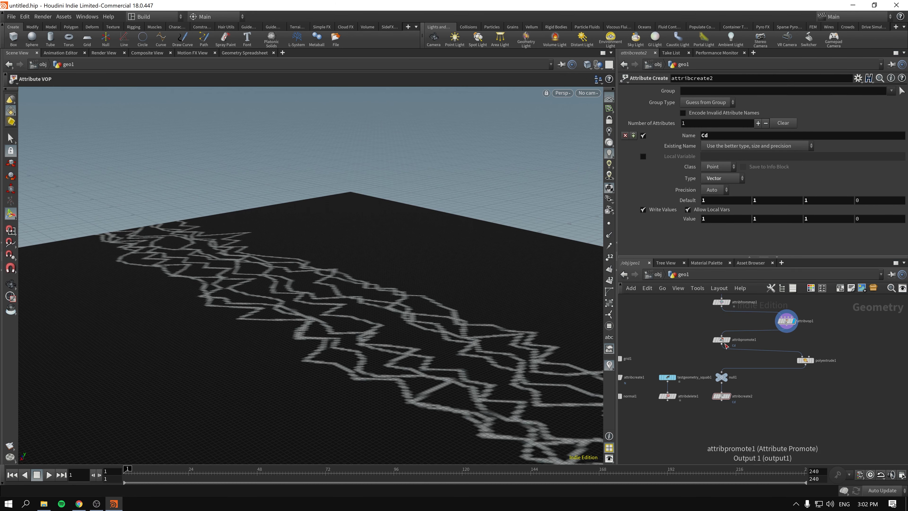
left_click_drag(722, 339, 809, 344)
- Look through the VEX network inside attribvop1 and return to the geo1 level
mouse_move(749, 343)
left_mouse_down()
mouse_move(801, 320)
mouse_move(788, 323)
left_mouse_up()
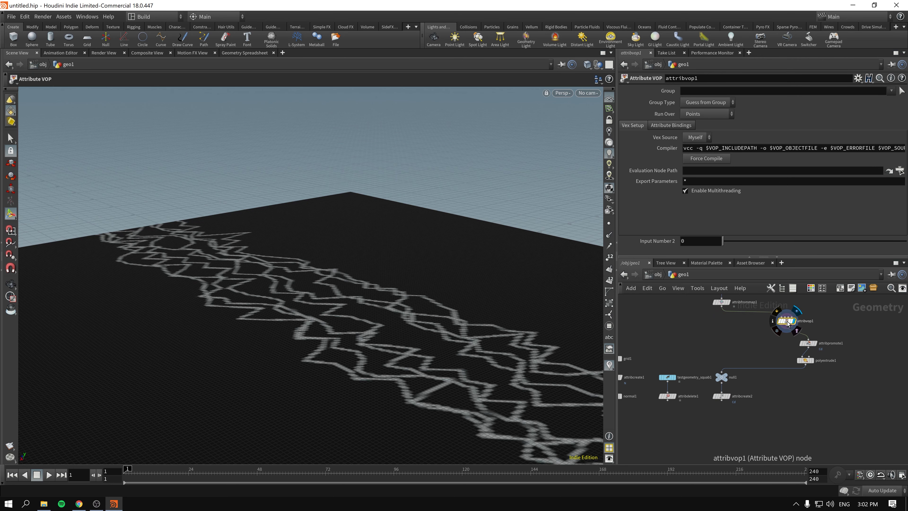
double_click(788, 321)
middle_click_drag(877, 380, 744, 407)
scroll(744, 431, "down", 1)
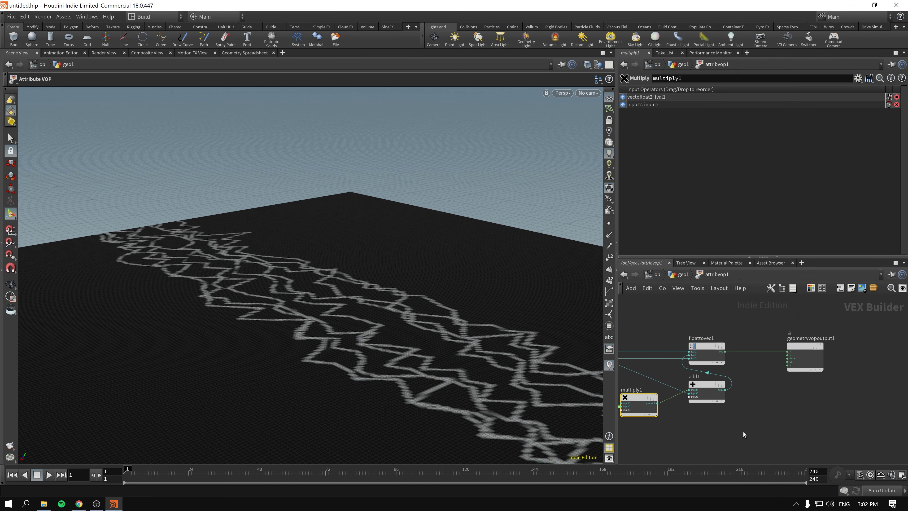
scroll(754, 401, "up", 2)
key("u")
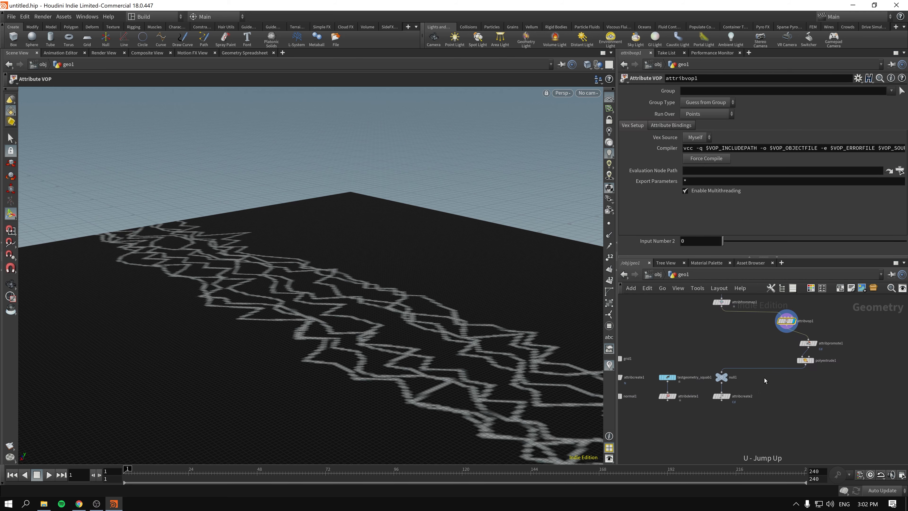
- Duplicate grid2 into empty space beside the existing chain and display the copy
left_click_drag(663, 331, 839, 335, "alt")
left_click(840, 330)
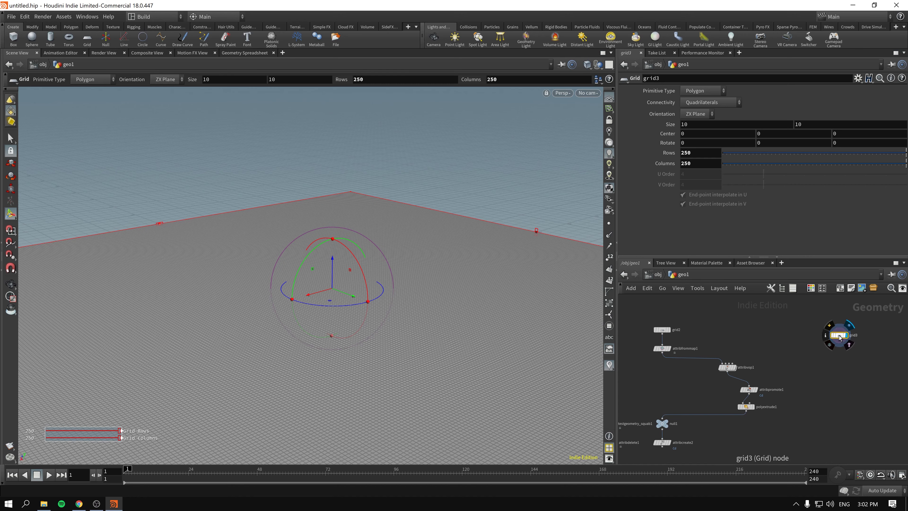
left_click_drag(900, 374, 823, 330)
- Add an Attribute VOP node below grid3 and enter its VEX network
key("Tab")
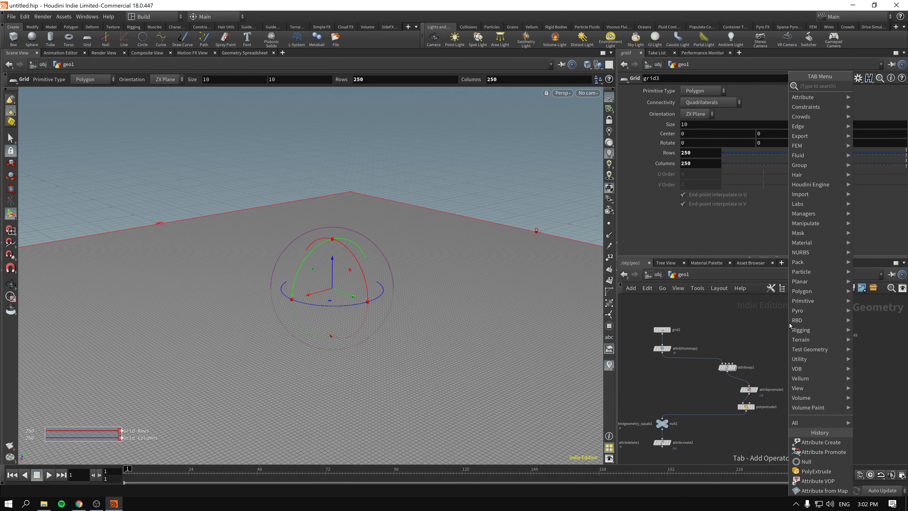
type("avop")
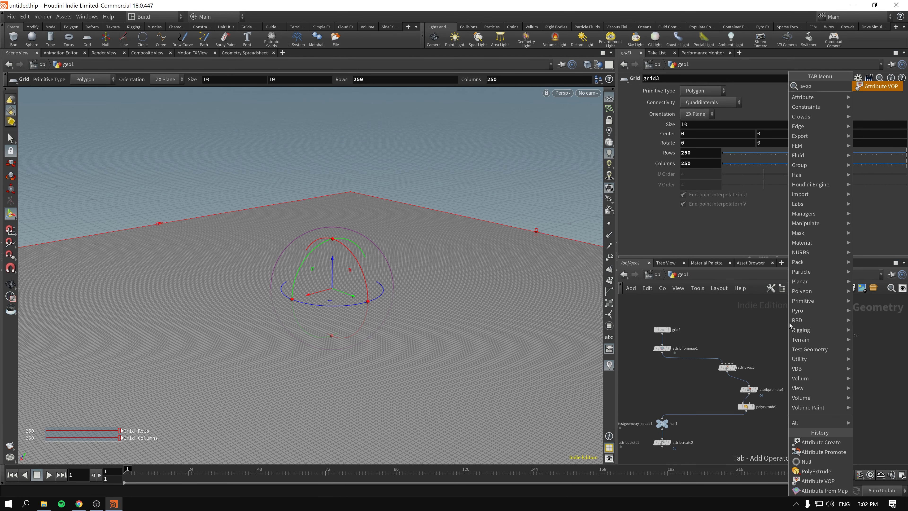
key("Return")
key("Return")
key("Return")
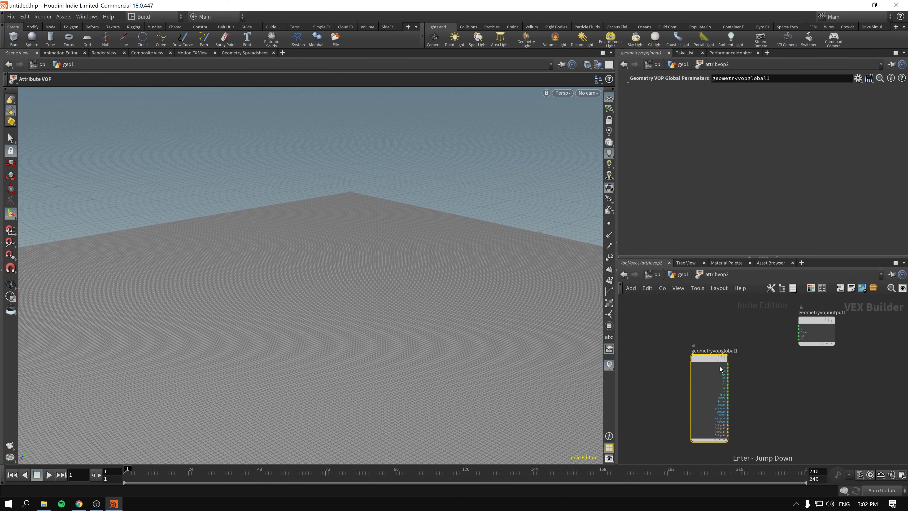
- Space the global parameters and output nodes apart and place a Turbulent Noise node between them
left_click_drag(721, 359, 677, 321)
left_click_drag(824, 324, 832, 330)
key("Tab")
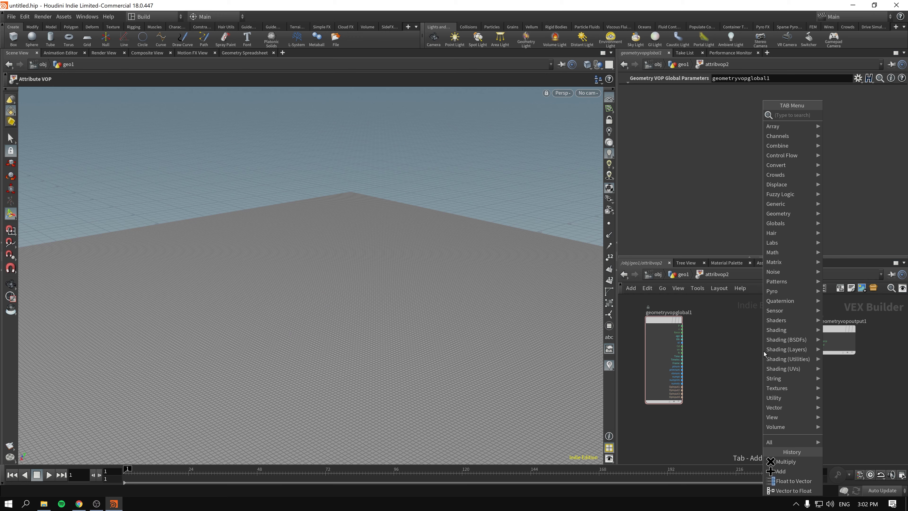
type("nois")
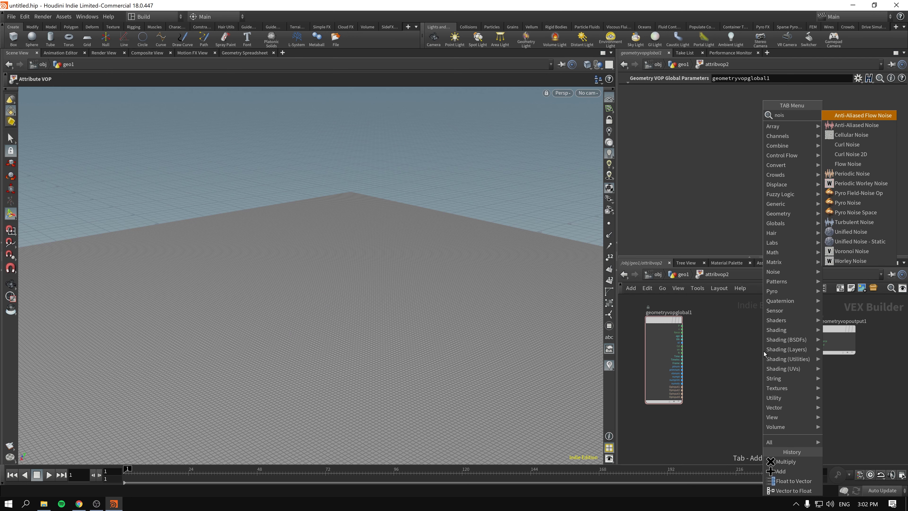
left_click(857, 222)
left_click(755, 331)
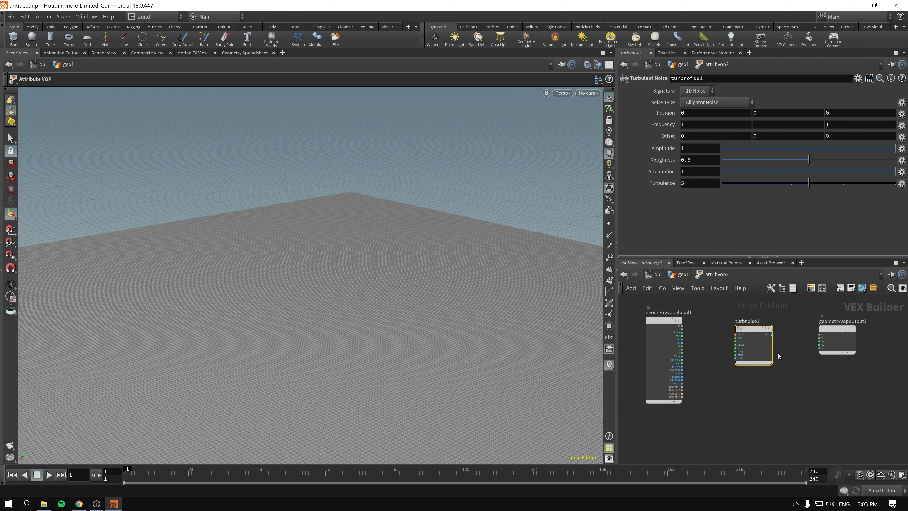
- Switch turbnoise1 to 3D noise, feed it the point position P, and connect its noise output to Cd
left_click(697, 91)
left_click(697, 99)
left_click_drag(682, 326, 822, 346)
key("Escape")
left_click_drag(350, 301, 388, 319)
right_click_drag(389, 319, 429, 314, "alt")
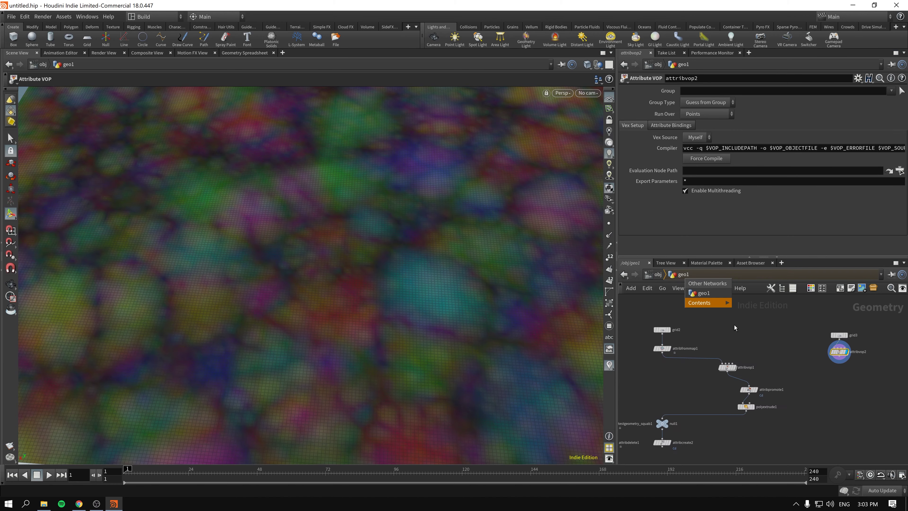
- Examine the attribute information of attribvop2 and reopen its VEX network
key("ctrl+z")
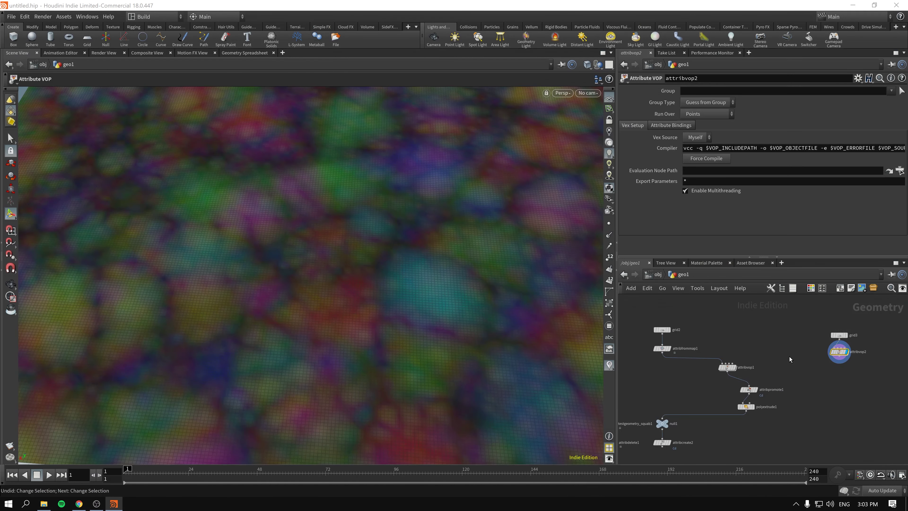
middle_click(841, 354)
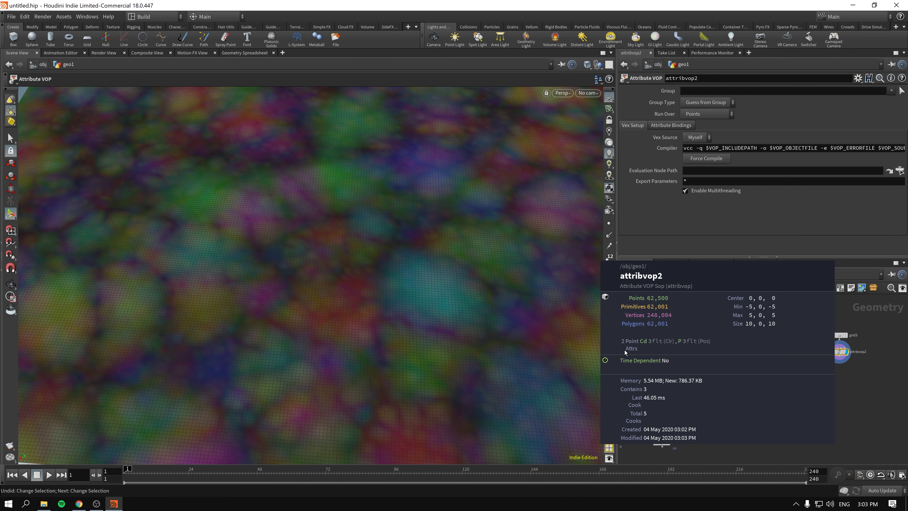
double_click(839, 352)
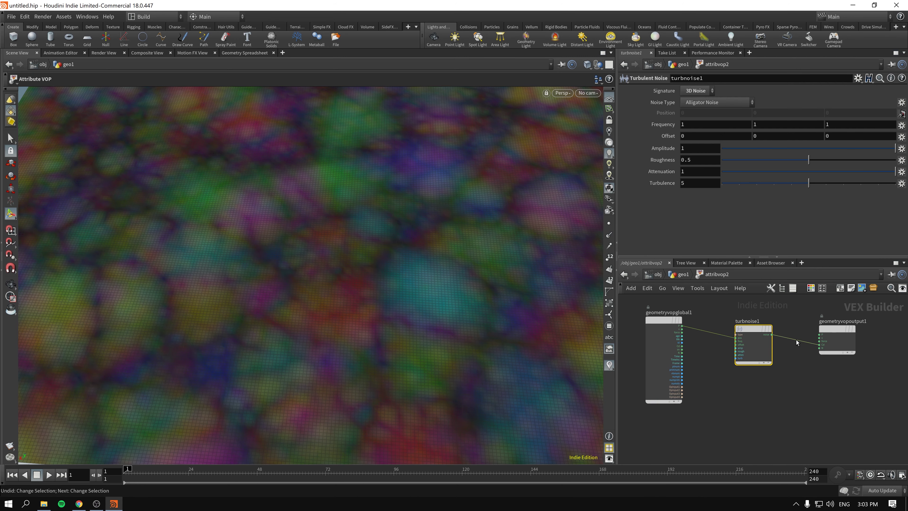
- Line up turbnoise1 with the global parameters node and move the geometry output node further away from it
left_click_drag(840, 328, 850, 320)
left_click_drag(751, 329, 746, 321)
left_click_drag(836, 321, 838, 321)
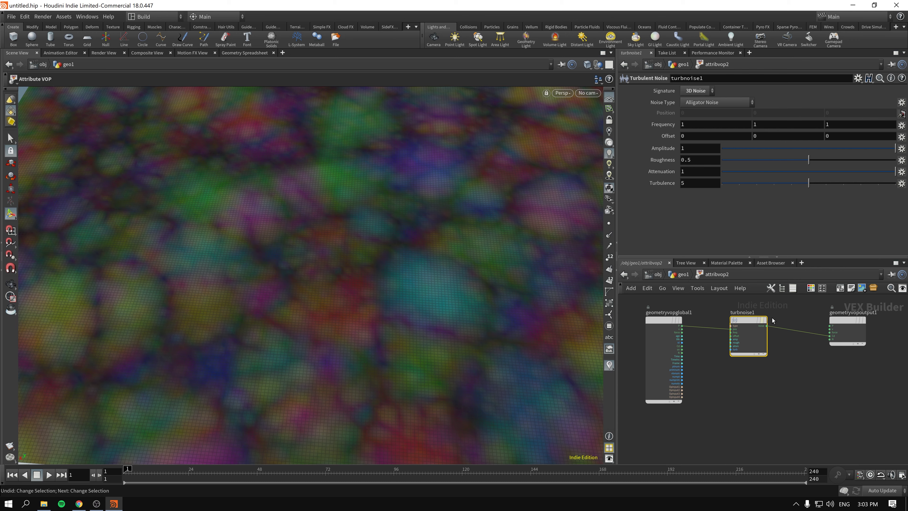
left_click_drag(860, 322, 875, 322)
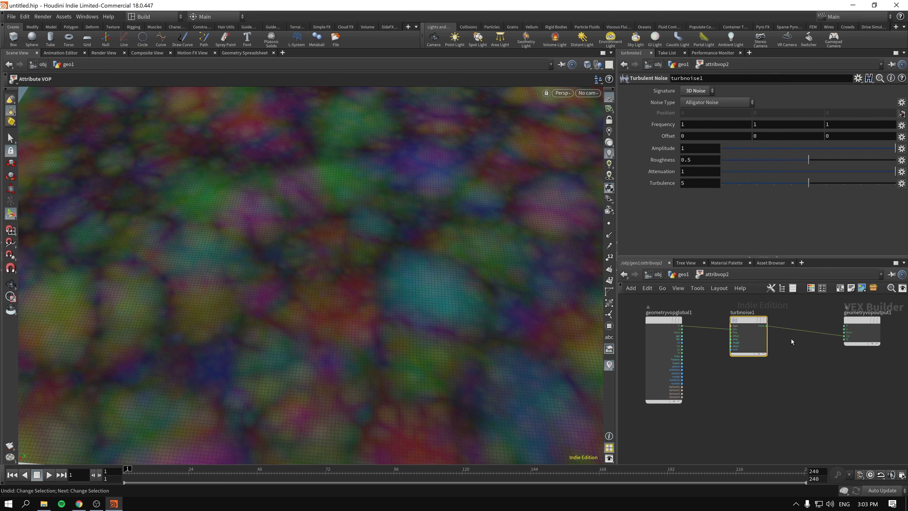
- Cut the wire between turbnoise1 and the output's Cd, and move turbnoise1 below the row of the other nodes
key("y")
left_click_drag(811, 322, 804, 386)
left_click_drag(858, 319, 870, 319)
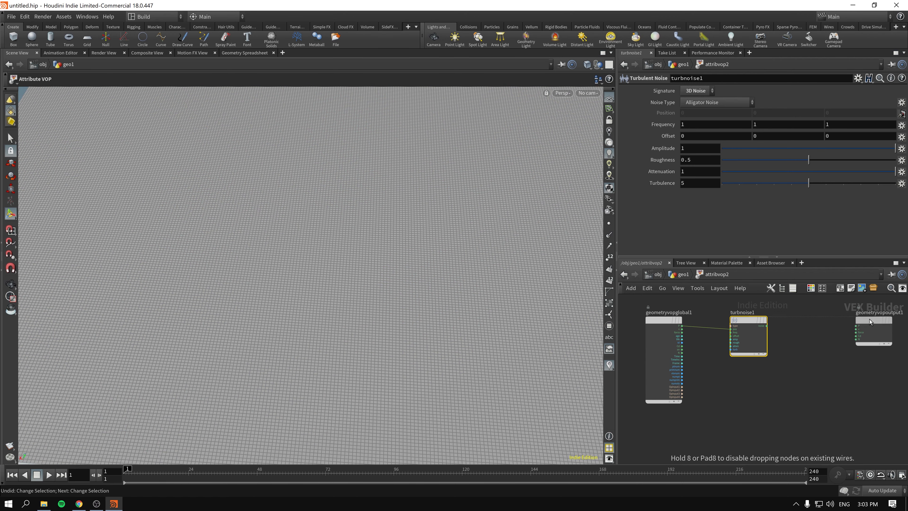
middle_click_drag(798, 329, 779, 331)
left_click(865, 324)
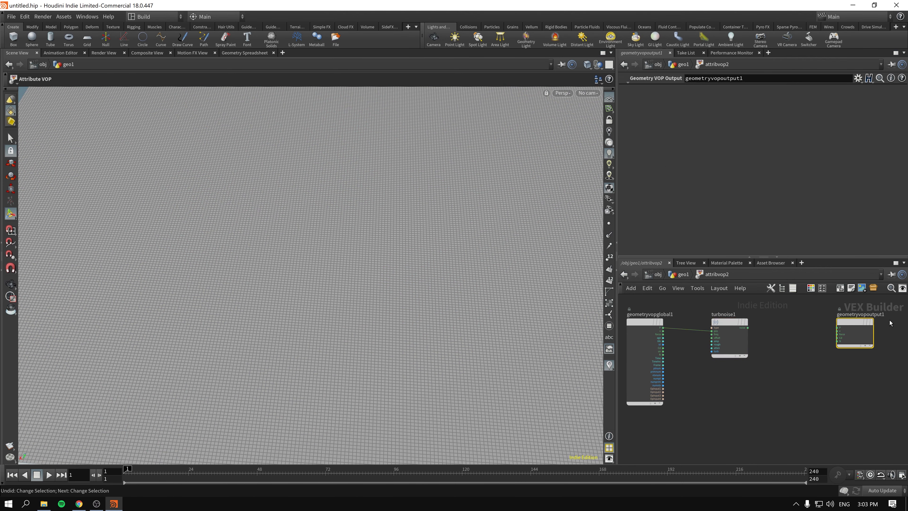
left_click_drag(737, 322, 725, 377)
- Add a Bind node beside turbnoise1
left_click(785, 392)
key("Tab")
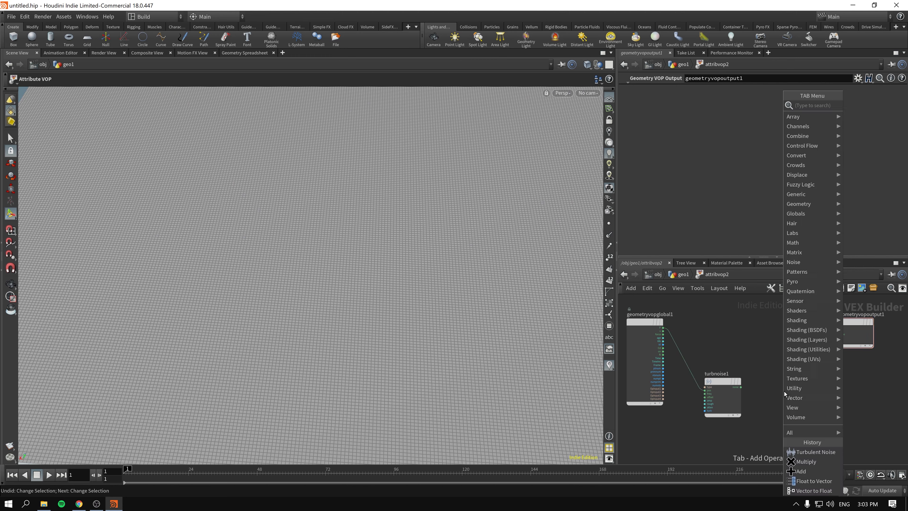
type("bind")
key("Return")
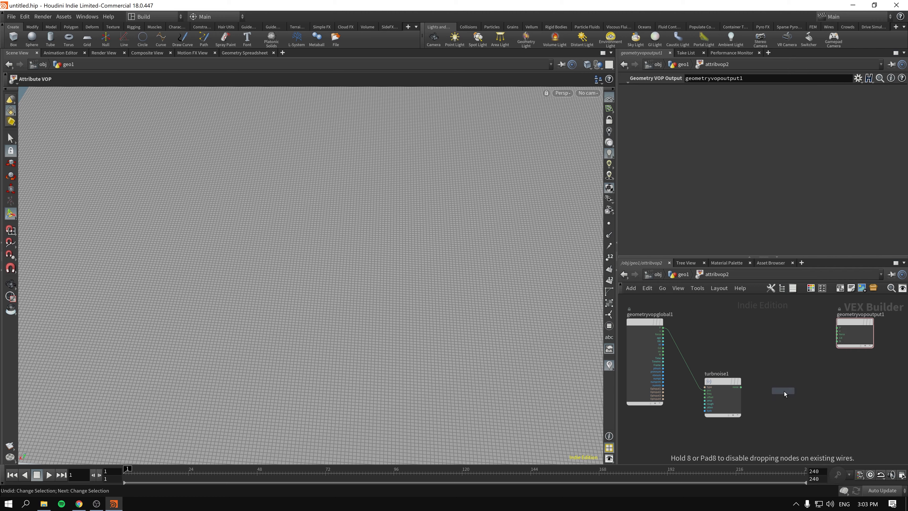
left_click(794, 382)
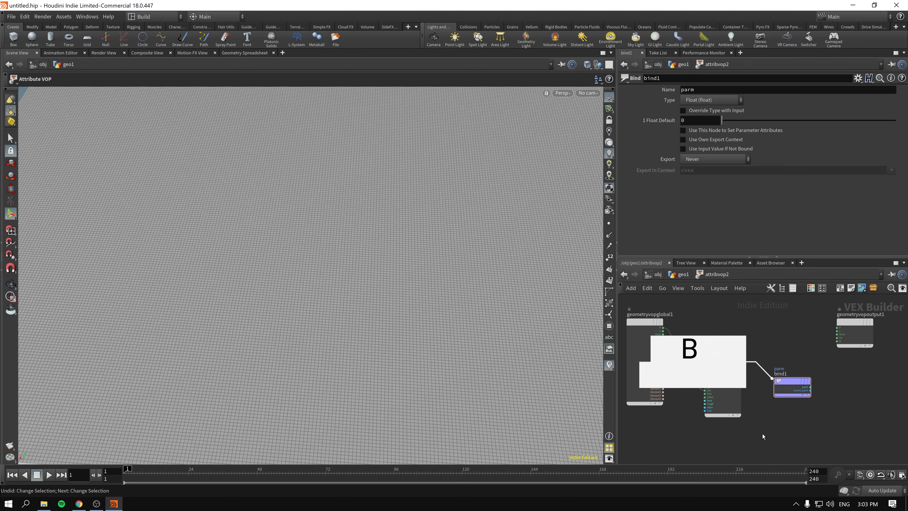
- Add a Bind Export node directly below the Bind node
key("Tab")
type("bind e")
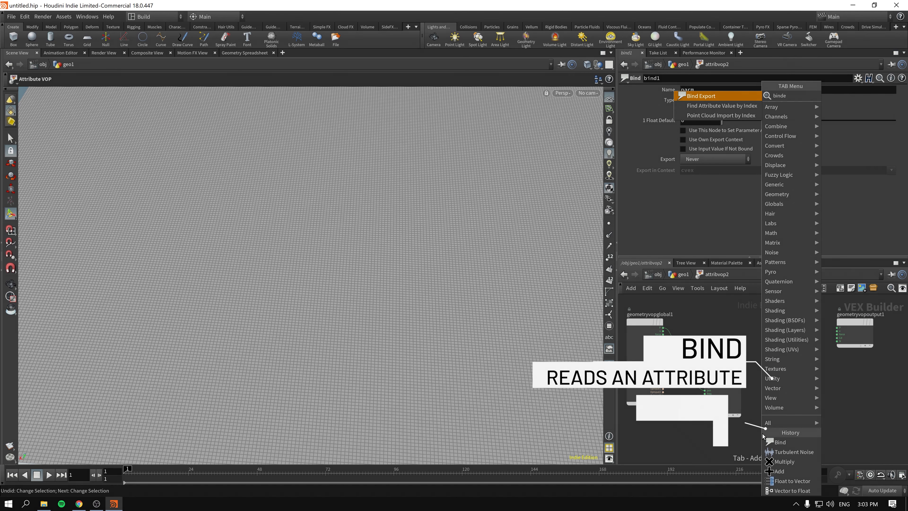
key("Return")
left_click(782, 439)
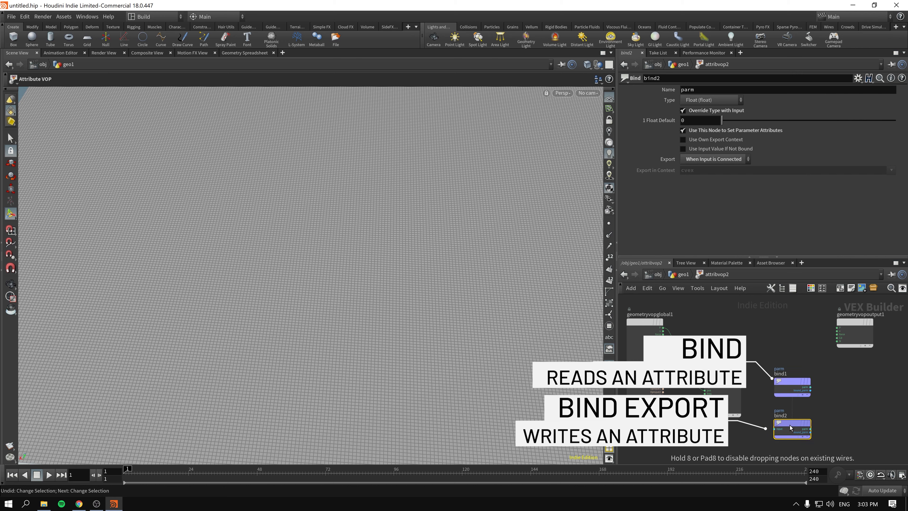
- Delete the Bind node bind1 and move the Bind Export node bind2 below the geometry output node
left_click(792, 385)
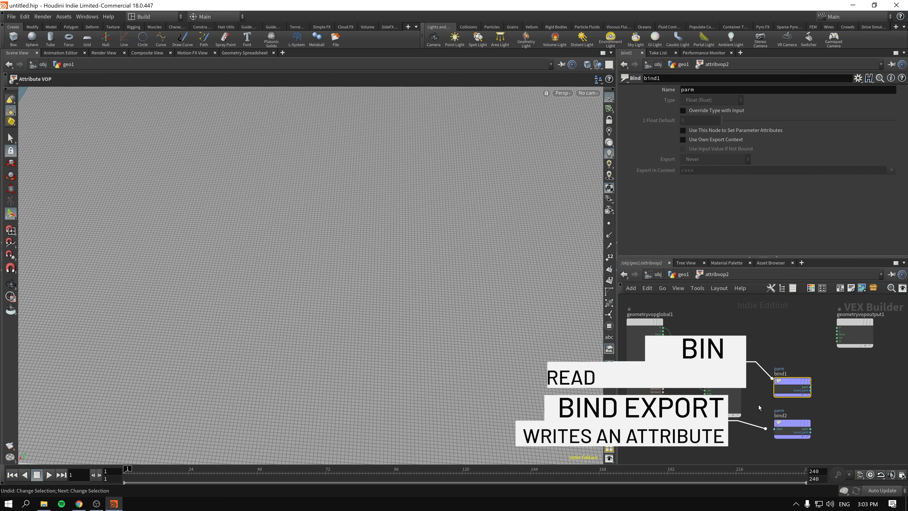
key("Delete")
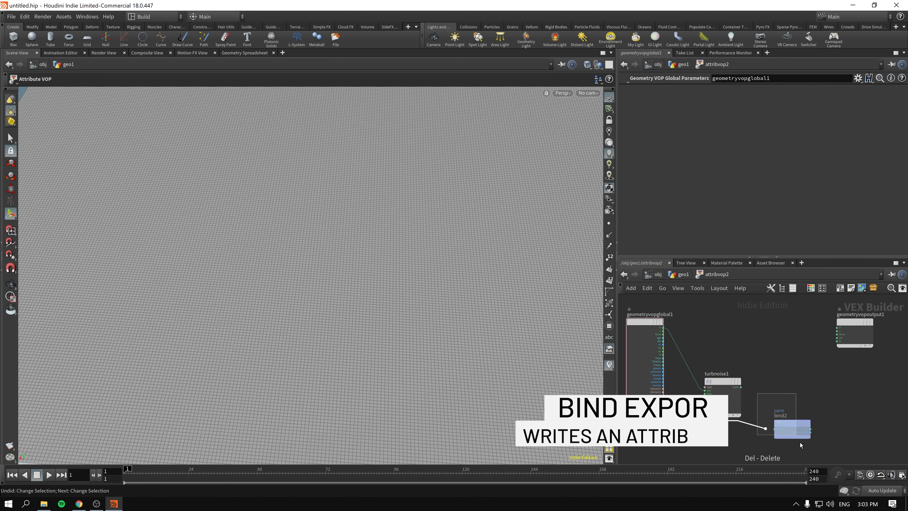
left_click_drag(794, 423, 841, 387)
left_click(729, 381)
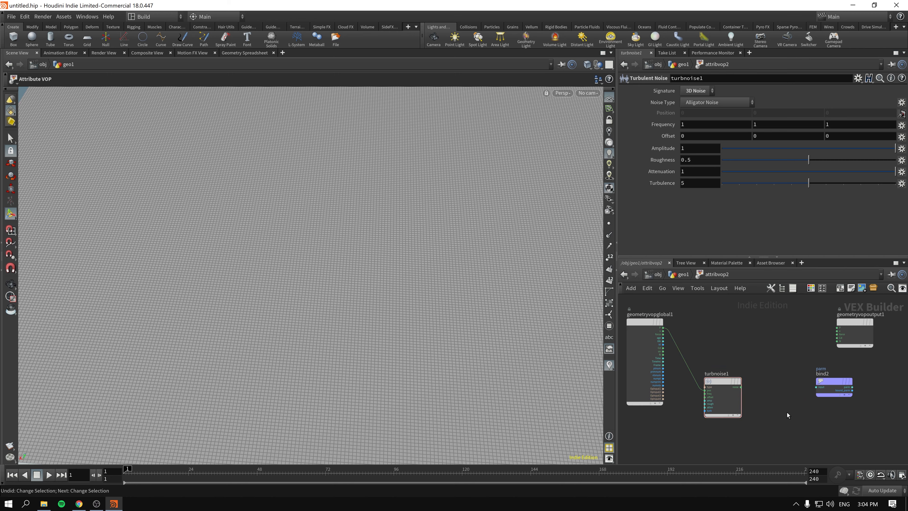
- Place a Vector to Float node between turbnoise1 and bind2
key("Tab")
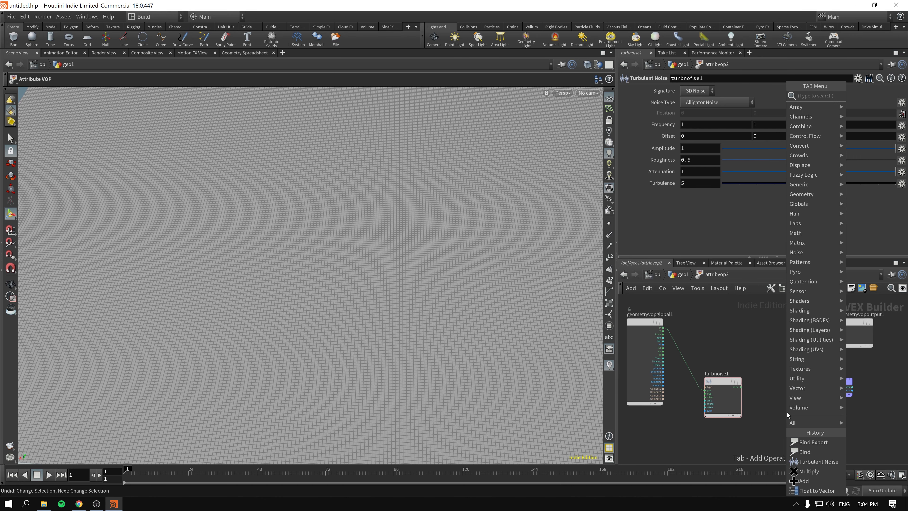
type("vetf")
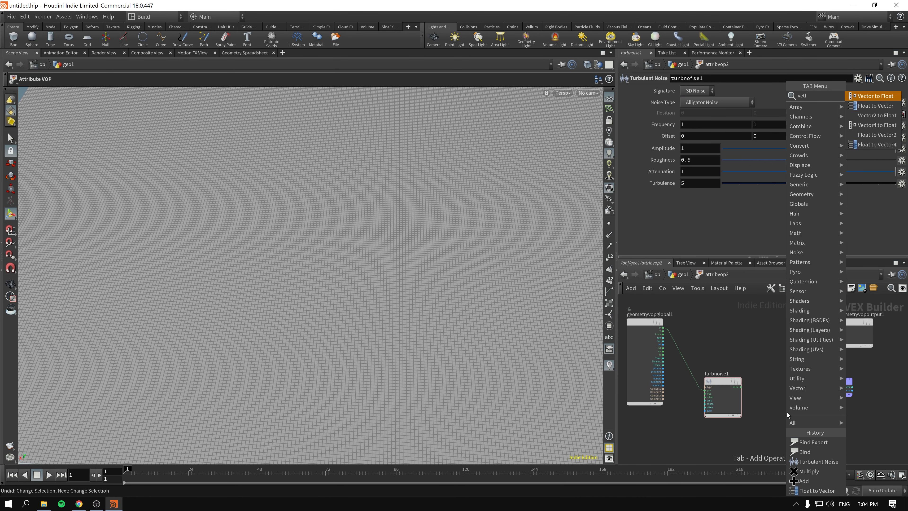
key("Return")
left_click(775, 385)
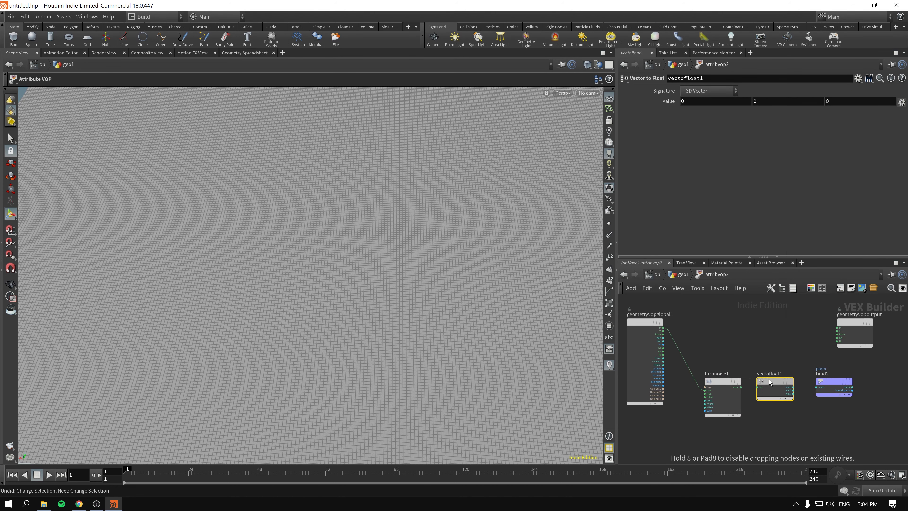
- Reconnect turbnoise1's noise output to Cd and space out turbnoise1, vectofloat1 and bind2
left_click_drag(741, 387, 838, 340)
key("Escape")
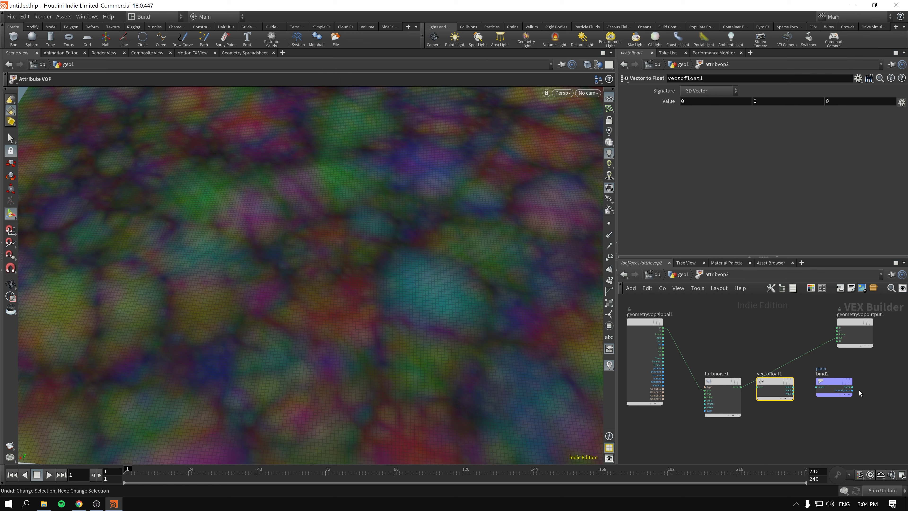
left_click_drag(834, 381, 879, 379)
left_click_drag(770, 382, 812, 379)
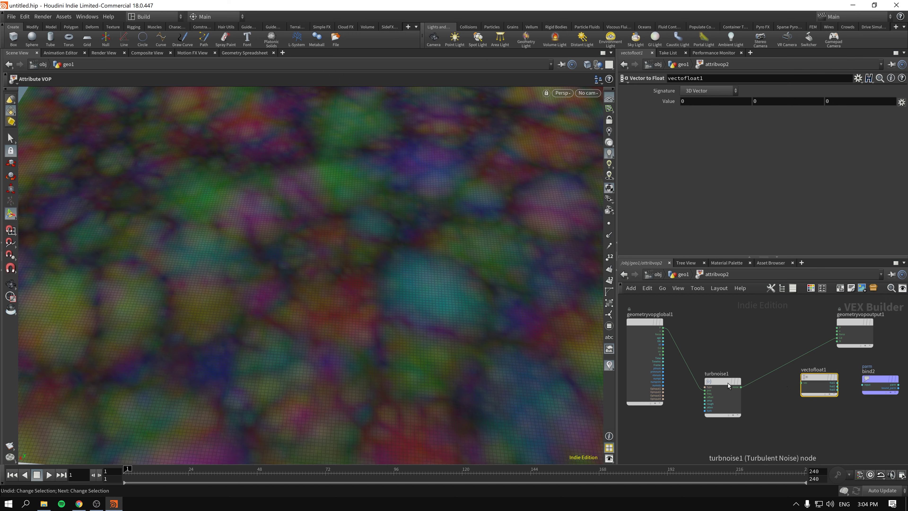
left_click_drag(723, 381, 715, 364)
- Wire turbnoise1's noise output into vectofloat1 and vectofloat1's first float output into the input of bind2
scroll(768, 400, "up", 3)
middle_click_drag(769, 401, 710, 393)
scroll(663, 375, "down", 2)
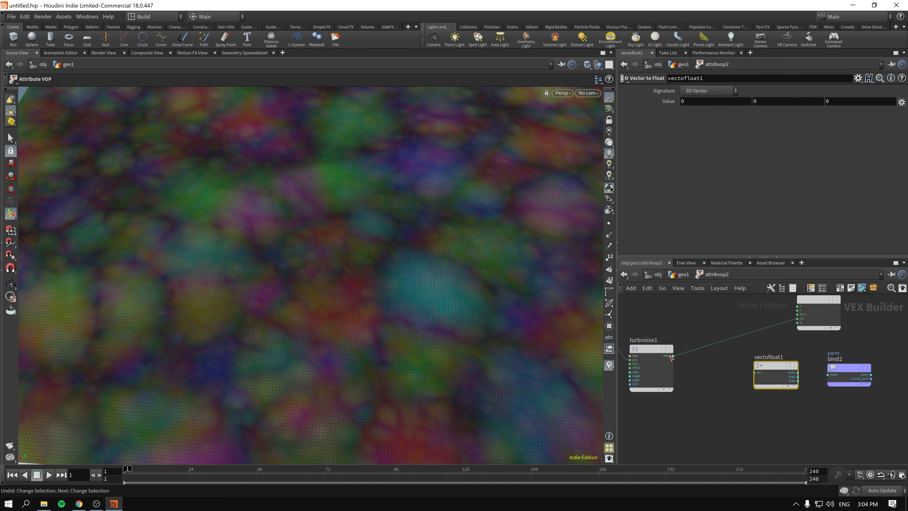
left_click_drag(673, 356, 832, 374)
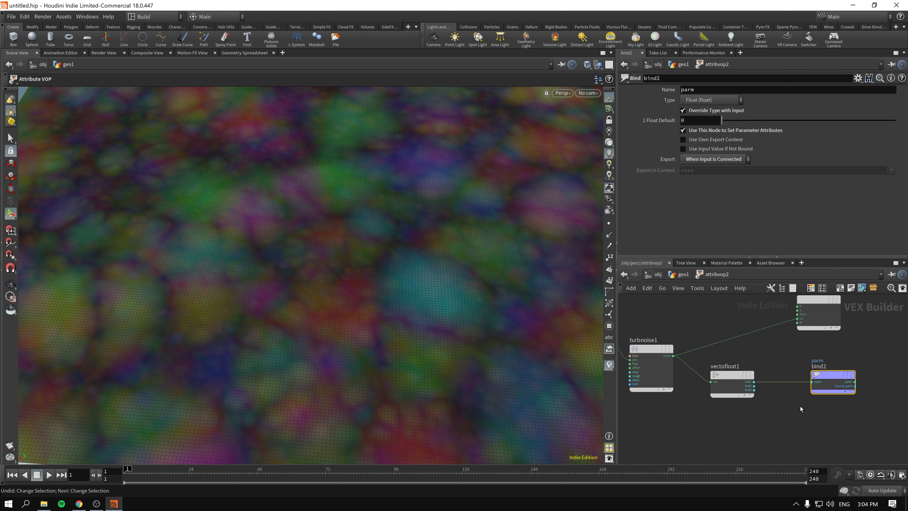
- Name the attribute exported by bind2 red_channel
double_click(701, 89)
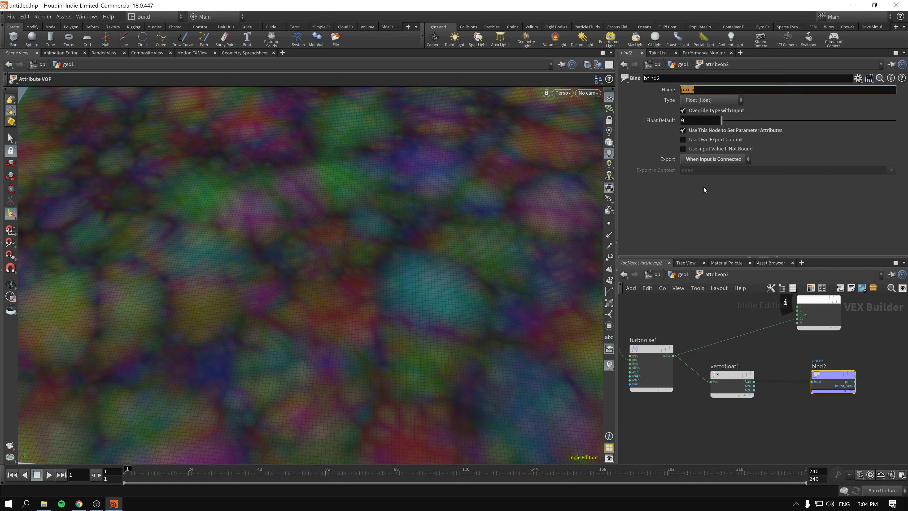
type("red_channel")
key("Return")
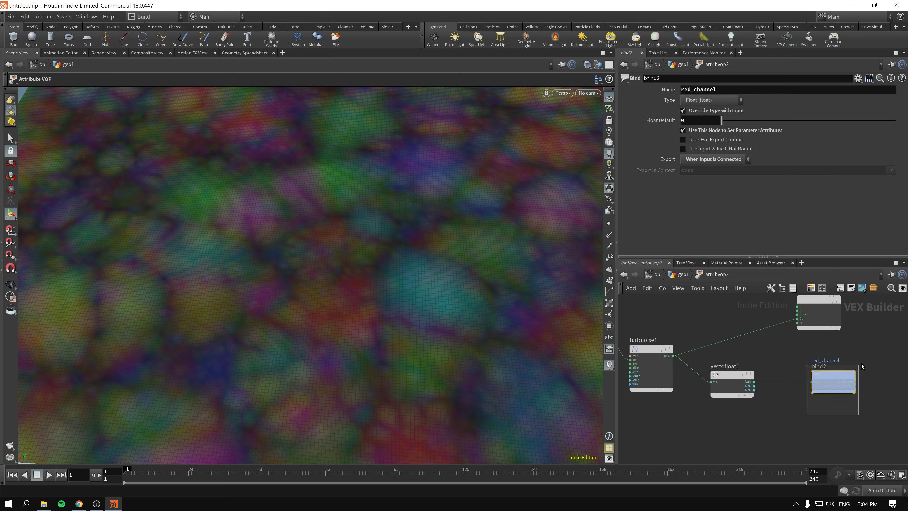
- Align the geometry output node above bind2 and return to the geo1 network
left_click_drag(826, 308, 837, 330)
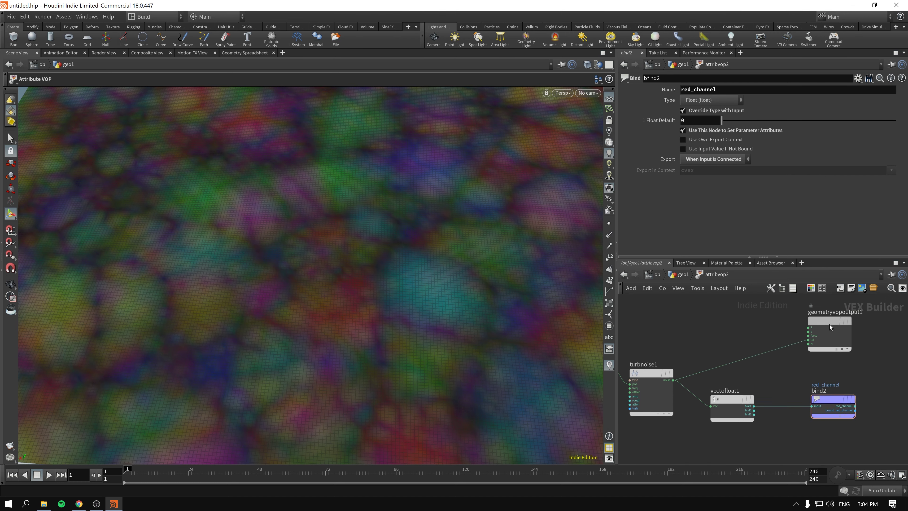
left_click_drag(830, 324, 834, 330)
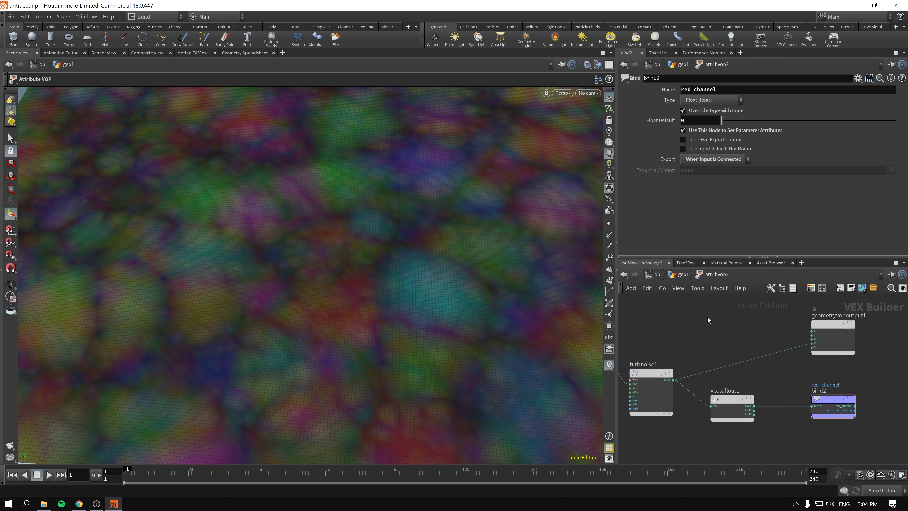
key("u")
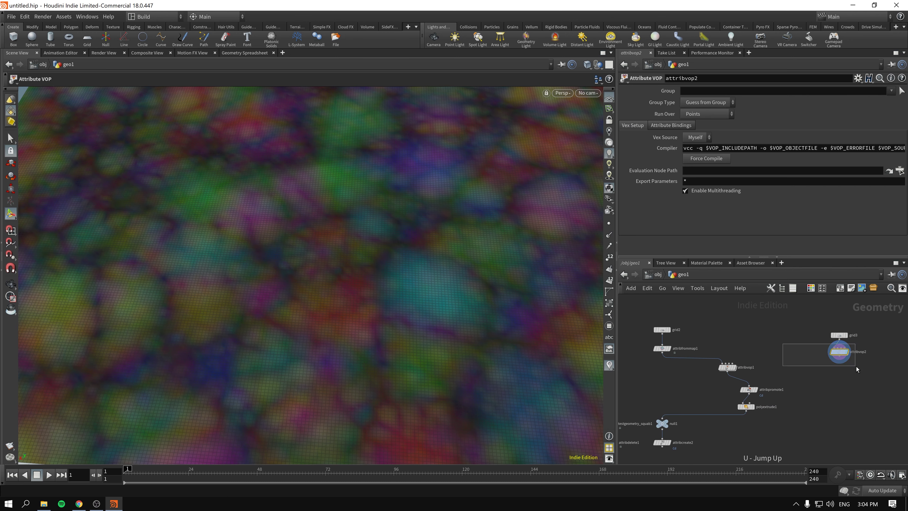
left_click(694, 115)
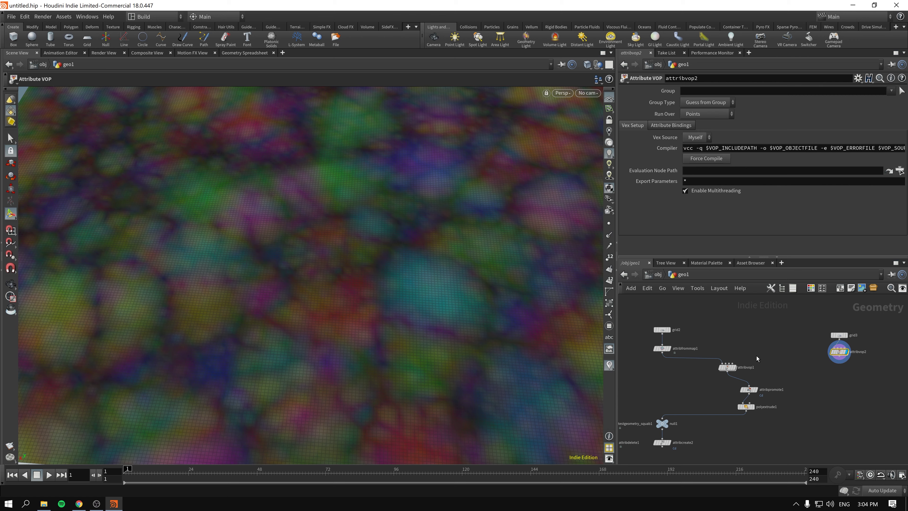
- Add an Attribute Promote node below attribvop2 and display it
mouse_move(843, 353)
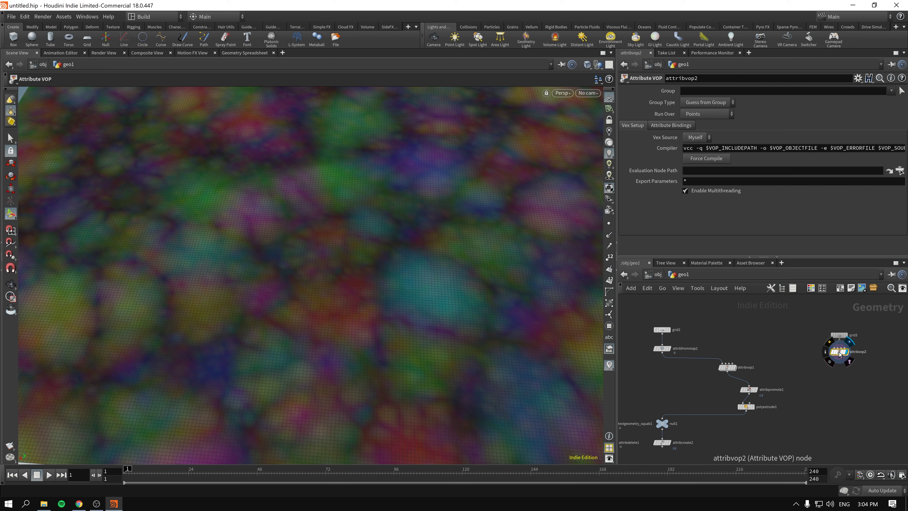
key("Tab")
type("apro")
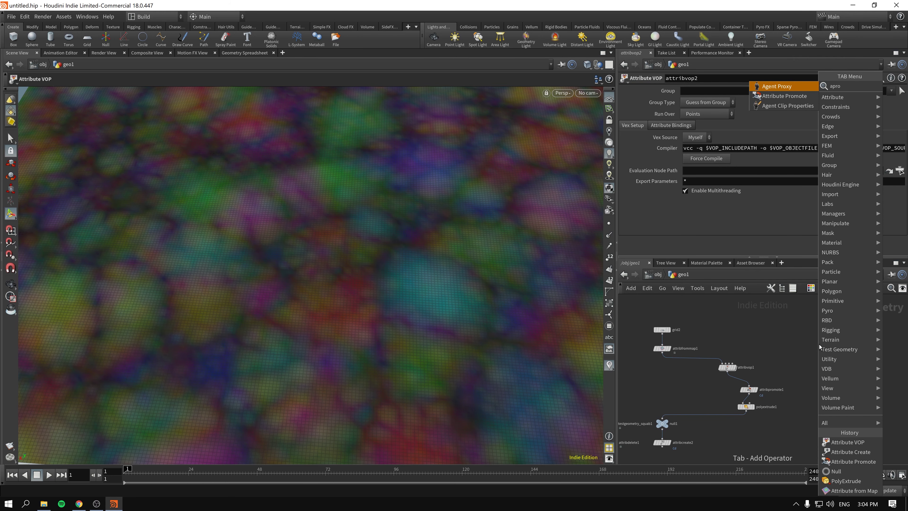
key("Down")
key("Return")
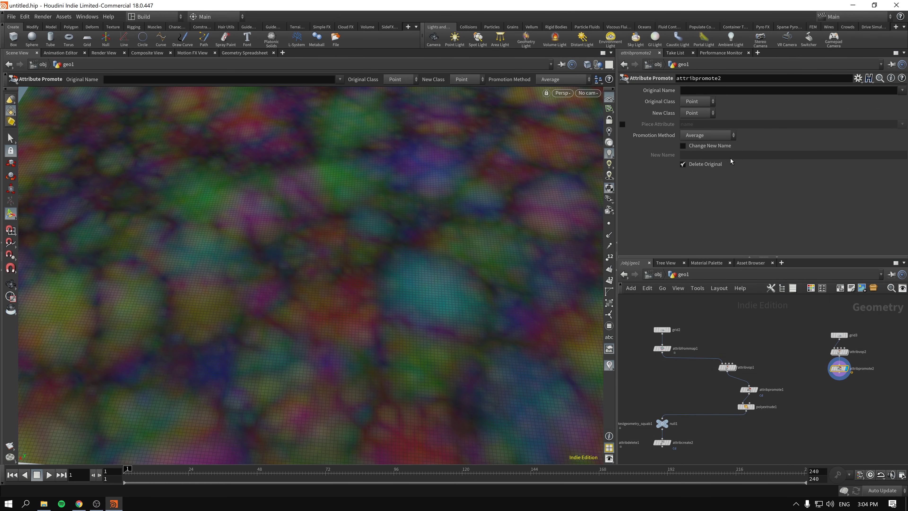
- Set attribpromote2 to promote the red_channel attribute from points to the Primitive class
middle_click(840, 370)
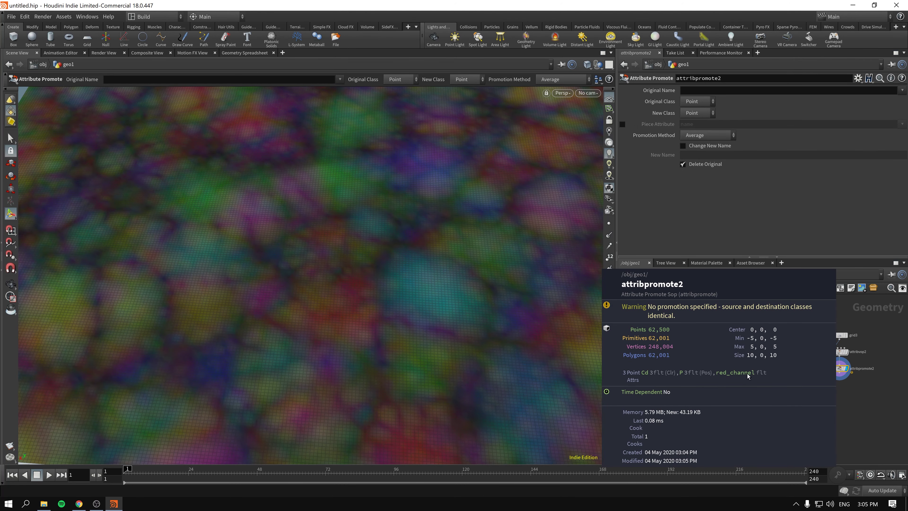
middle_click_drag(728, 376, 800, 387)
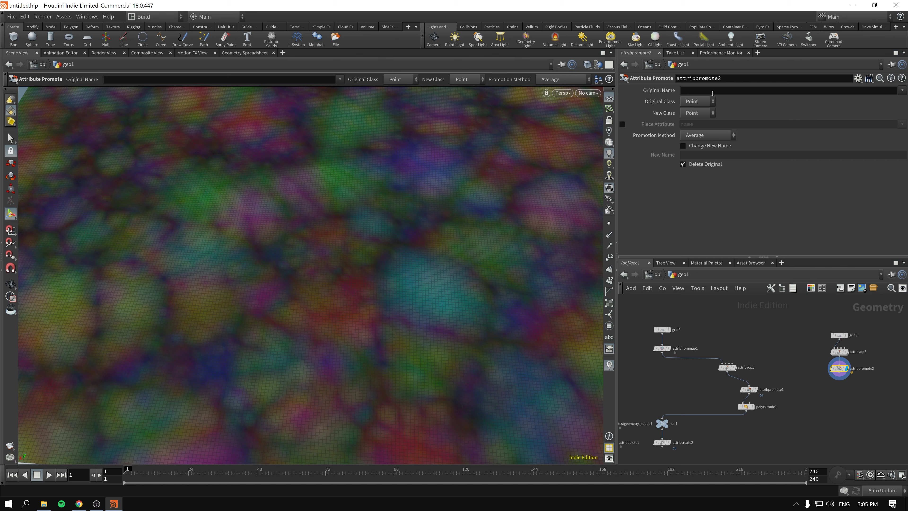
left_click(903, 90)
left_click(883, 110)
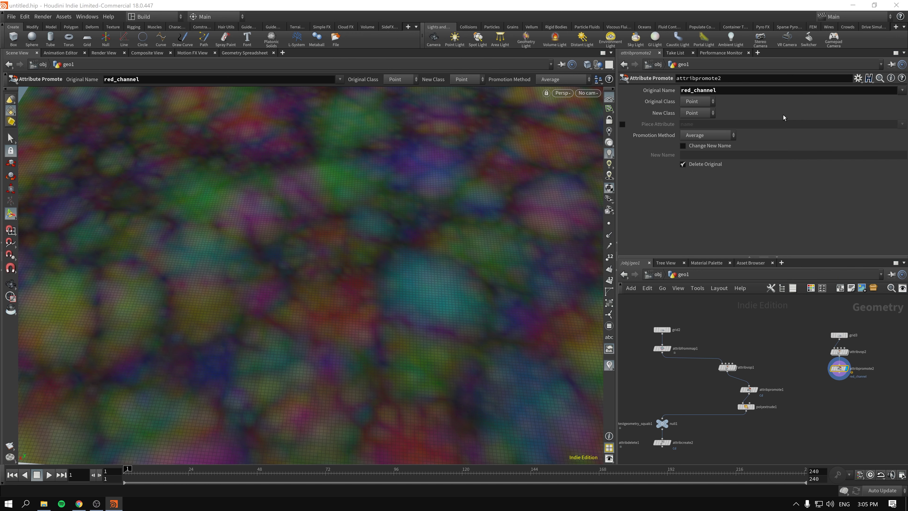
left_click(701, 113)
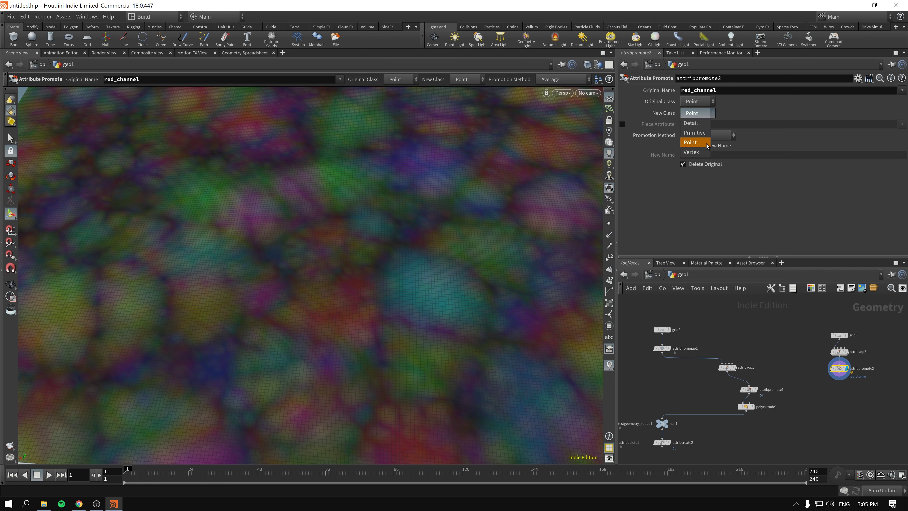
left_click(697, 129)
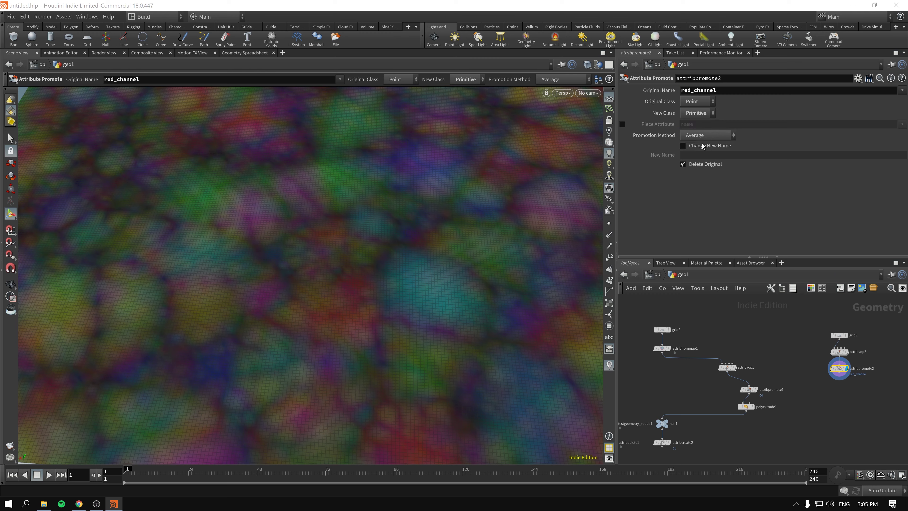
- Cut the wire from turbnoise1 to the geometry output inside attribvop2 and select attribpromote2 back in the geo1 network
double_click(839, 352)
key("y")
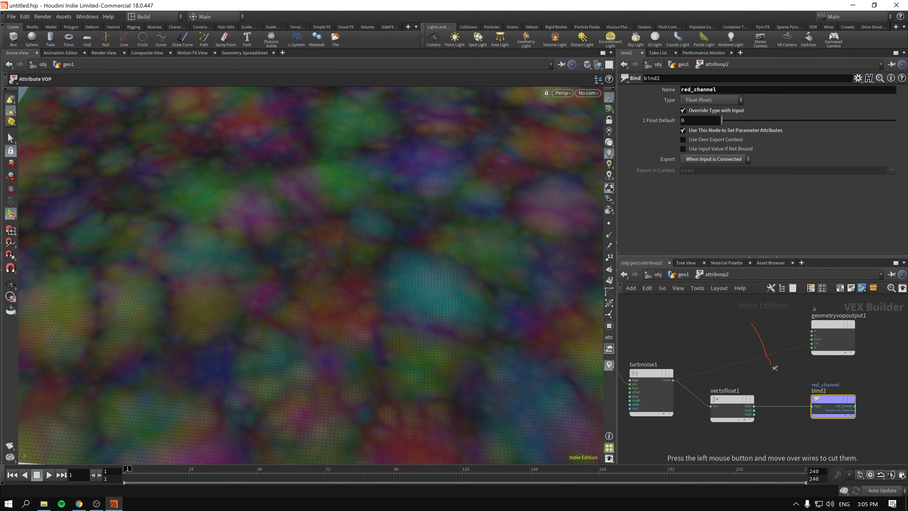
left_click_drag(763, 360, 771, 375)
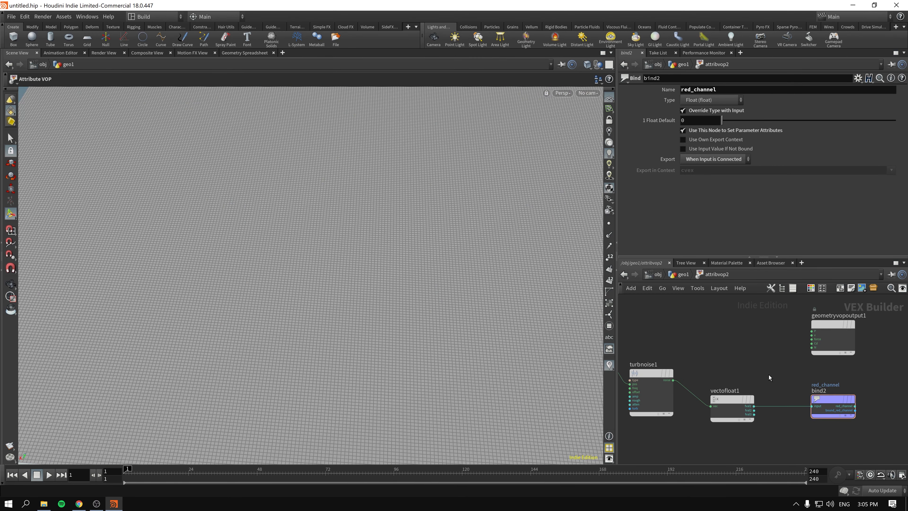
key("u")
left_click(839, 369)
- Check attribpromote2's node info and its primitive red_channel values in the Geometry Spreadsheet, and return to the scene view
middle_click(840, 369)
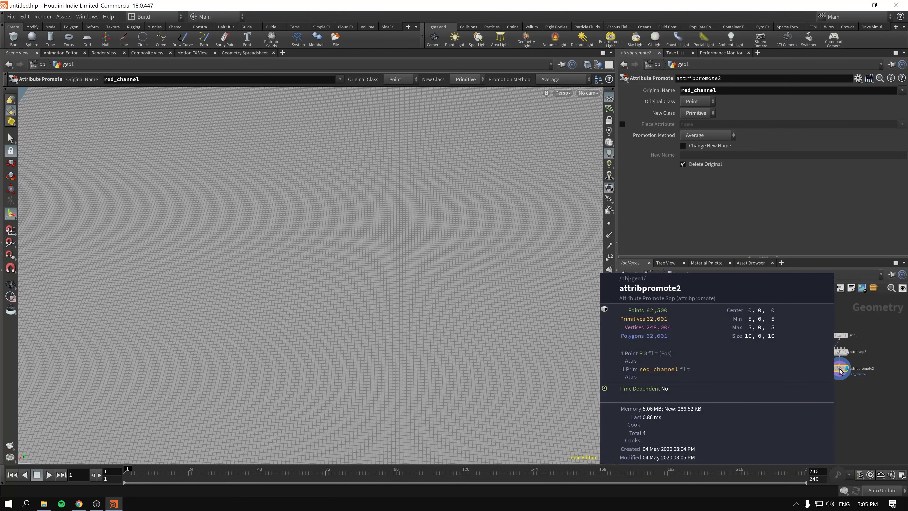
left_click(239, 54)
left_click(187, 79)
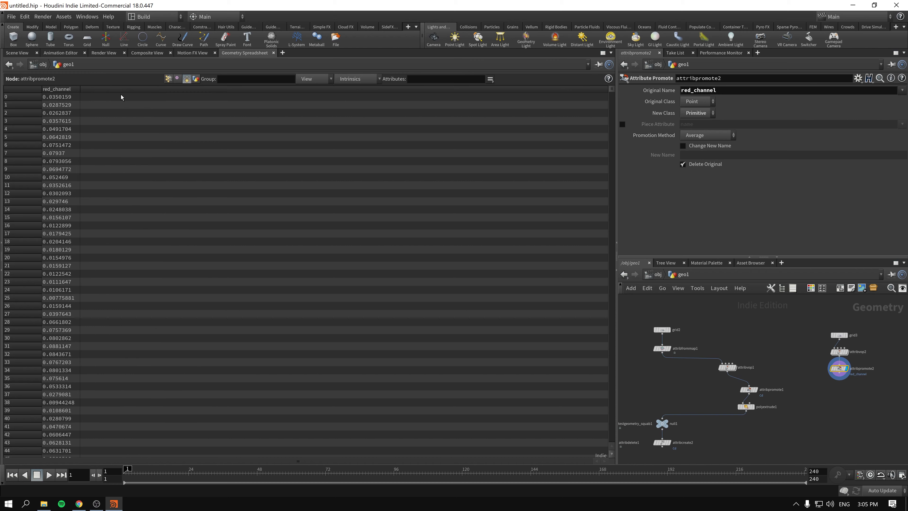
mouse_move(613, 90)
left_mouse_down()
mouse_move(610, 264)
mouse_move(613, 90)
left_mouse_up()
left_click(18, 53)
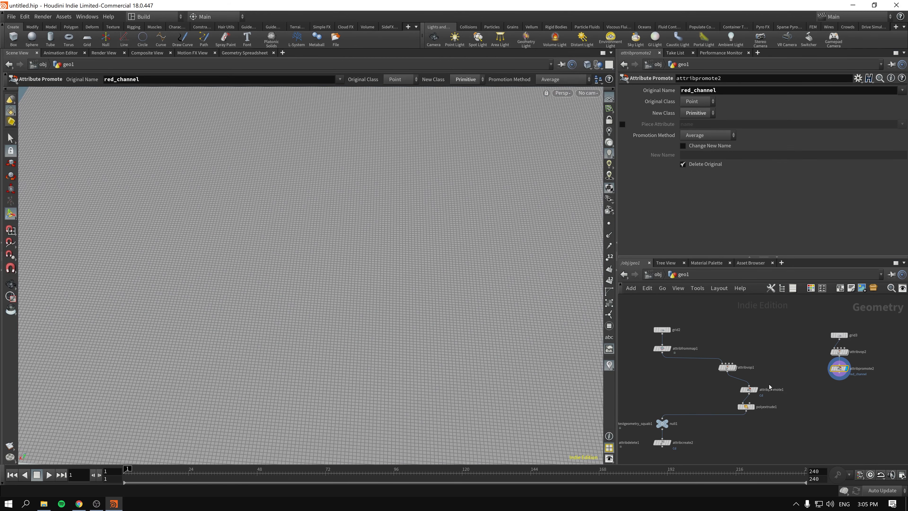
- Add and display a PolyExtrude node below attribpromote2 and set its distance to 1
key("Tab")
type("pex")
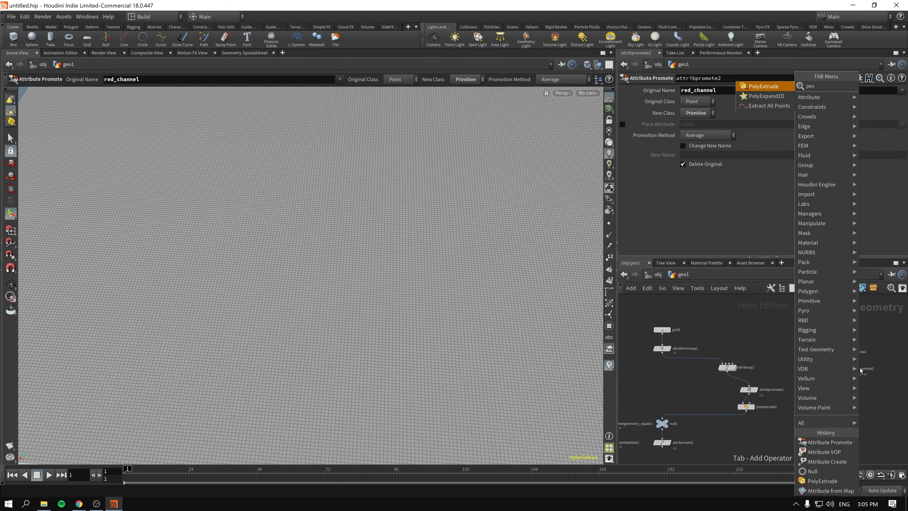
key("Return")
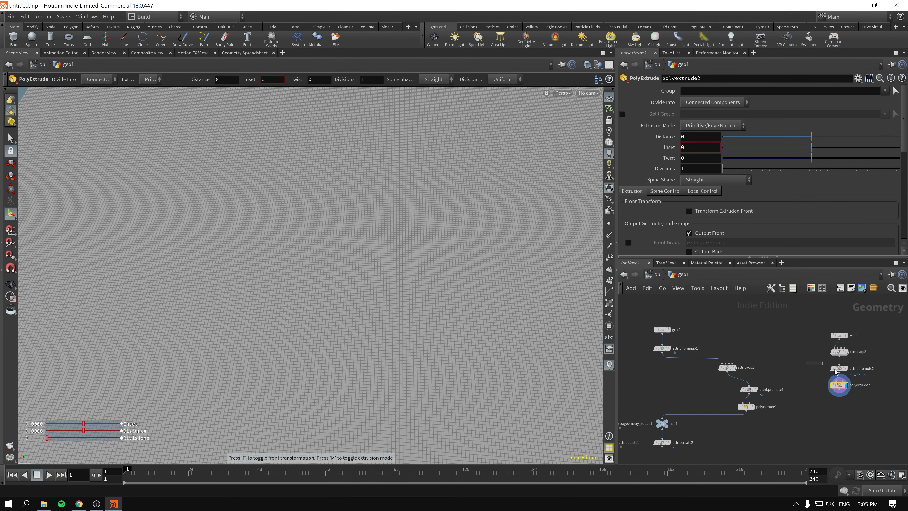
left_click(839, 368)
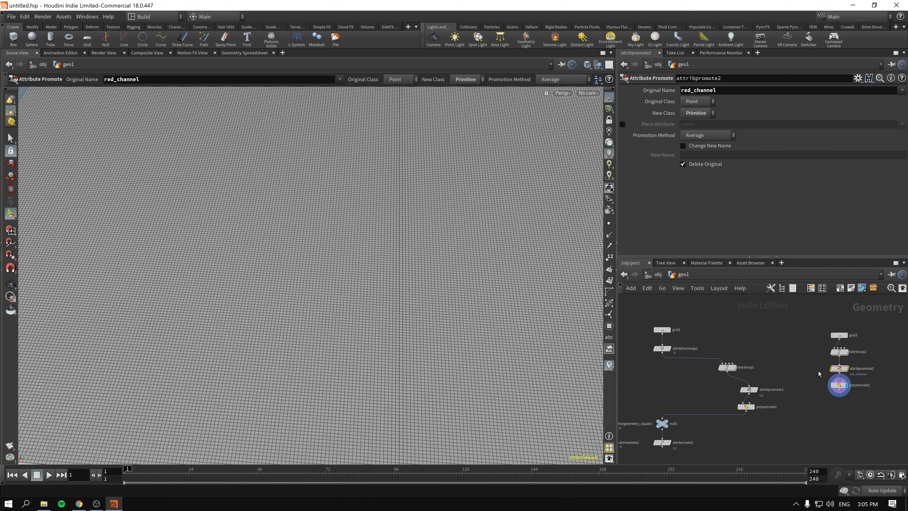
left_click(839, 385)
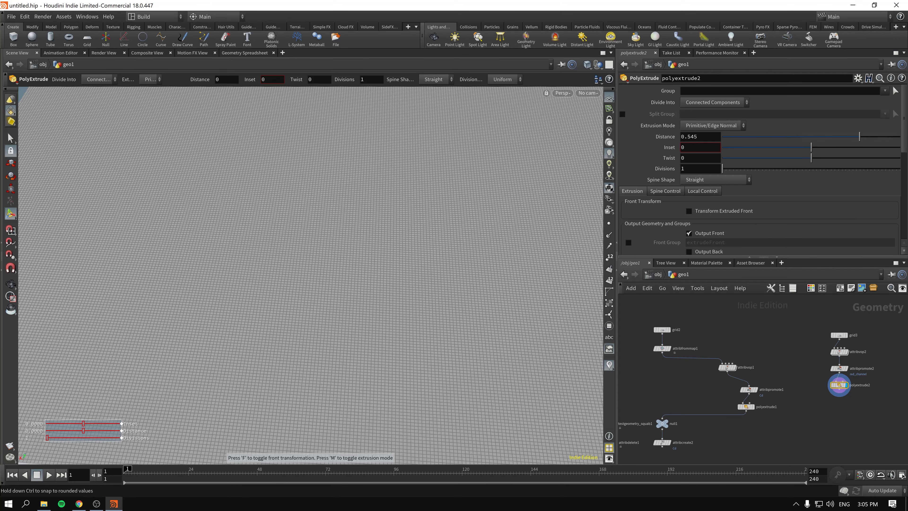
left_click_drag(860, 137, 901, 137)
scroll(461, 220, "down", 4)
left_click_drag(460, 222, 384, 246, "alt")
key("Return")
- Enable polyextrude2's local distance scale with the red_channel attribute and divide the extrusion into Individual Elements
left_click(702, 191)
left_click(628, 211)
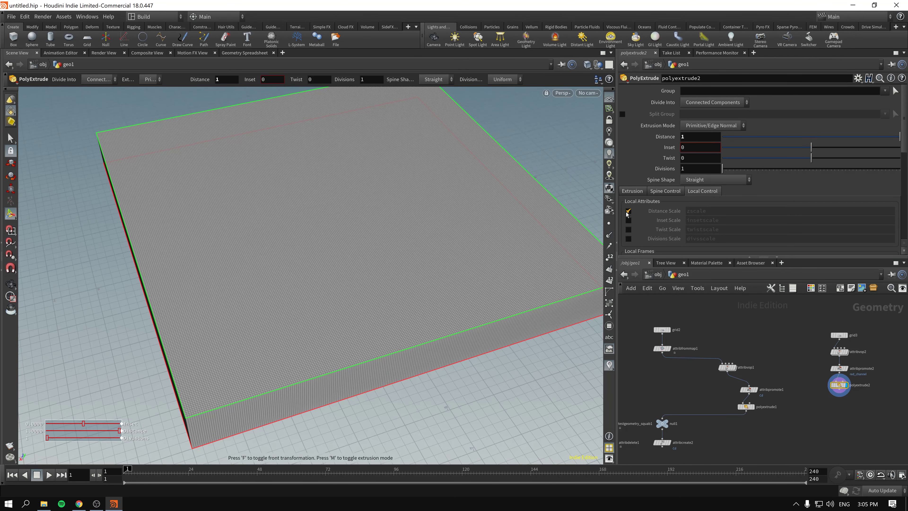
double_click(696, 211)
type("red")
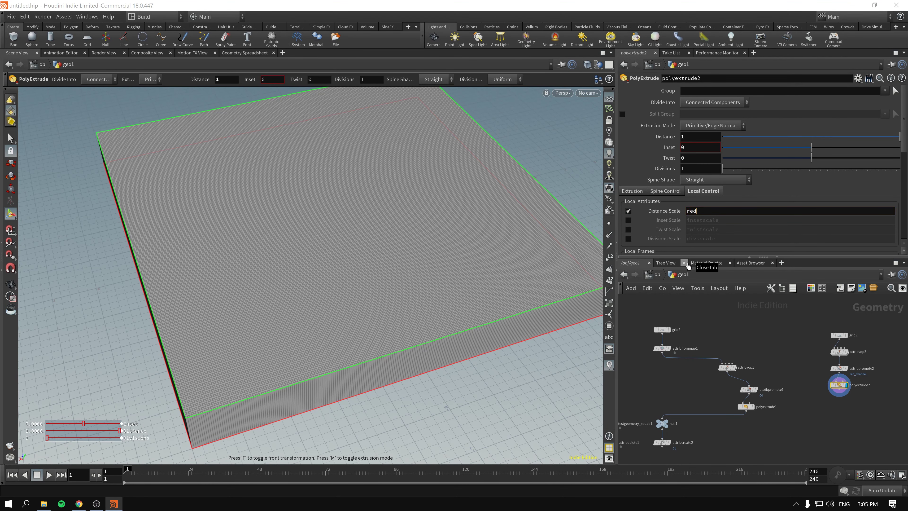
type("_channel")
key("Return")
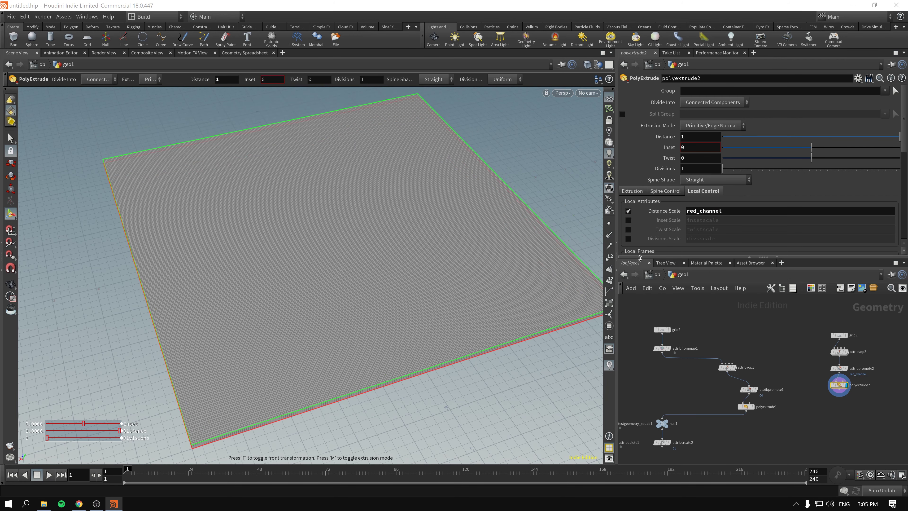
left_click(710, 104)
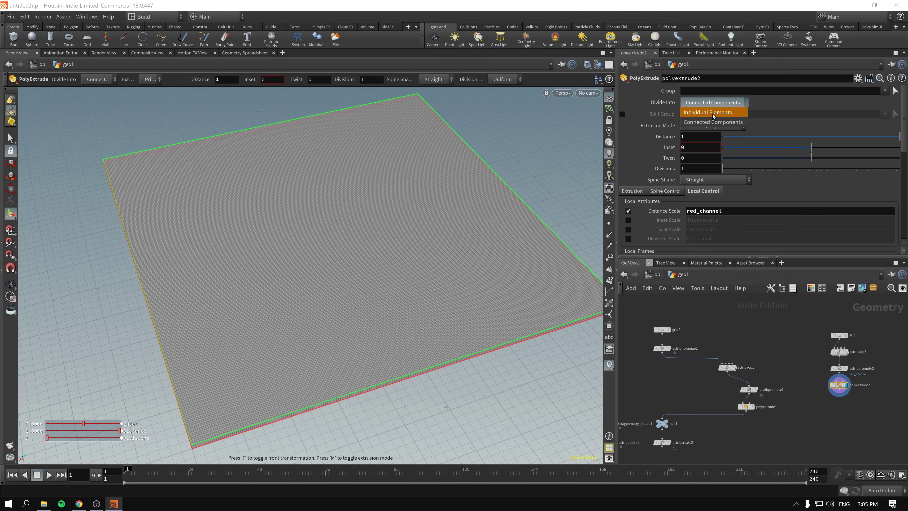
left_click(711, 121)
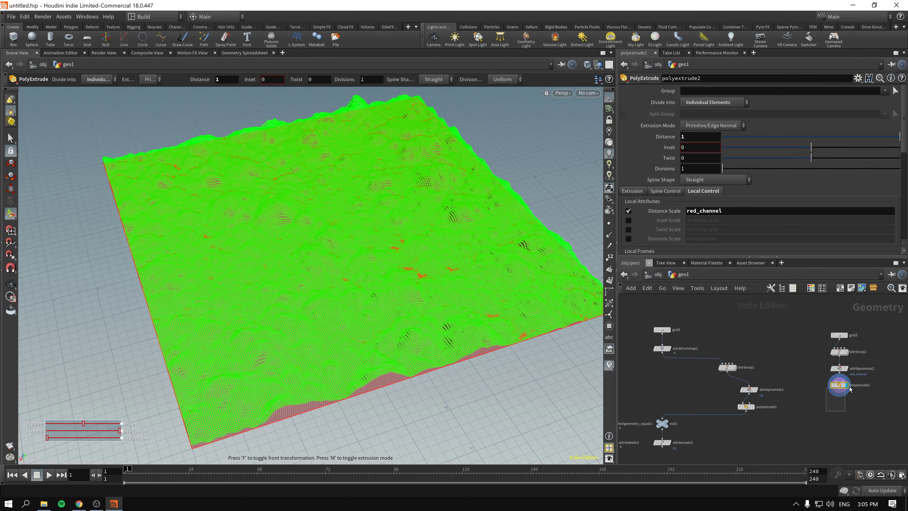
- Add and display a Null node below polyextrude2 and inspect the extruded terrain from a lower angle
key("Tab")
type("null")
key("Return")
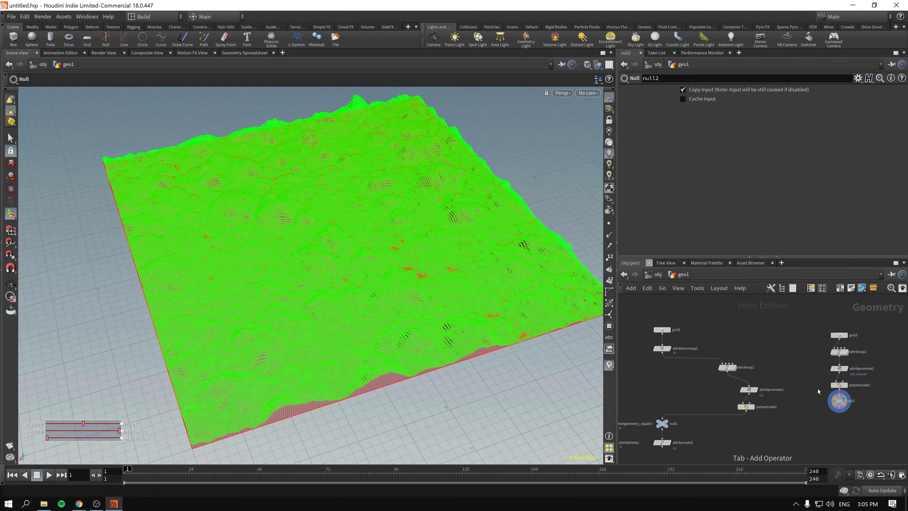
left_click_drag(352, 316, 372, 290, "alt")
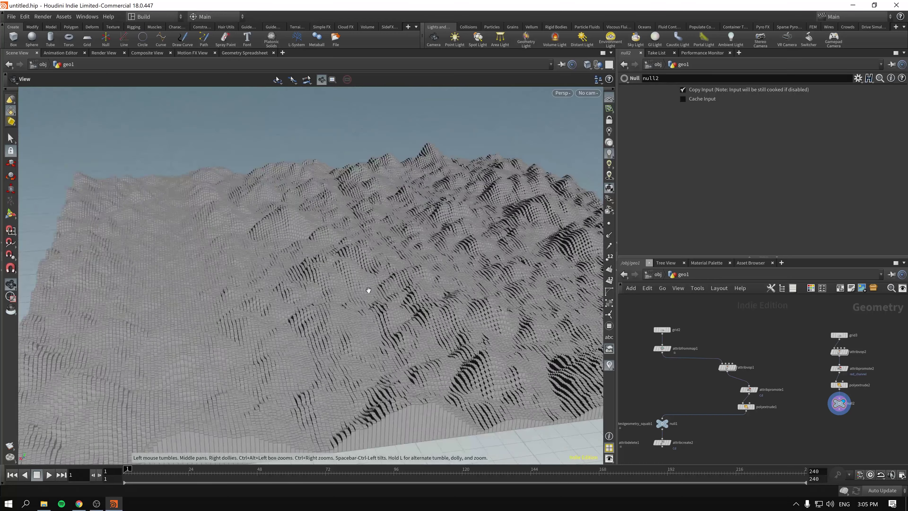
key("Return")
left_click_drag(429, 310, 507, 289, "alt")
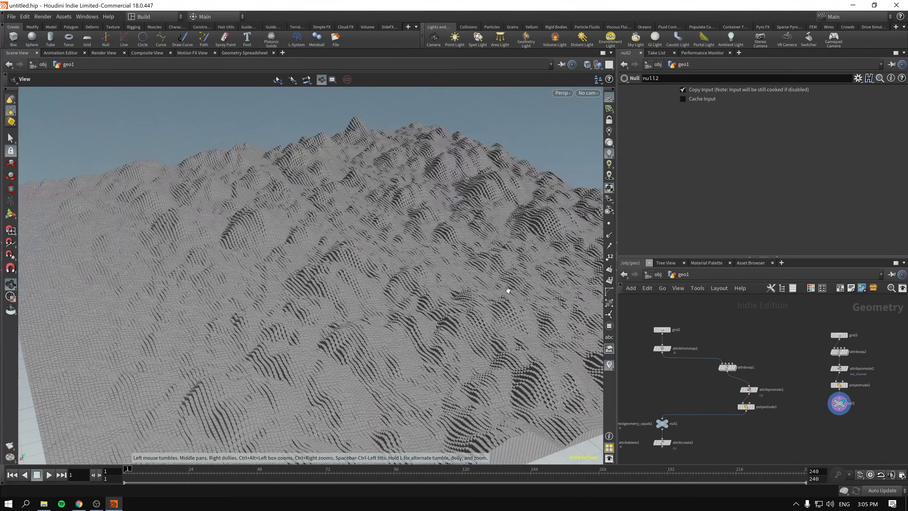
- Lower turbnoise1's amplitude to 0.275 and raise its roughness inside attribvop2, and return to the geo1 network
left_click(840, 351)
double_click(843, 350)
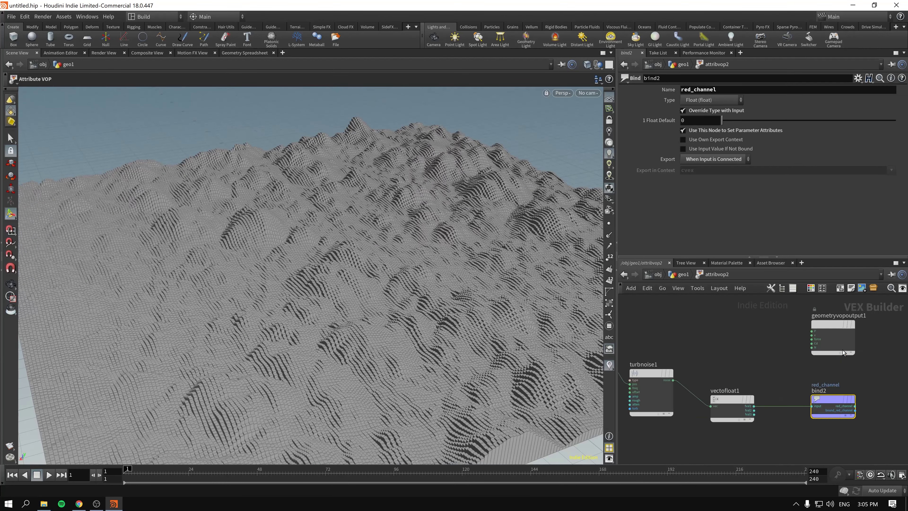
left_click(649, 375)
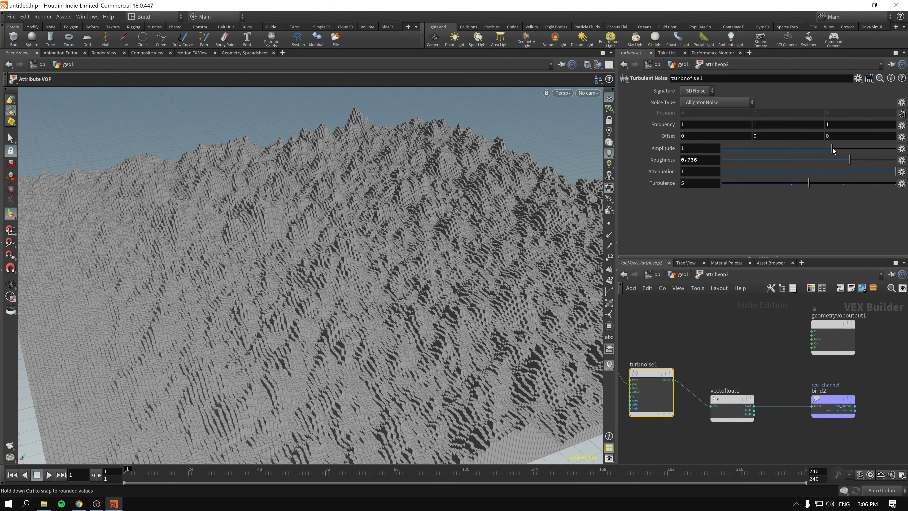
left_click(886, 162)
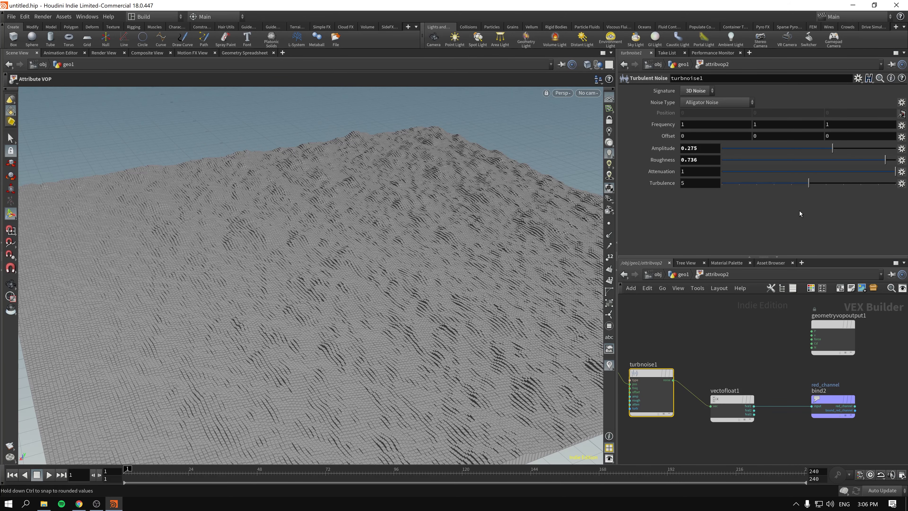
left_click(679, 275)
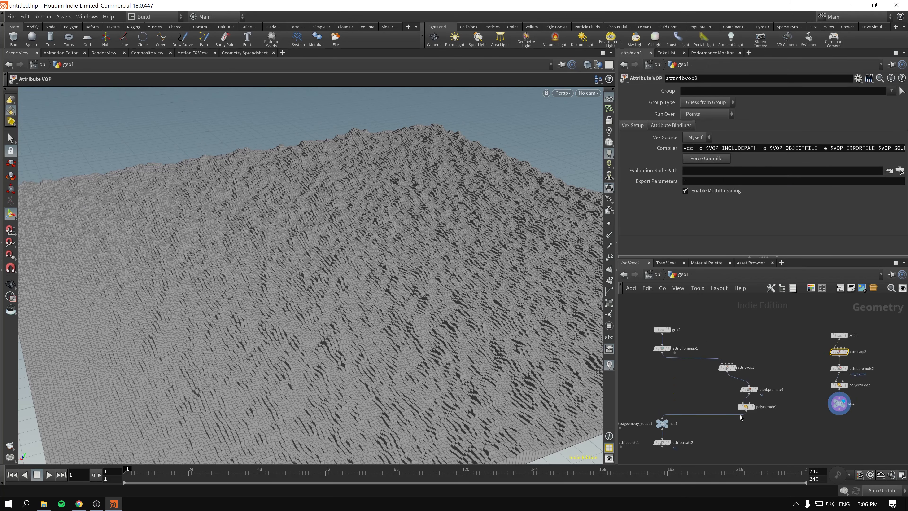
- Add a Normal node below null2, display it and examine the shaded extrusion
left_click(840, 403)
left_click_drag(428, 356, 488, 322)
key("Tab")
type("norm")
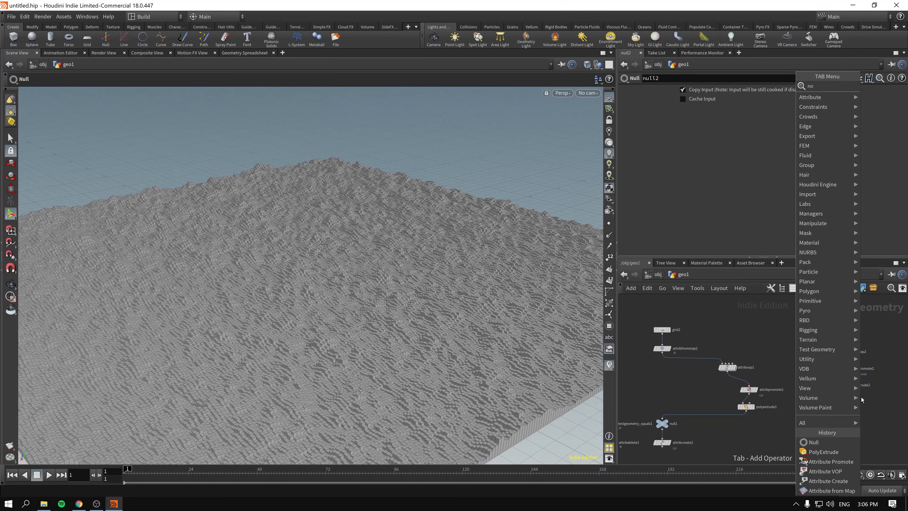
key("Return")
key("Return")
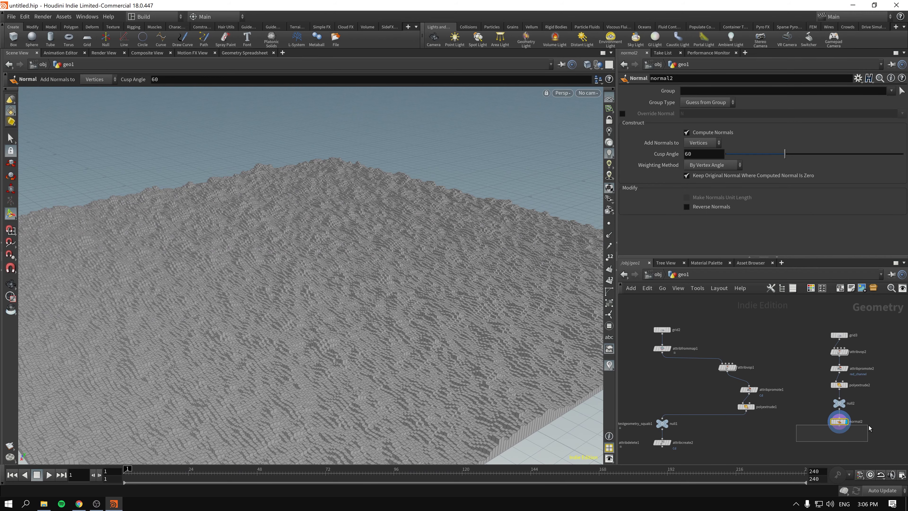
key("Escape")
mouse_move(436, 383)
left_mouse_down()
mouse_move(412, 393)
mouse_move(438, 324)
mouse_move(464, 328)
mouse_move(461, 301)
left_mouse_up()
key("Return")
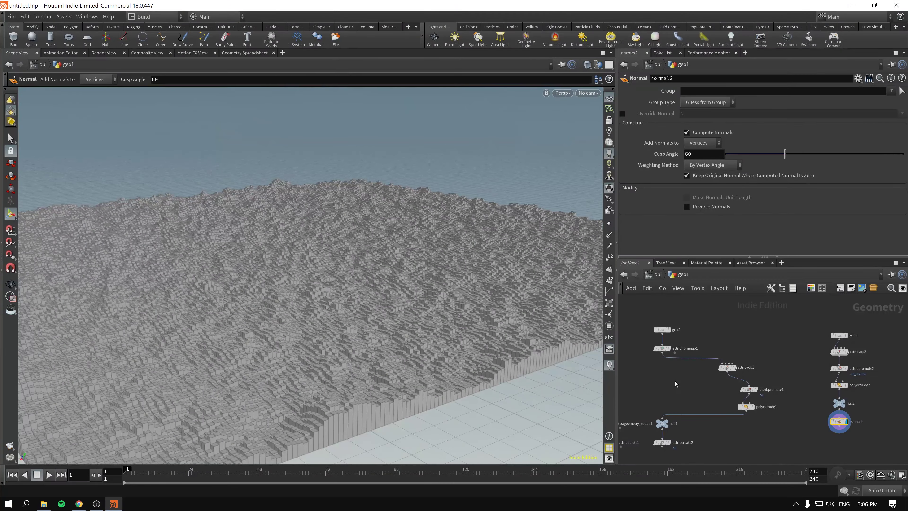
- Lay out the geo1 nodes automatically and display attribcreate2 to view the extruded columns of the image-based grid
key("l")
left_click(792, 422)
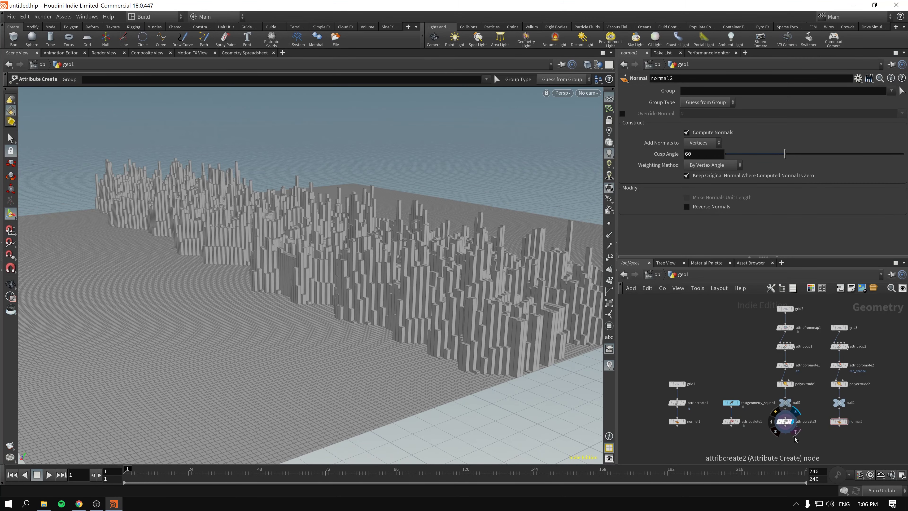
key("Escape")
left_click_drag(429, 312, 479, 277)
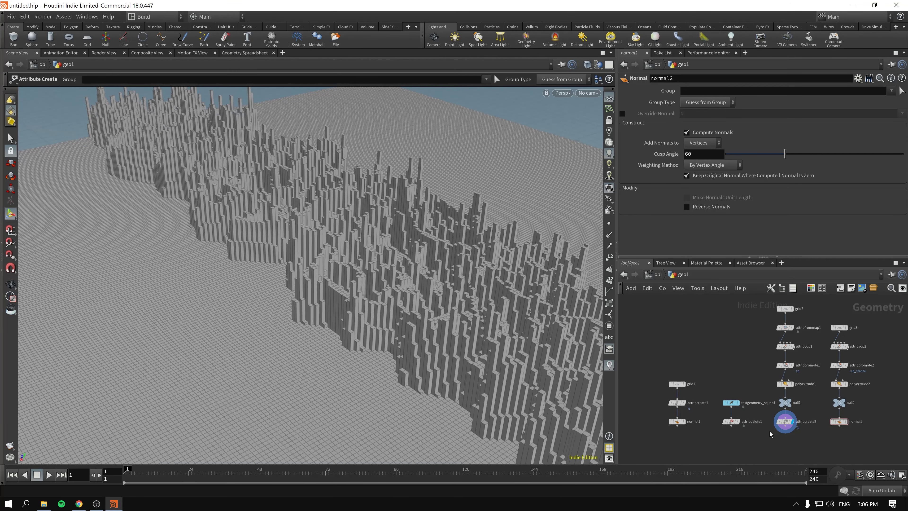
- Open attribcreate2's Cd settings and display null1 to compare the extruded columns before the colour override
left_click(785, 422)
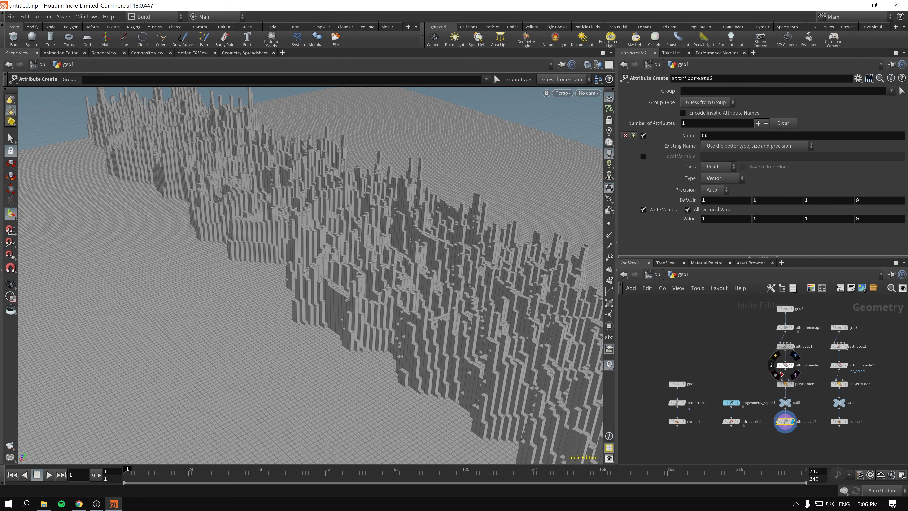
mouse_move(788, 405)
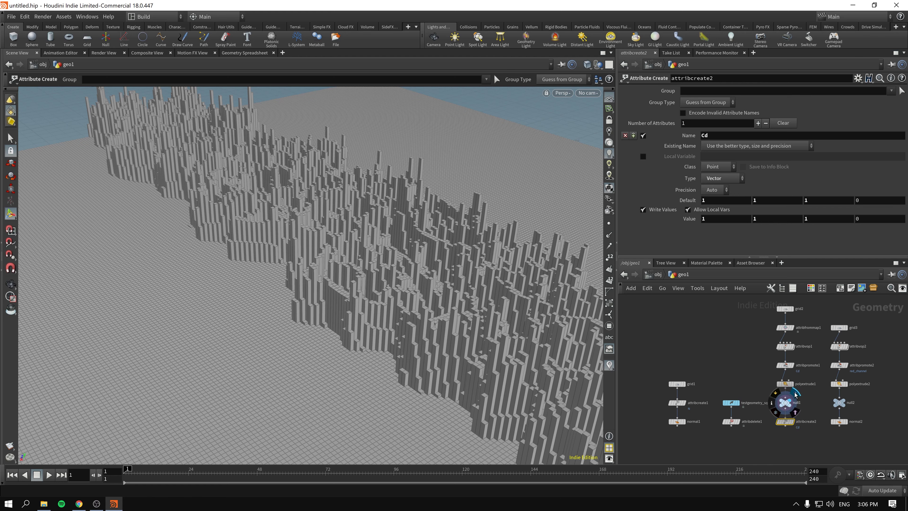
left_click(794, 392)
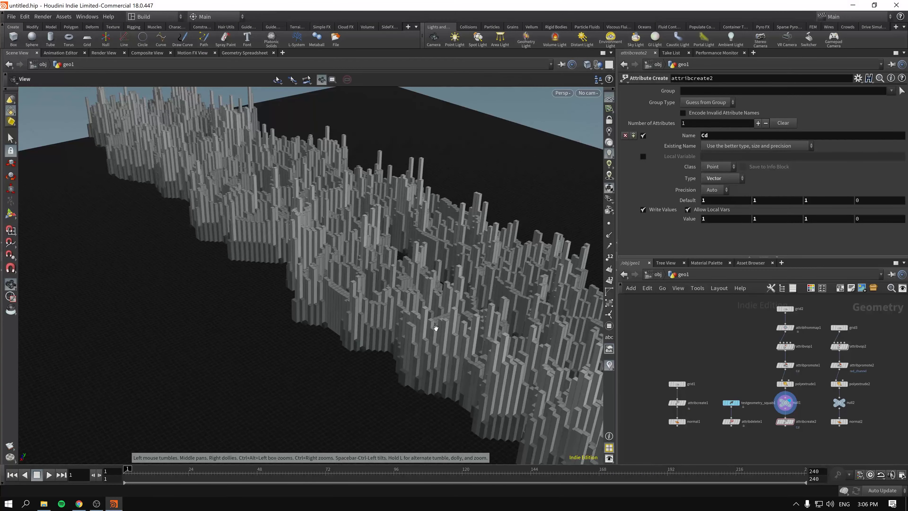
left_click_drag(435, 327, 459, 322, "alt")
left_click_drag(528, 330, 480, 300)
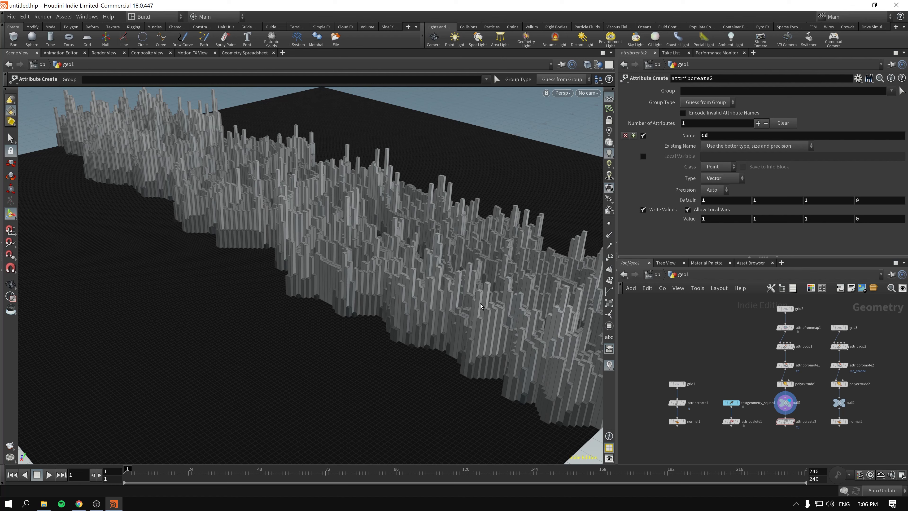